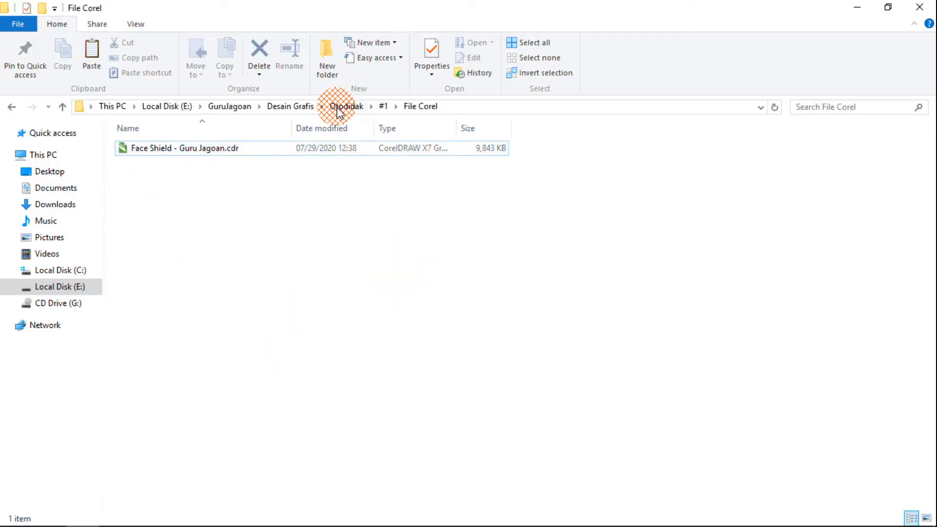
# Look through the Otodidak #1 project folder, checking the background images in Bahan and the drawing in File Corel
pyautogui.click(338, 111)
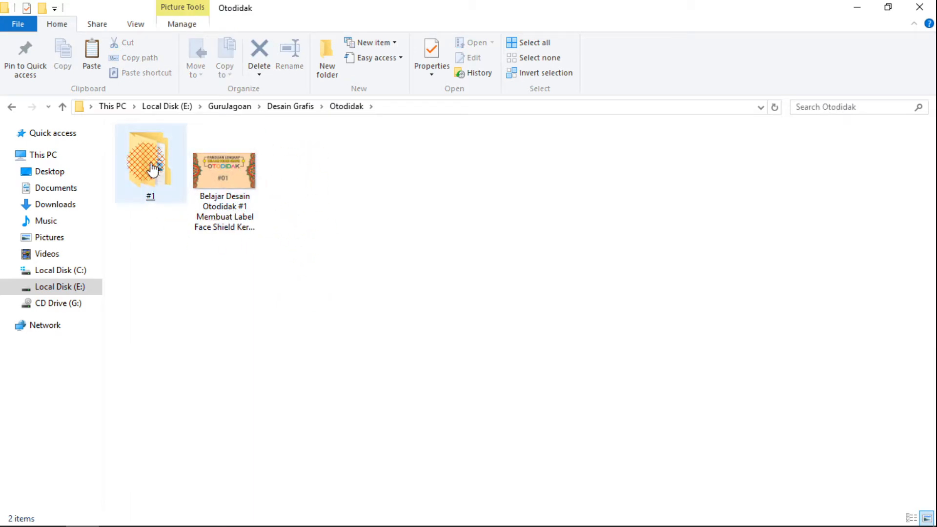
pyautogui.doubleClick(150, 177)
pyautogui.click(149, 152)
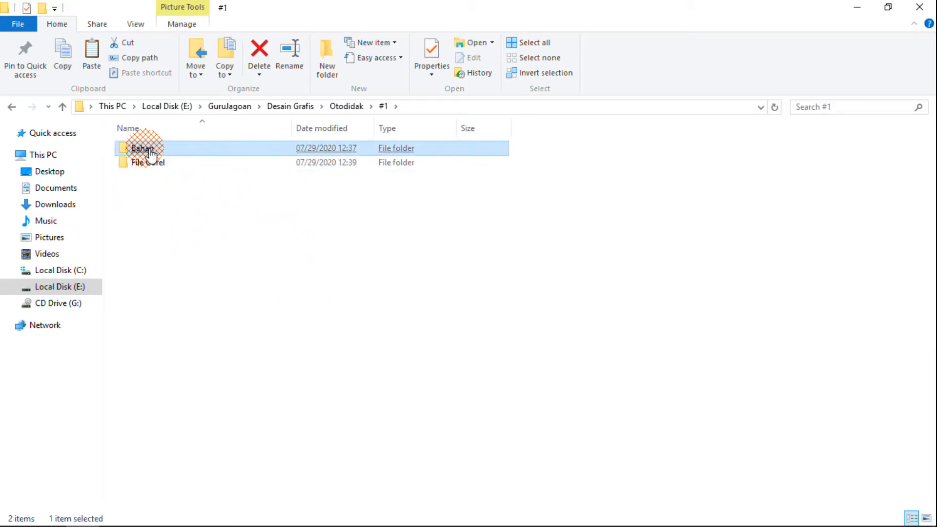
pyautogui.doubleClick(151, 154)
pyautogui.moveTo(145, 270)
pyautogui.mouseDown()
pyautogui.moveTo(158, 130)
pyautogui.moveTo(547, 171)
pyautogui.mouseUp()
pyautogui.click(383, 106)
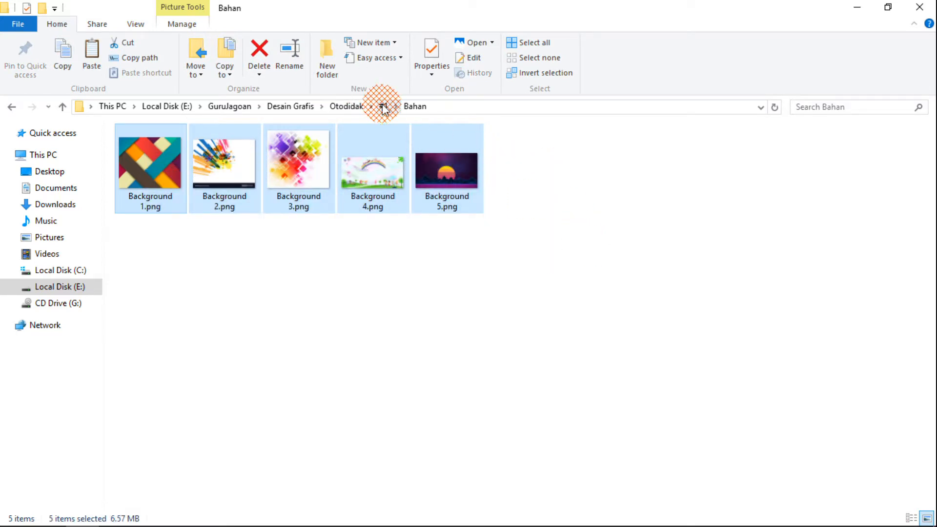
pyautogui.click(383, 106)
pyautogui.click(220, 148)
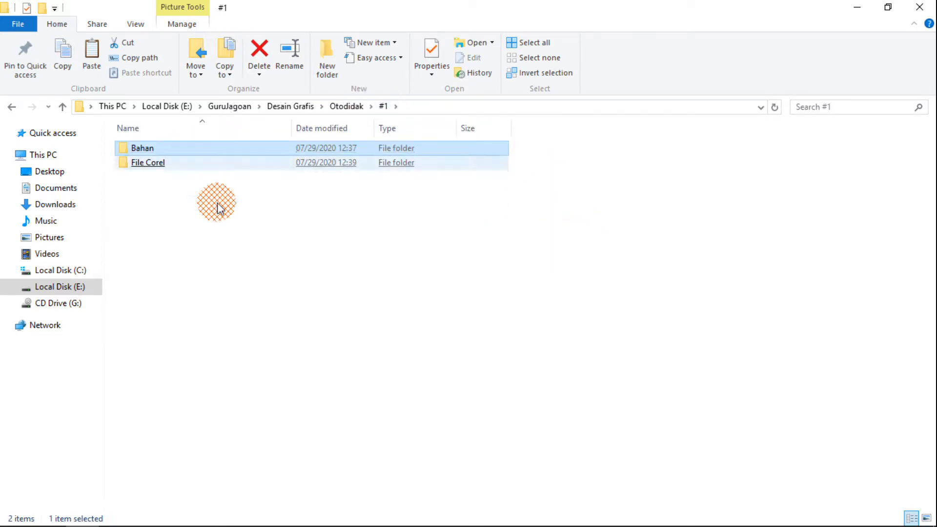
pyautogui.click(383, 107)
pyautogui.doubleClick(179, 161)
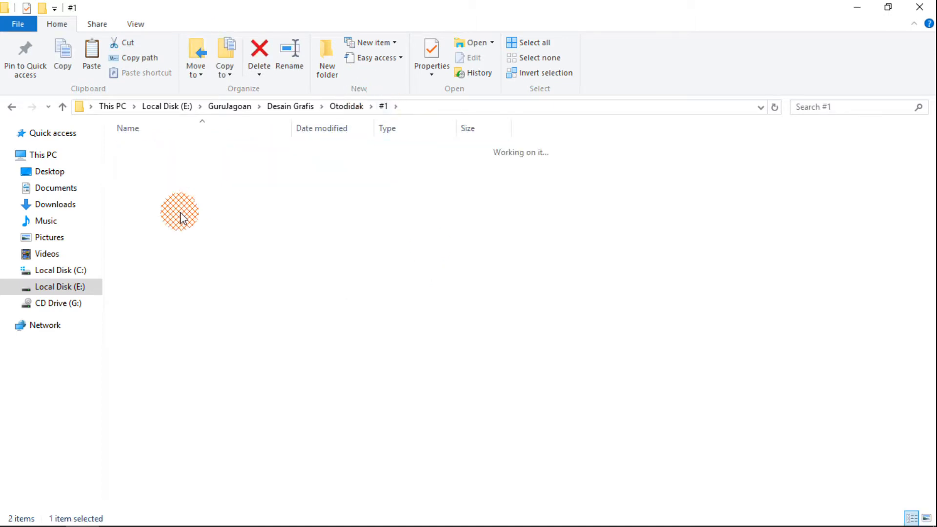
pyautogui.click(179, 153)
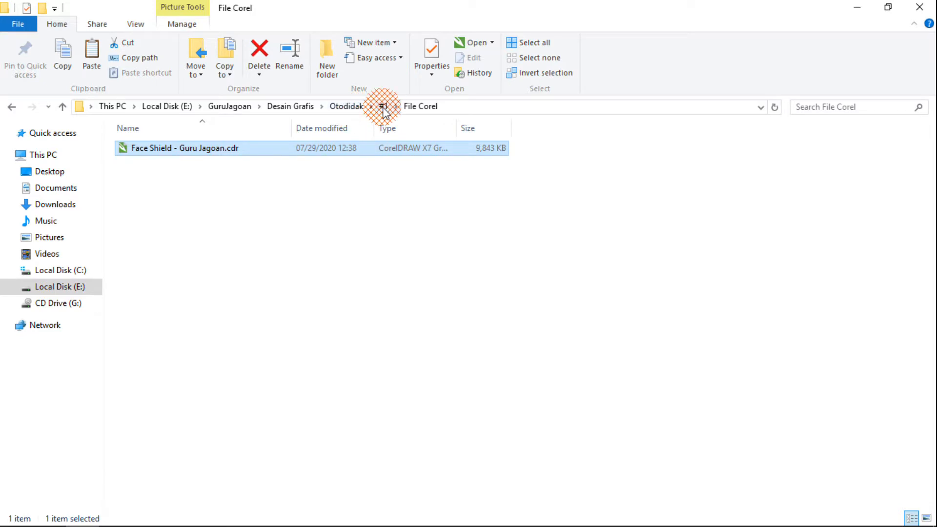
# Switch to CorelDRAW and open Face Shield - Guru Jagoan.cdr from the Otodidak\#1\File Corel folder, fitting all labels in view
pyautogui.click(239, 427)
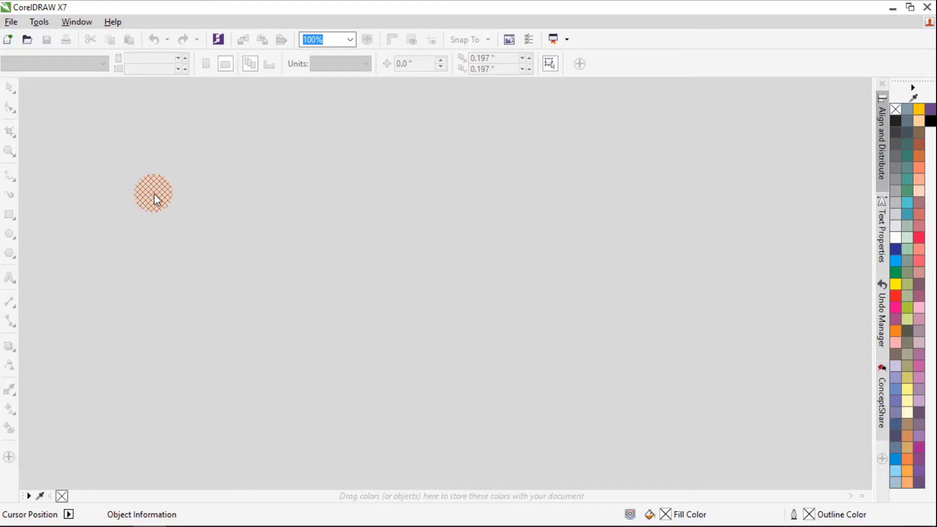
pyautogui.click(10, 22)
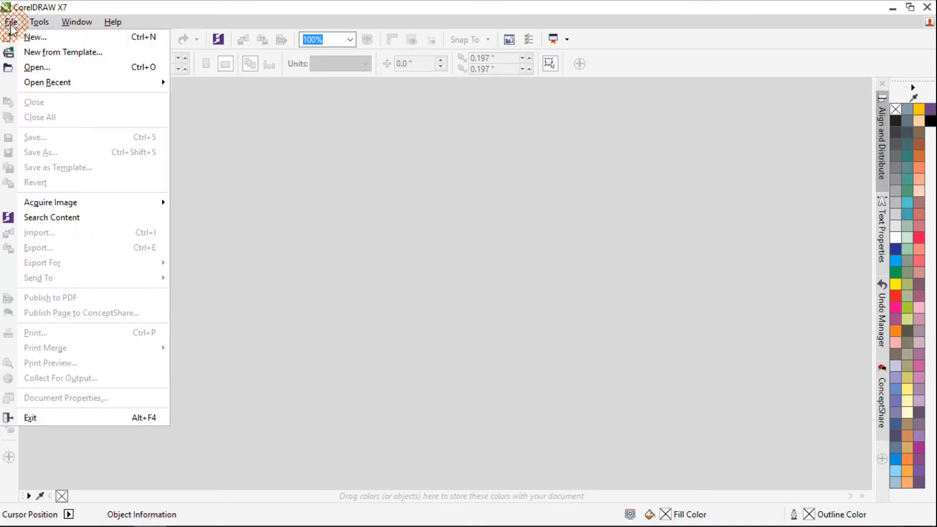
pyautogui.click(34, 67)
pyautogui.click(172, 118)
pyautogui.doubleClick(172, 118)
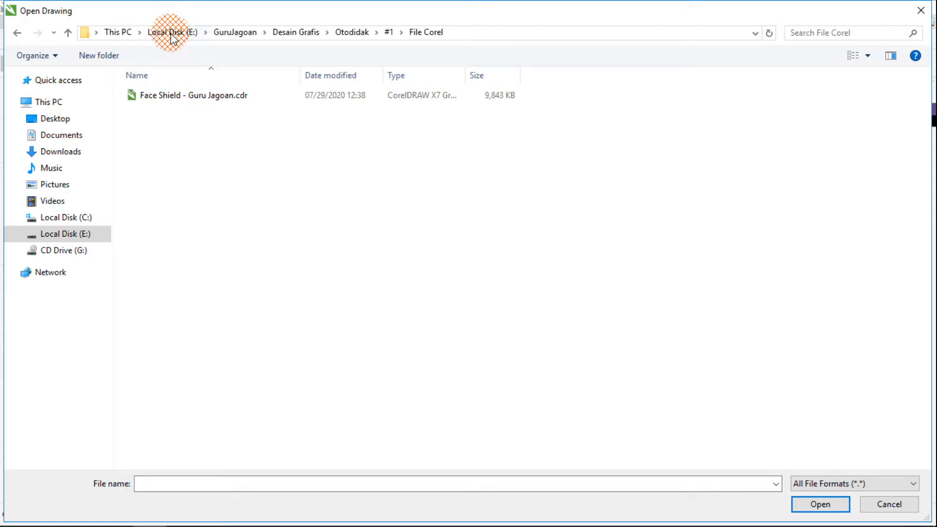
pyautogui.click(512, 32)
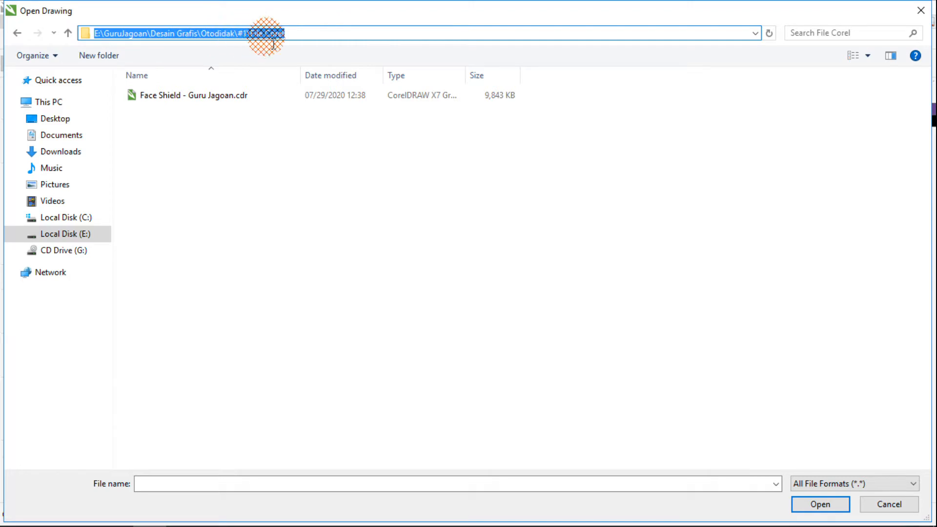
pyautogui.click(317, 223)
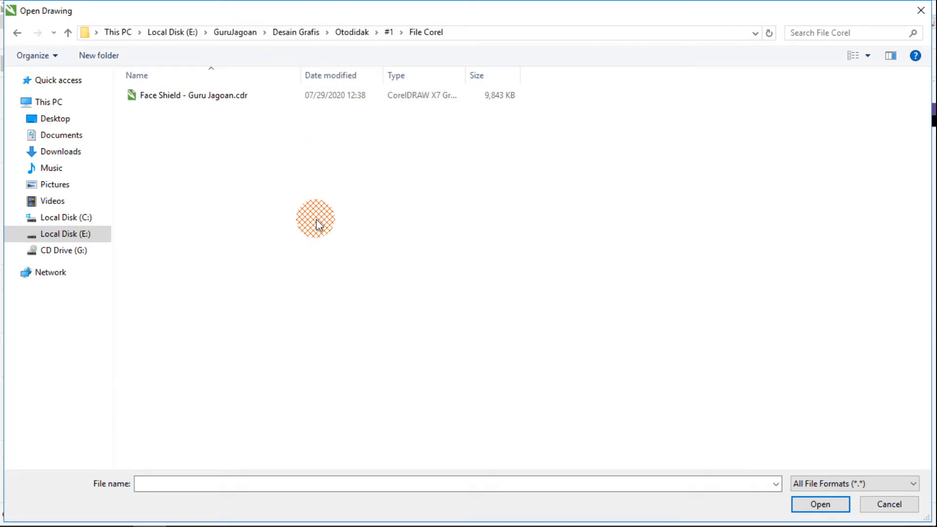
pyautogui.click(146, 96)
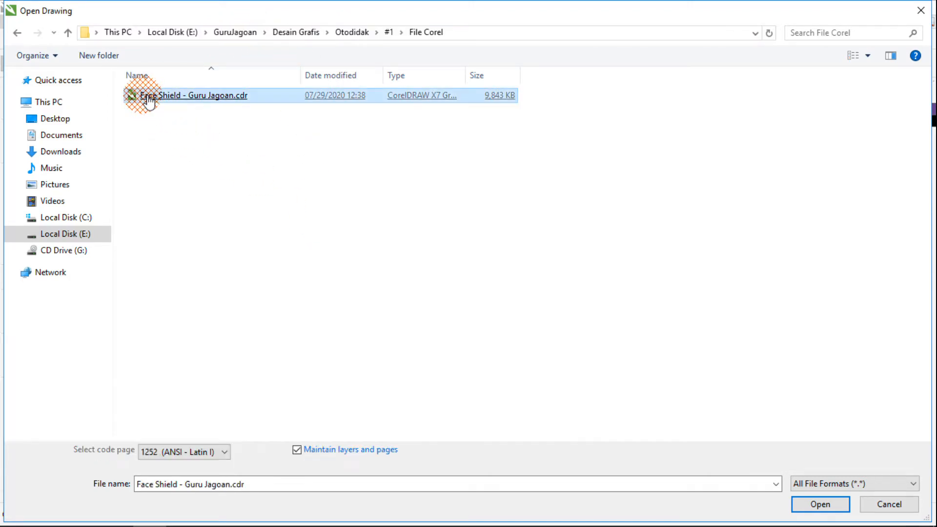
pyautogui.doubleClick(195, 97)
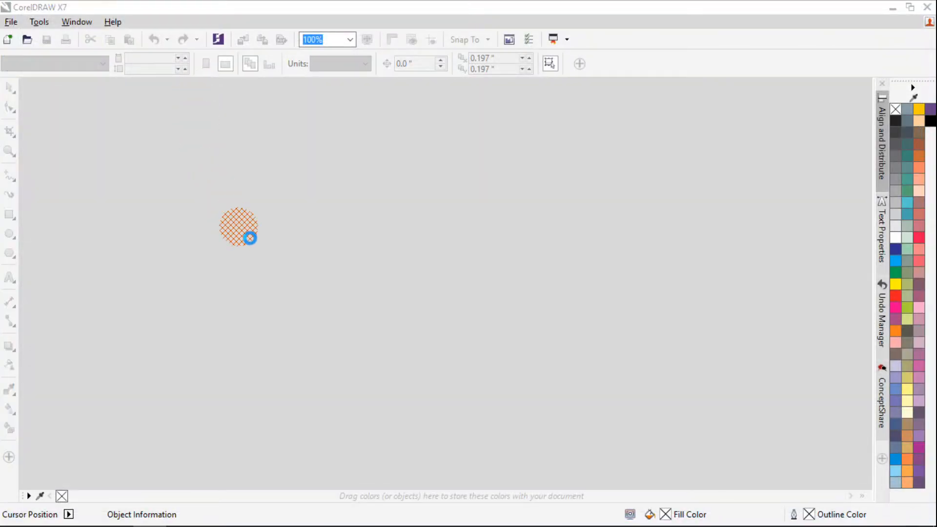
pyautogui.press('F4')
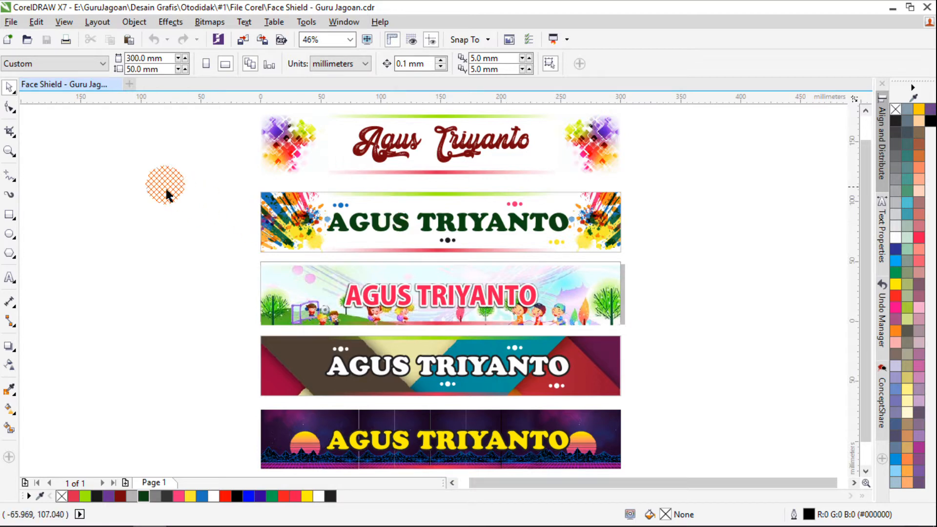
# Create a new A4 document named Face Shield in RGB color mode at 300 dpi
pyautogui.click(12, 22)
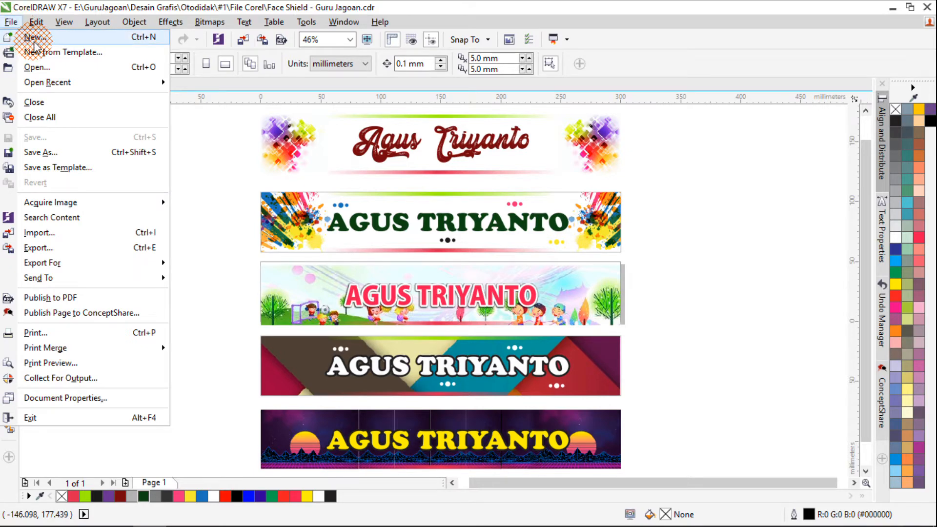
pyautogui.click(39, 40)
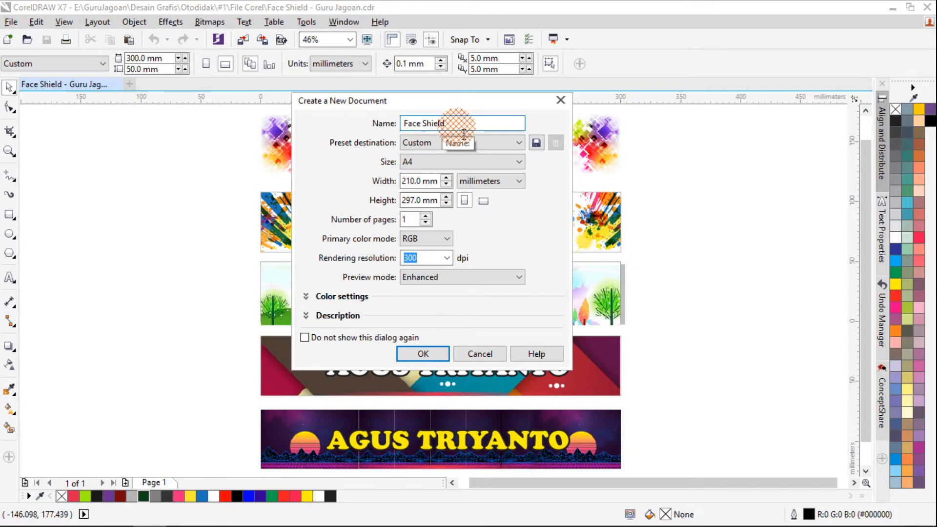
pyautogui.click(421, 354)
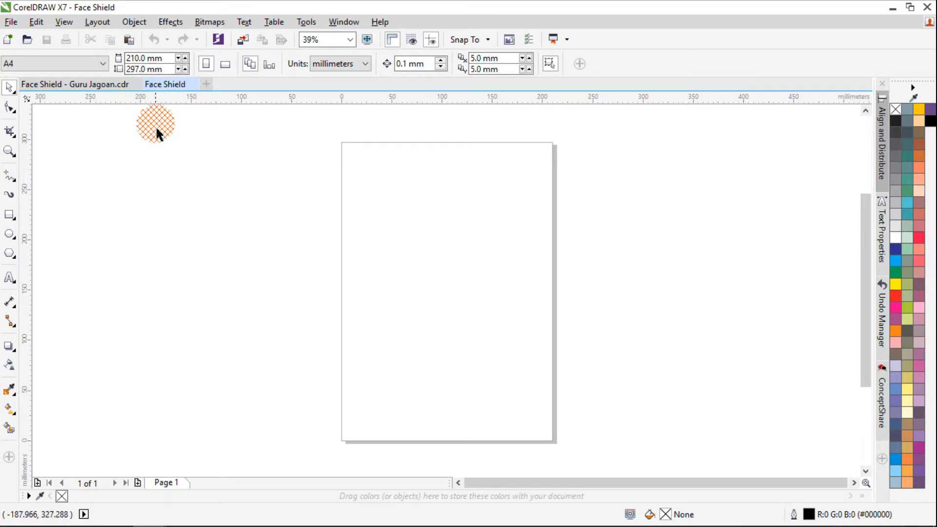
# Examine the width and height of the topmost label in the Face Shield - Guru Jagoan.cdr reference document
pyautogui.click(77, 89)
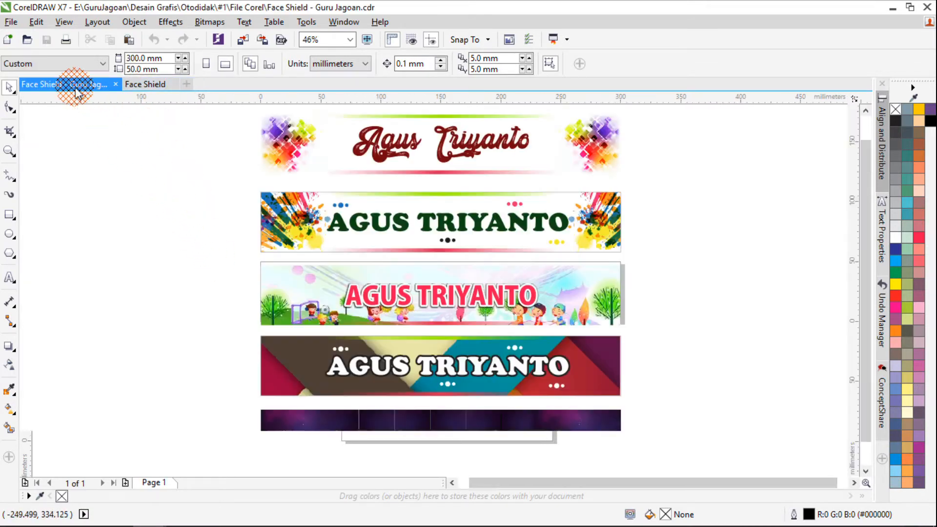
pyautogui.click(307, 156)
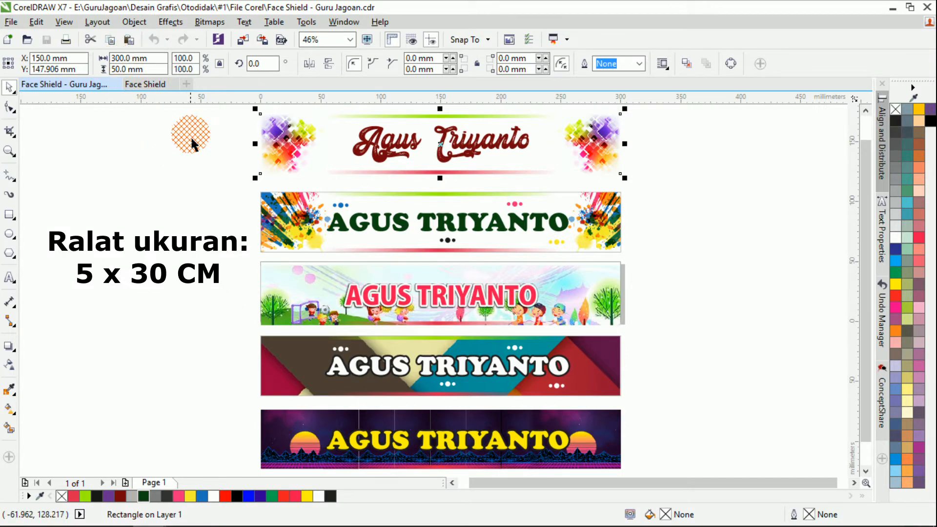
pyautogui.click(145, 85)
pyautogui.click(82, 84)
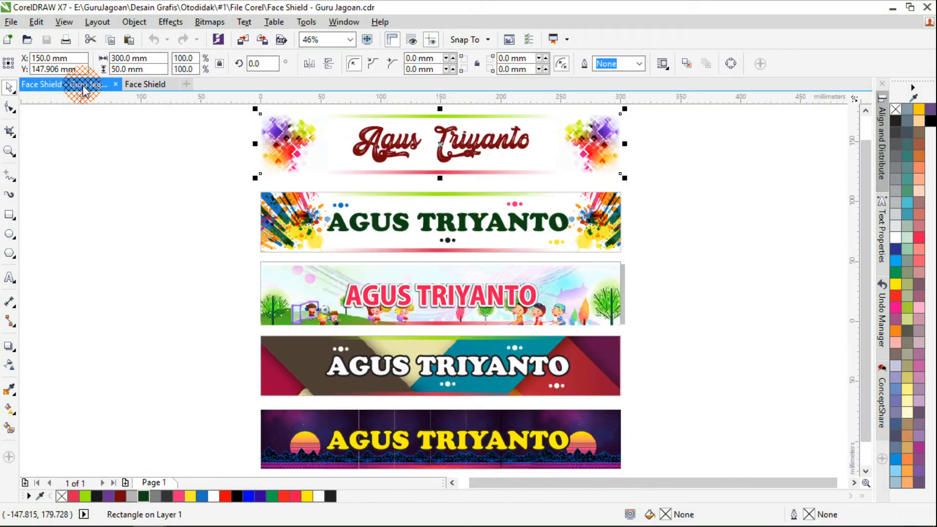
pyautogui.click(142, 85)
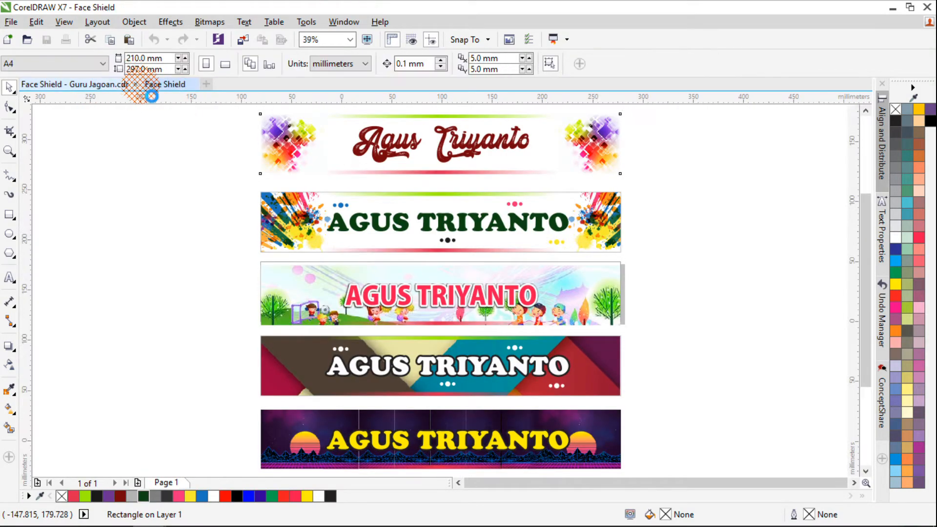
pyautogui.click(100, 84)
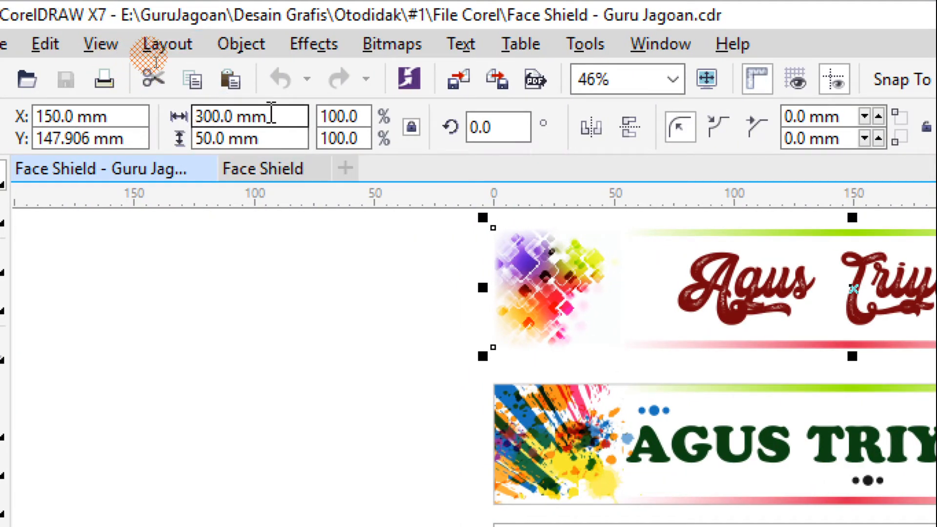
pyautogui.doubleClick(243, 105)
pyautogui.moveTo(244, 107); pyautogui.dragTo(177, 103)
pyautogui.moveTo(284, 137); pyautogui.dragTo(164, 128)
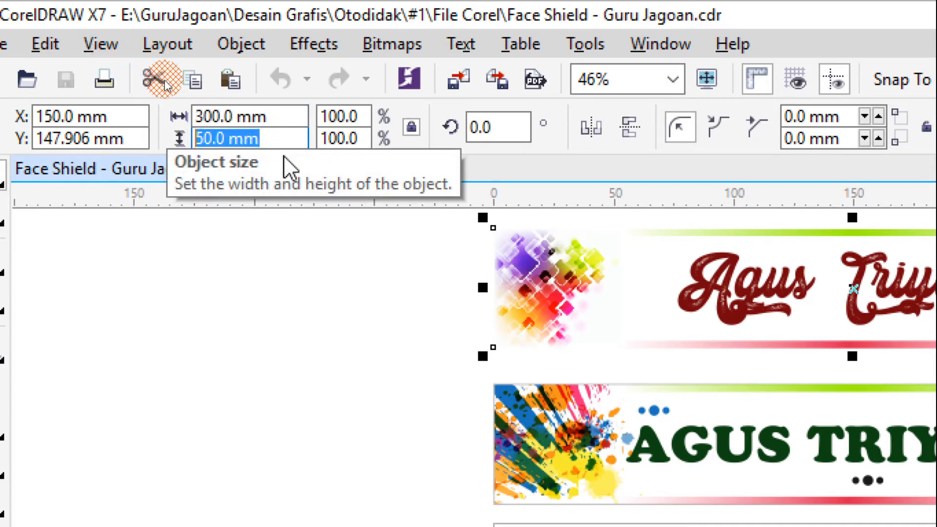
pyautogui.click(282, 115)
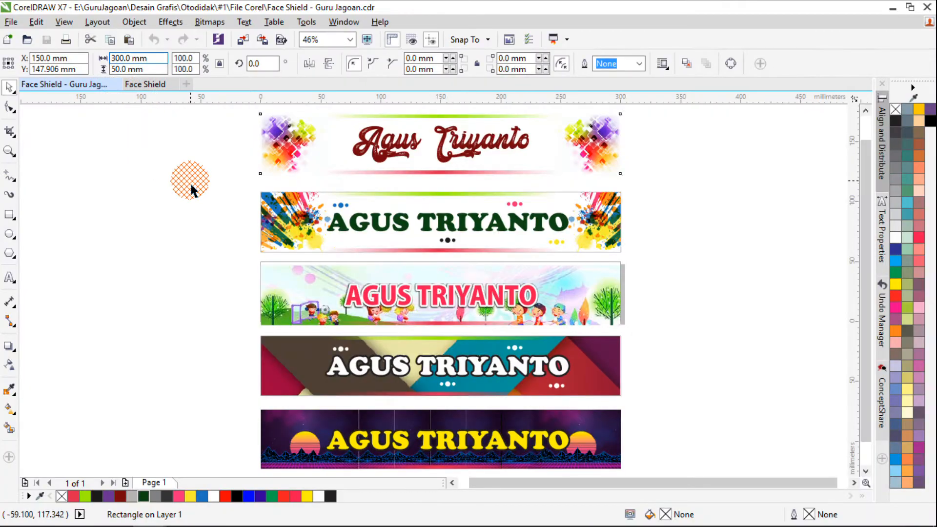
pyautogui.click(191, 189)
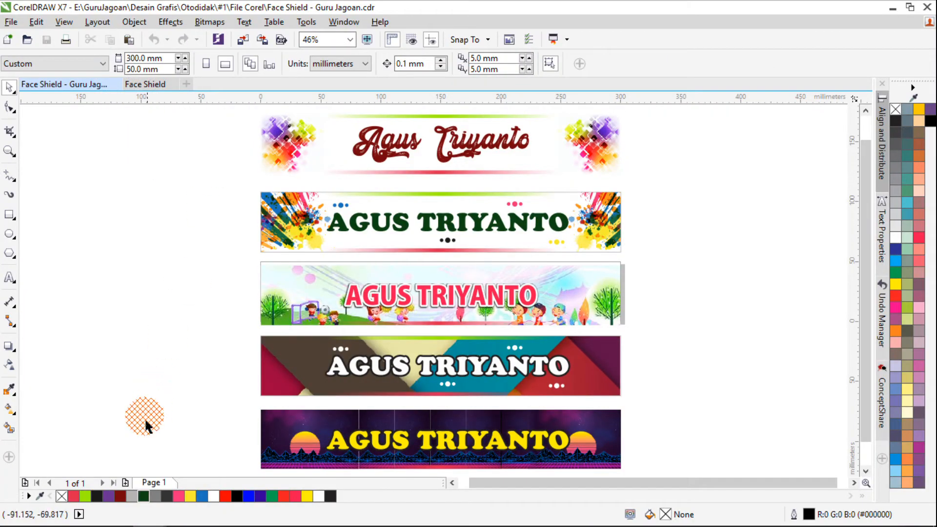
# Set the page size of the new Face Shield document to 300 mm wide and 50 mm high
pyautogui.click(144, 84)
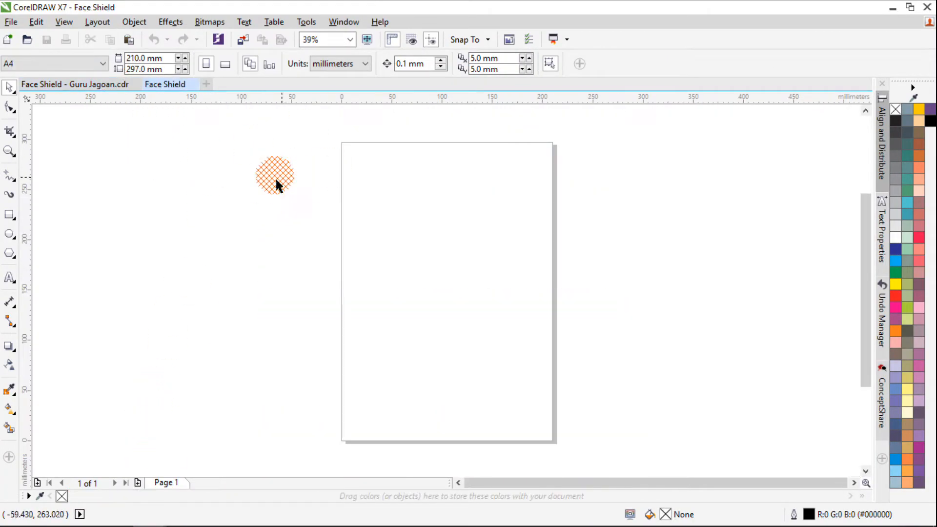
pyautogui.moveTo(165, 59); pyautogui.dragTo(31, 22)
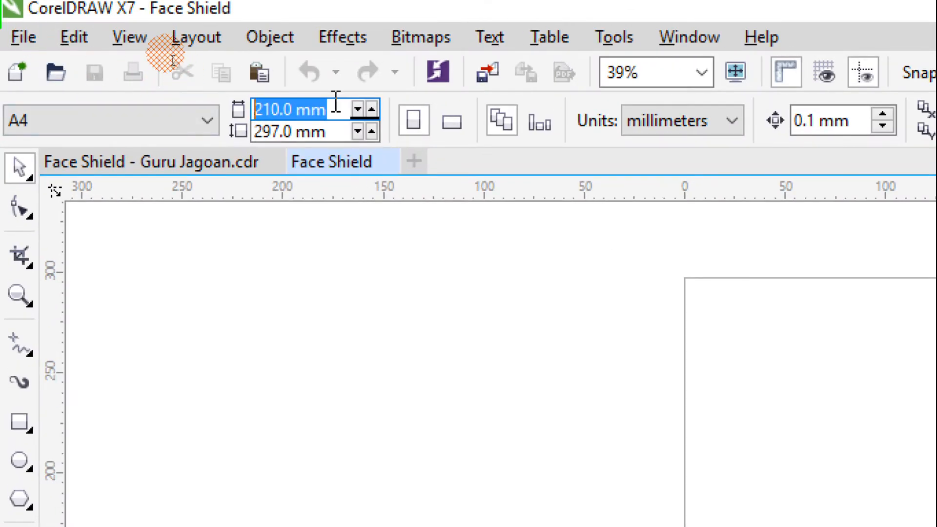
pyautogui.write('300')
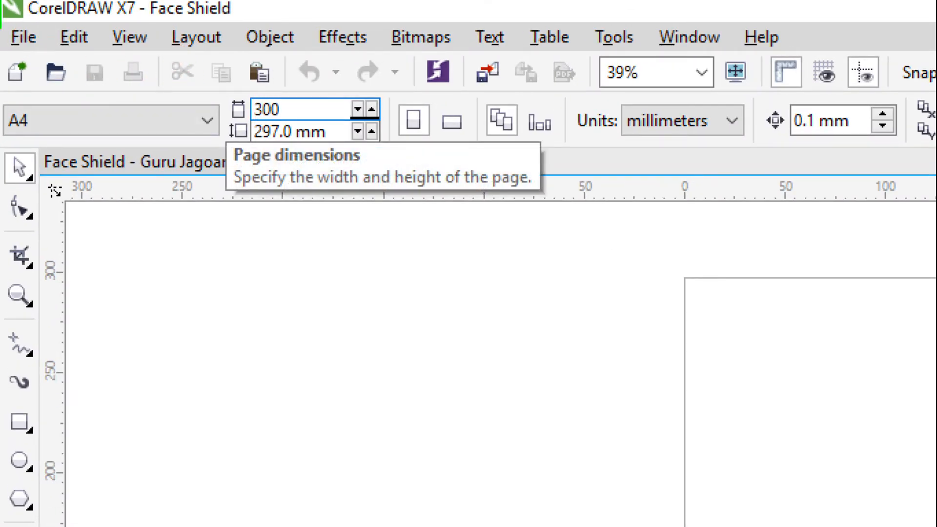
pyautogui.press('Tab')
pyautogui.write('5')
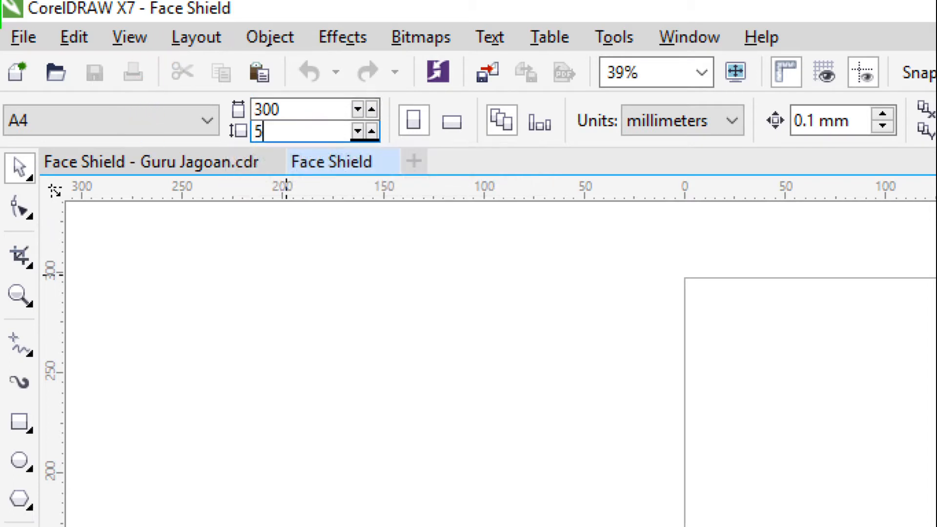
pyautogui.click(295, 269)
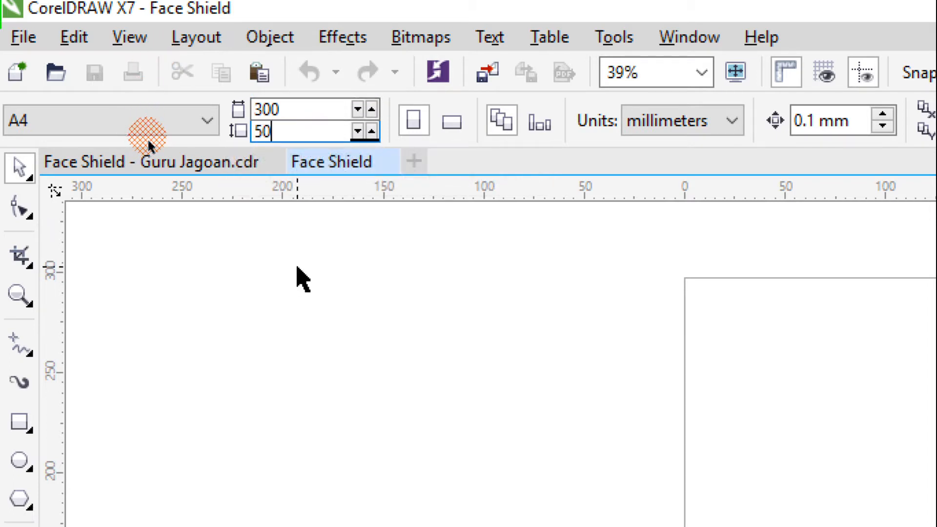
pyautogui.click(728, 126)
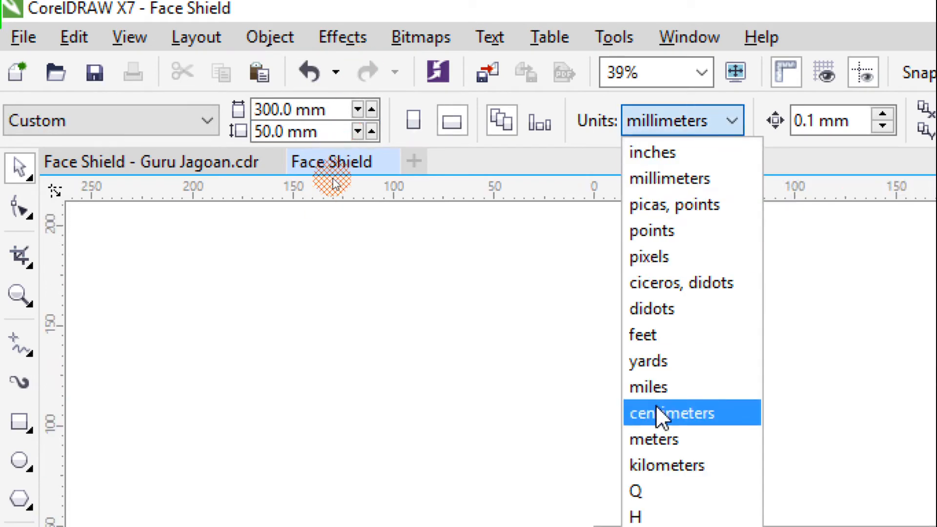
pyautogui.click(731, 122)
pyautogui.click(328, 132)
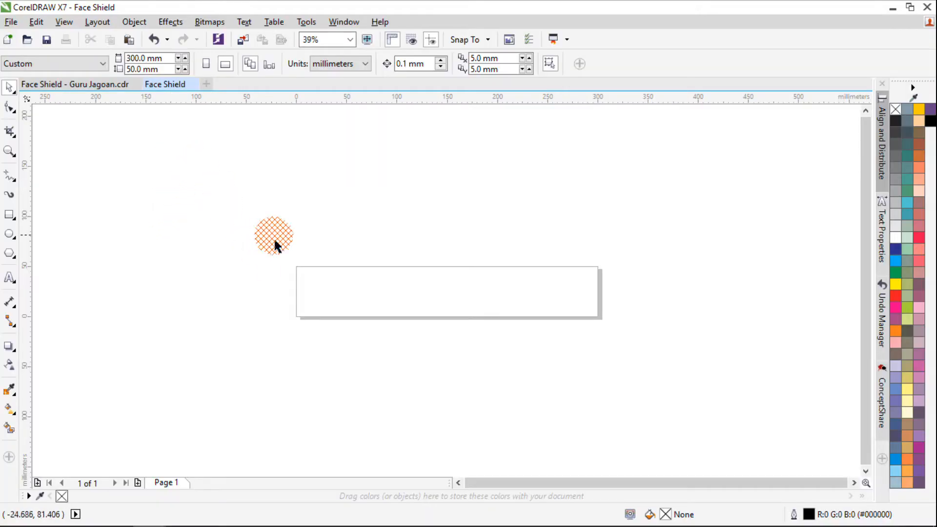
pyautogui.moveTo(283, 259); pyautogui.dragTo(649, 385)
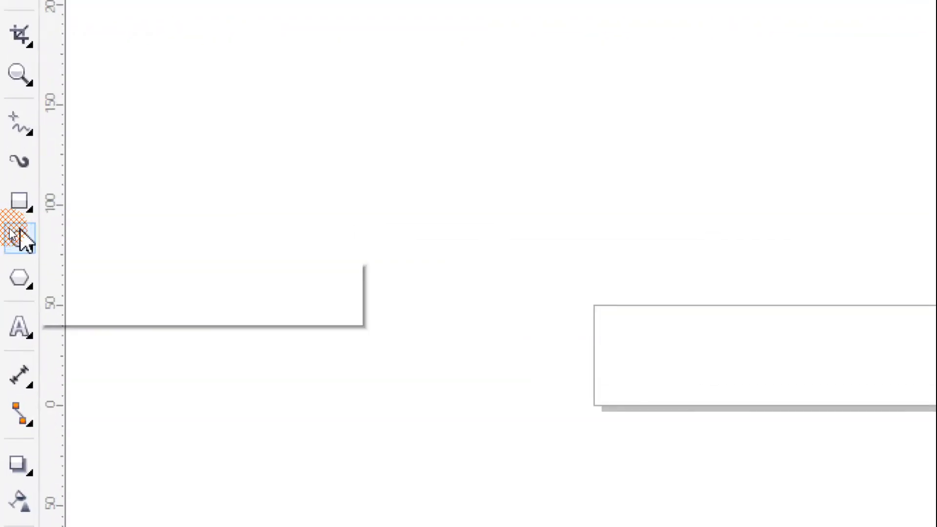
# Create a rectangle that exactly covers the 300 × 50 mm page using the Rectangle tool
pyautogui.click(18, 200)
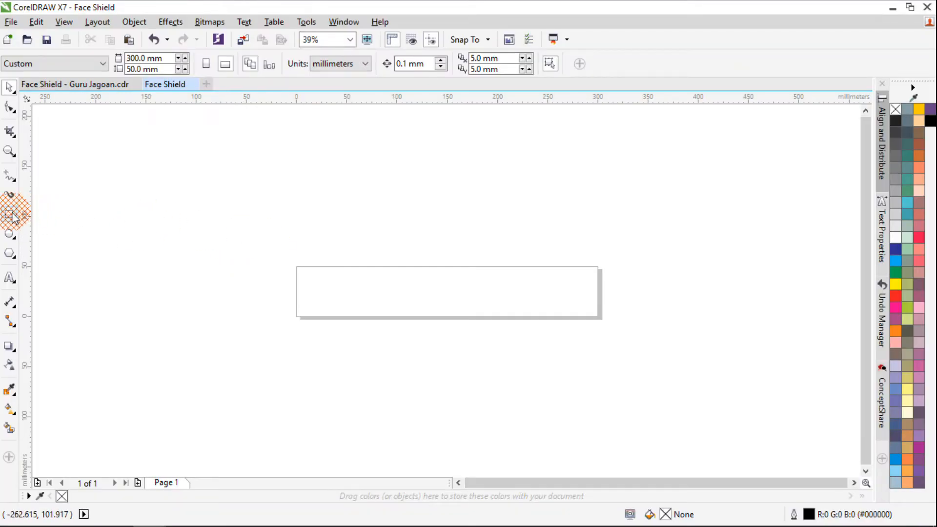
pyautogui.doubleClick(8, 215)
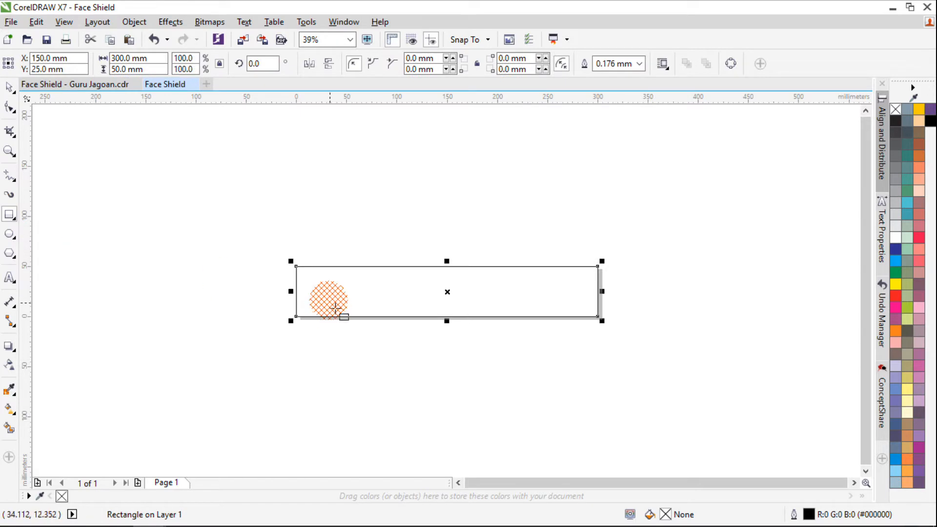
pyautogui.press('space')
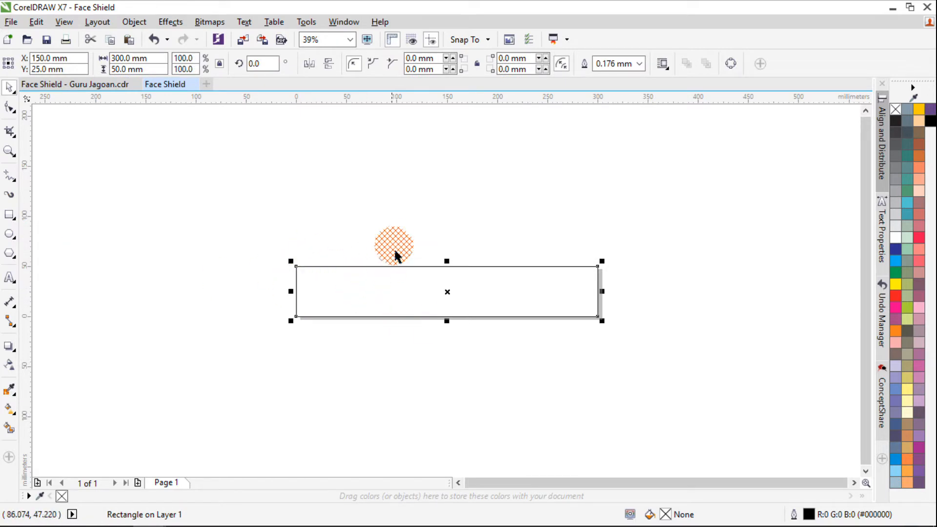
pyautogui.click(395, 249)
pyautogui.moveTo(393, 287); pyautogui.dragTo(397, 218)
pyautogui.hotkey('ctrl', 'z')
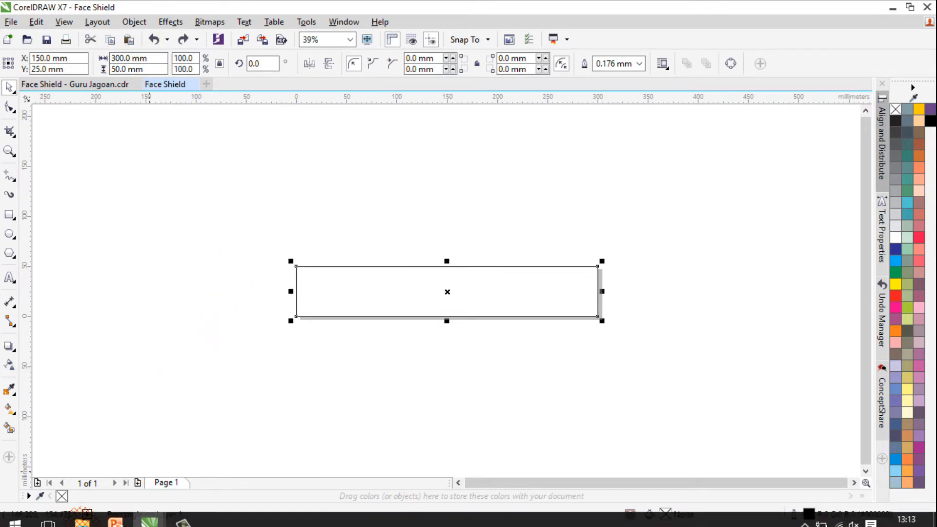
# Try bringing Background 1.png from the Bahan folder in File Explorer straight into the Face Shield document beside the label rectangle
pyautogui.click(83, 517)
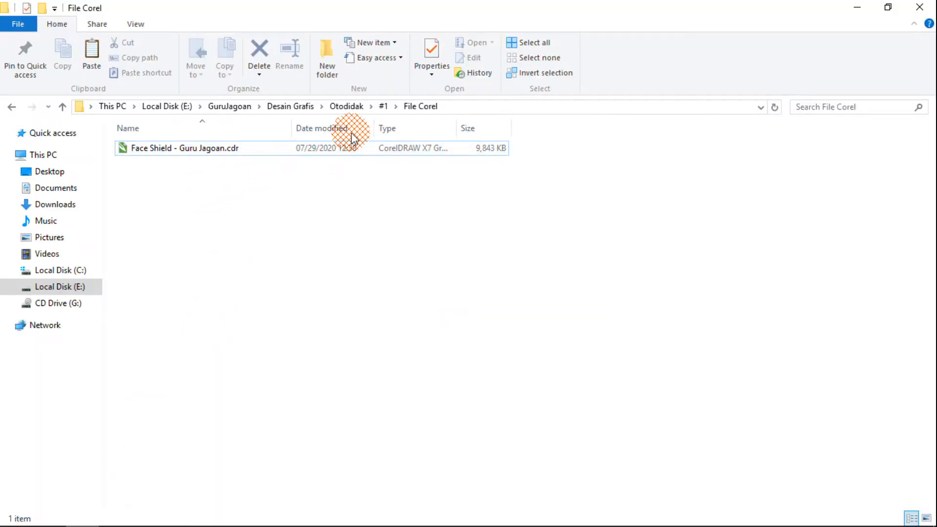
pyautogui.click(383, 107)
pyautogui.doubleClick(146, 148)
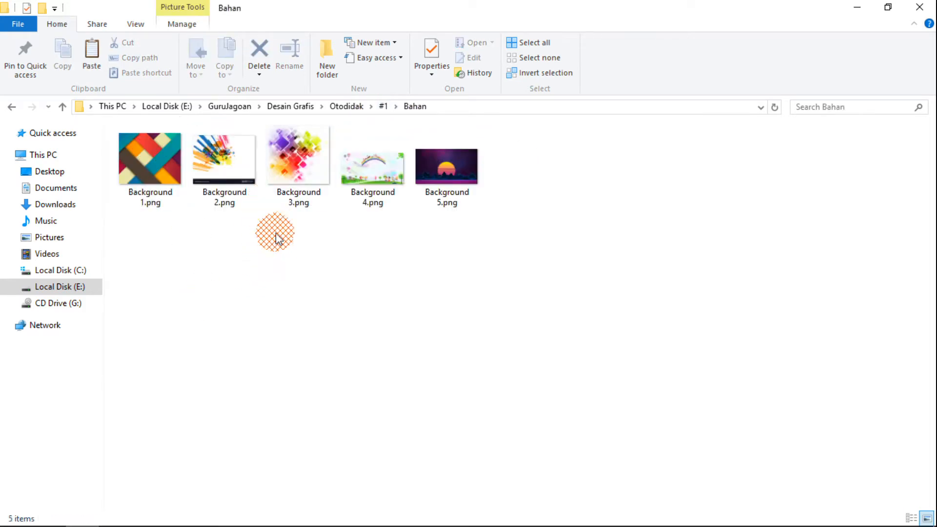
pyautogui.moveTo(157, 240); pyautogui.dragTo(552, 124)
pyautogui.click(149, 189)
pyautogui.moveTo(151, 190); pyautogui.dragTo(407, 348)
pyautogui.moveTo(566, 226); pyautogui.dragTo(379, 359)
pyautogui.moveTo(331, 410); pyautogui.dragTo(240, 270)
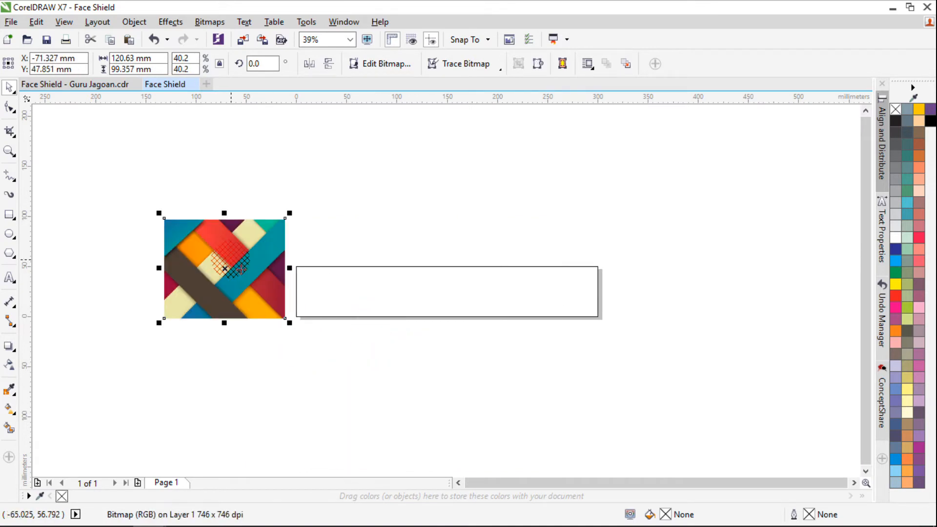
pyautogui.press('Delete')
# Import Background 1.png from the Otodidak project's Bahan folder at its original size, aligned to the page's top-left corner
pyautogui.click(11, 23)
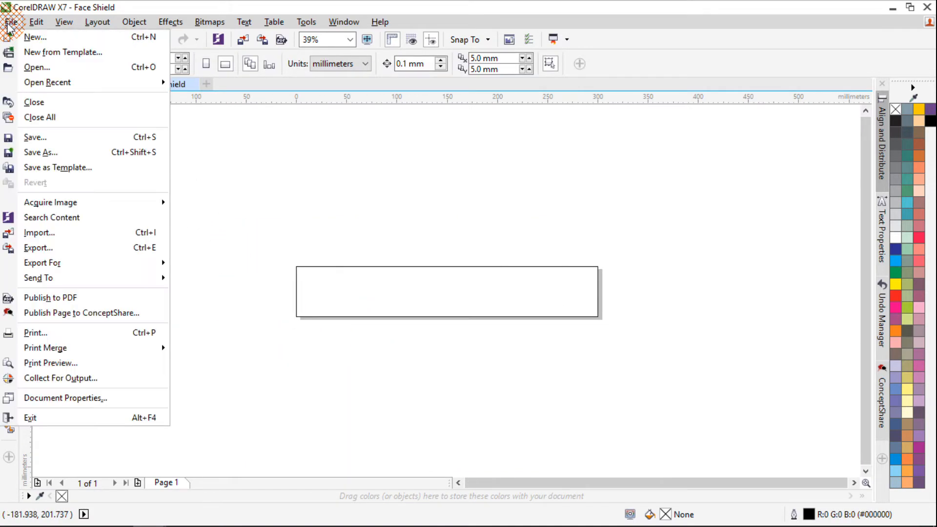
pyautogui.click(57, 233)
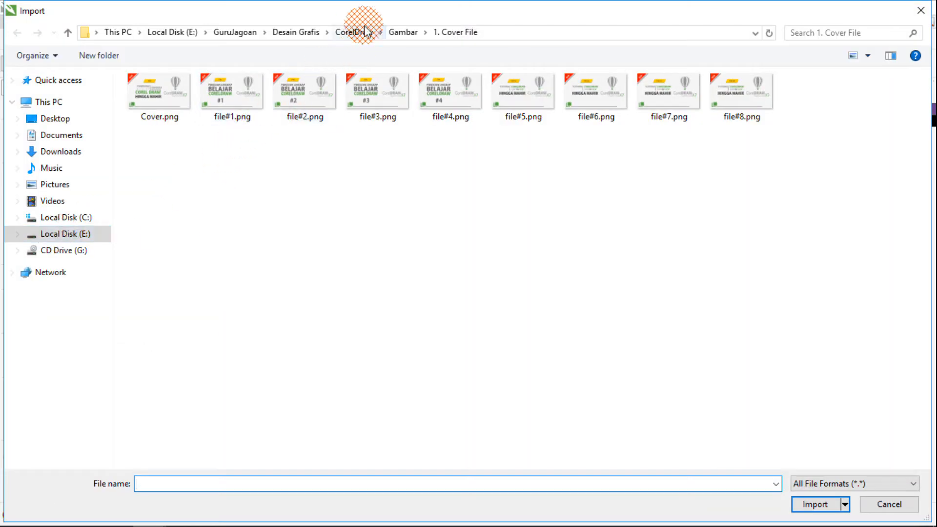
pyautogui.click(292, 33)
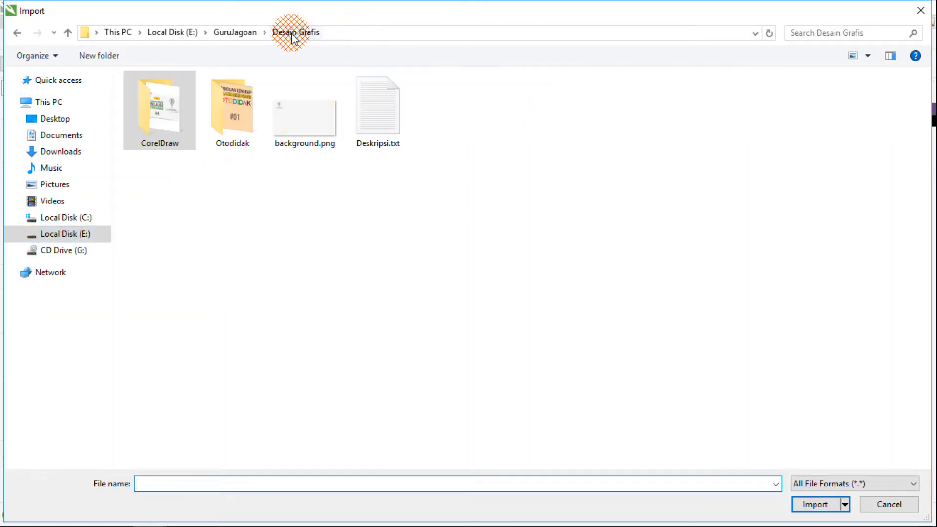
pyautogui.click(228, 119)
pyautogui.click(168, 121)
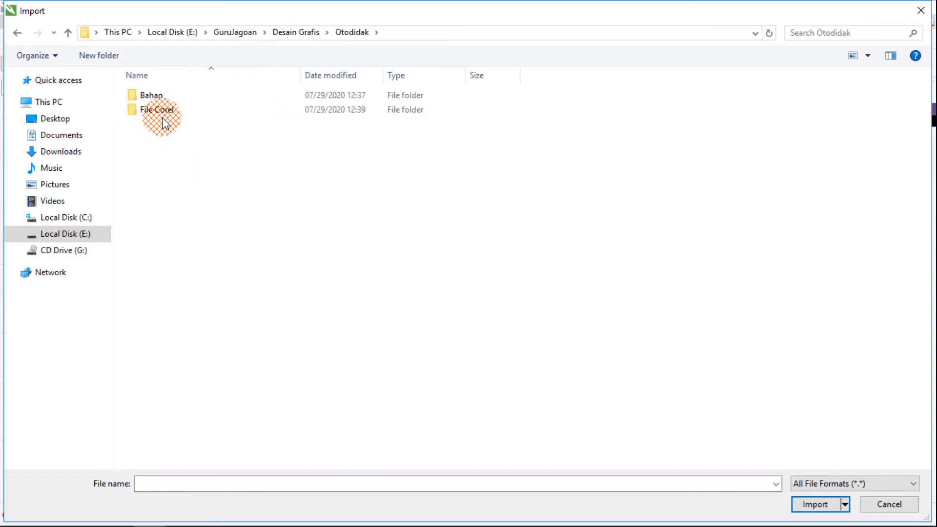
pyautogui.doubleClick(152, 96)
pyautogui.doubleClick(163, 132)
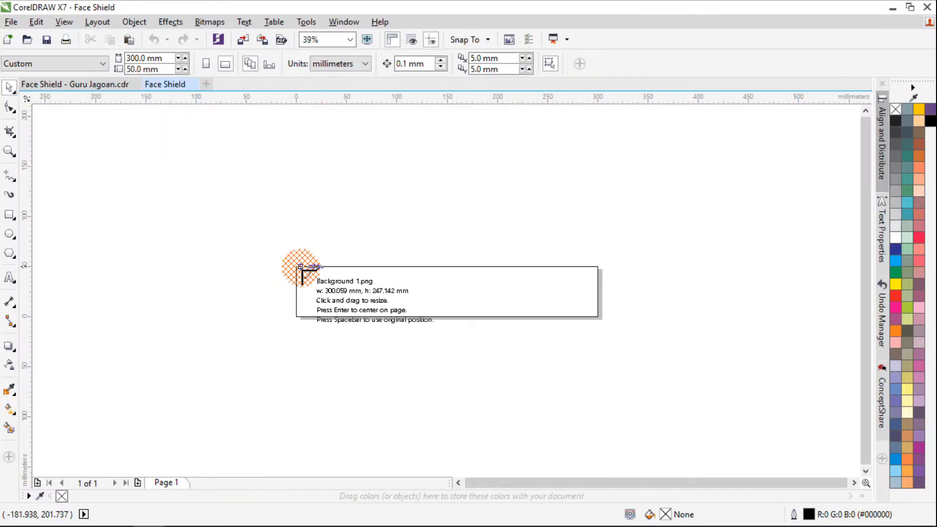
pyautogui.click(297, 267)
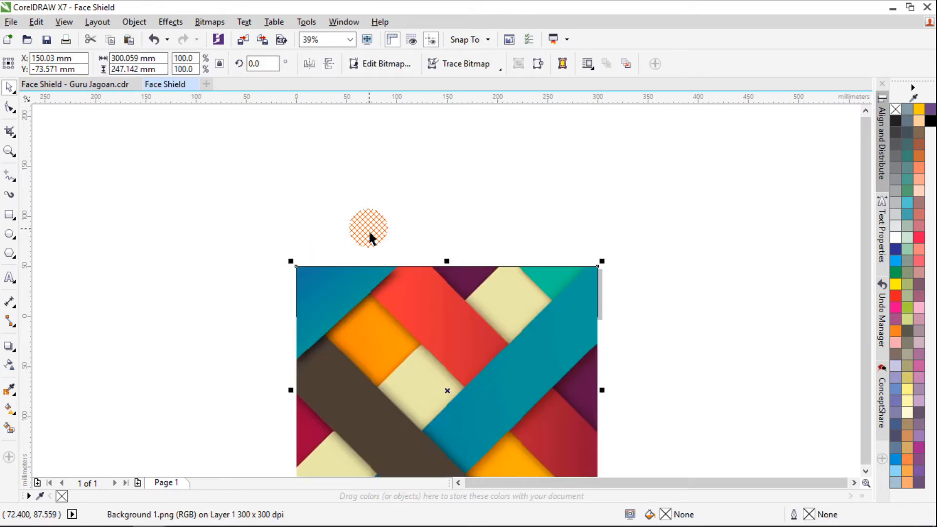
# Move the Background 1.png image partly off the label and PowerClip it inside the 300 × 50 mm rectangle
pyautogui.scroll(-2, 416, 211)
pyautogui.moveTo(448, 303); pyautogui.dragTo(367, 287)
pyautogui.scroll(2, 439, 254)
pyautogui.rightClick(335, 226)
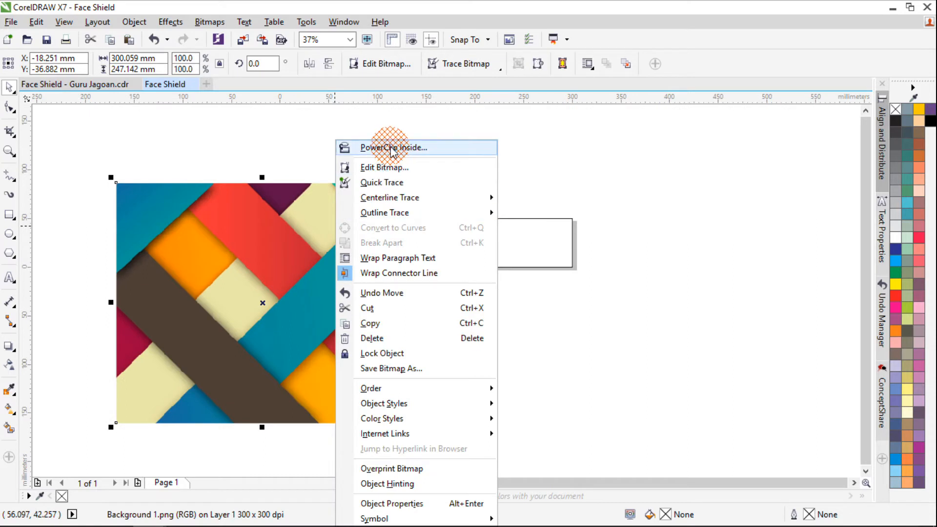
pyautogui.click(392, 147)
pyautogui.click(491, 256)
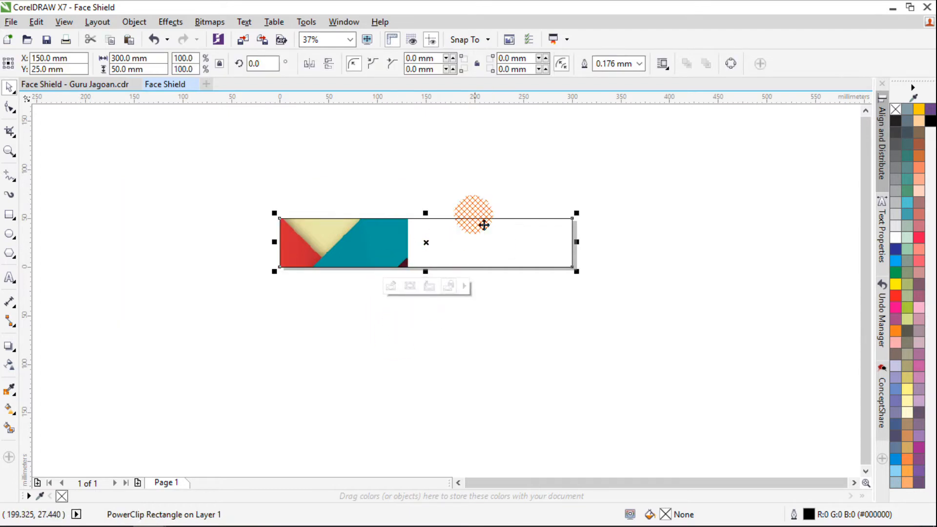
pyautogui.click(454, 156)
pyautogui.moveTo(384, 242); pyautogui.dragTo(409, 193)
pyautogui.hotkey('ctrl', 'z')
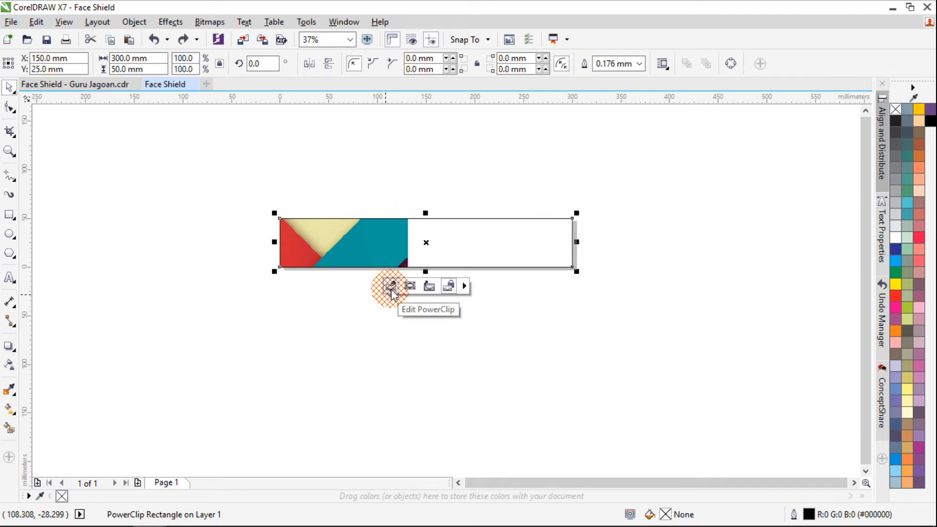
# Edit the PowerClip contents and reposition the background image to span the frame's full width, centred at about X 150, Y 56 mm
pyautogui.click(391, 287)
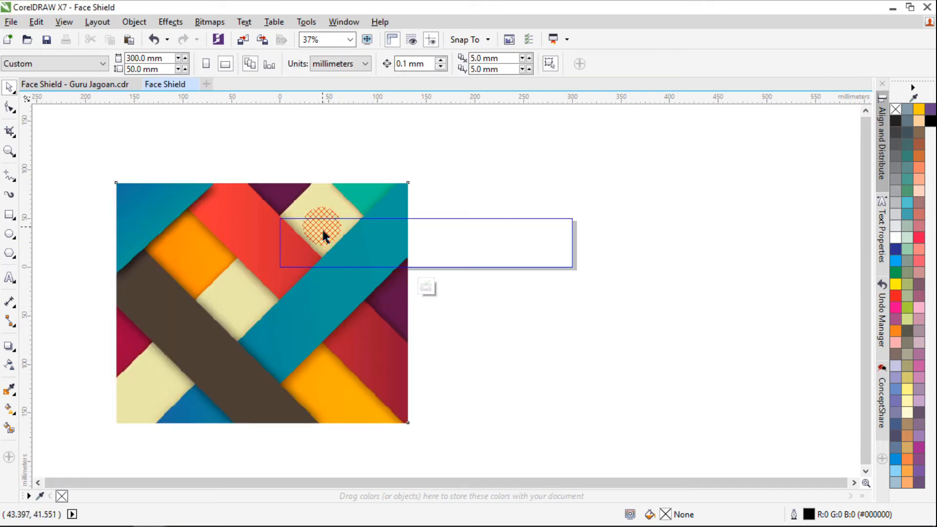
pyautogui.click(324, 237)
pyautogui.moveTo(272, 308); pyautogui.dragTo(436, 251)
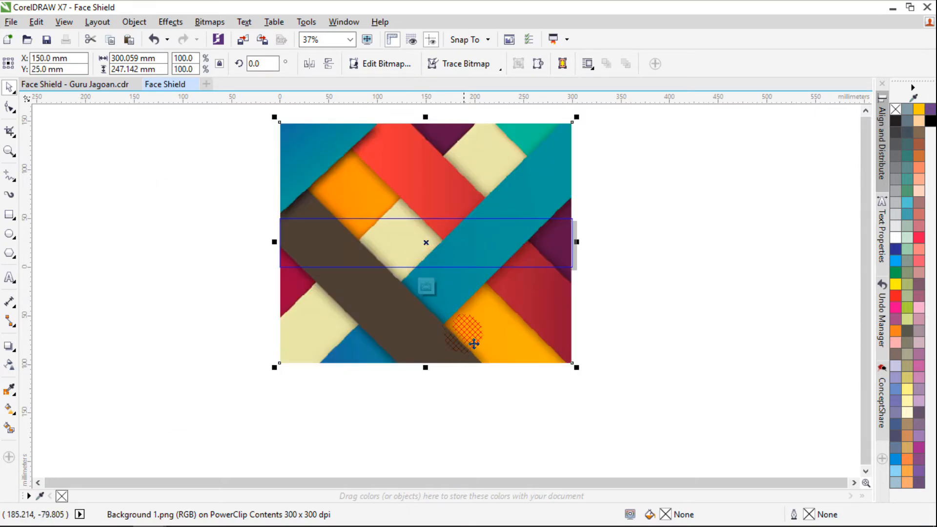
pyautogui.moveTo(470, 304); pyautogui.dragTo(470, 370)
pyautogui.moveTo(441, 212); pyautogui.dragTo(442, 223)
pyautogui.moveTo(470, 356); pyautogui.dragTo(477, 265)
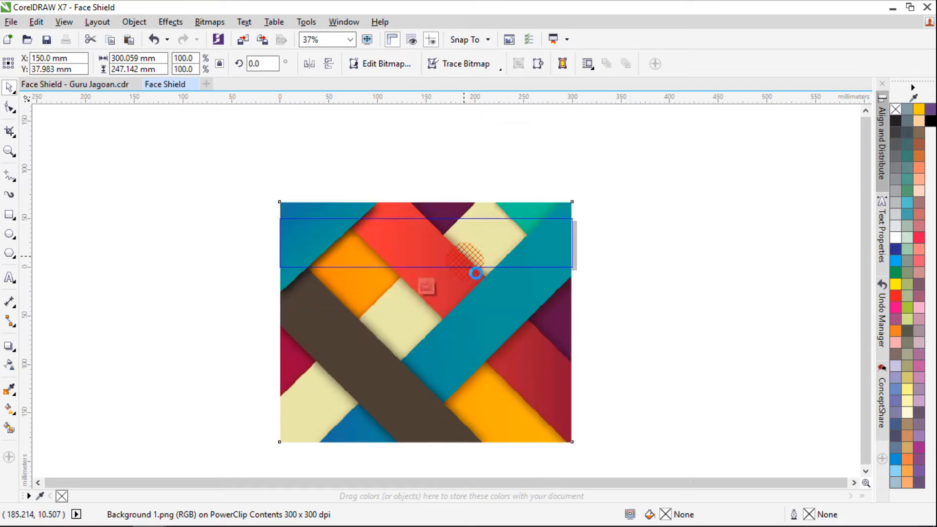
pyautogui.moveTo(470, 316); pyautogui.dragTo(470, 299)
pyautogui.click(210, 218)
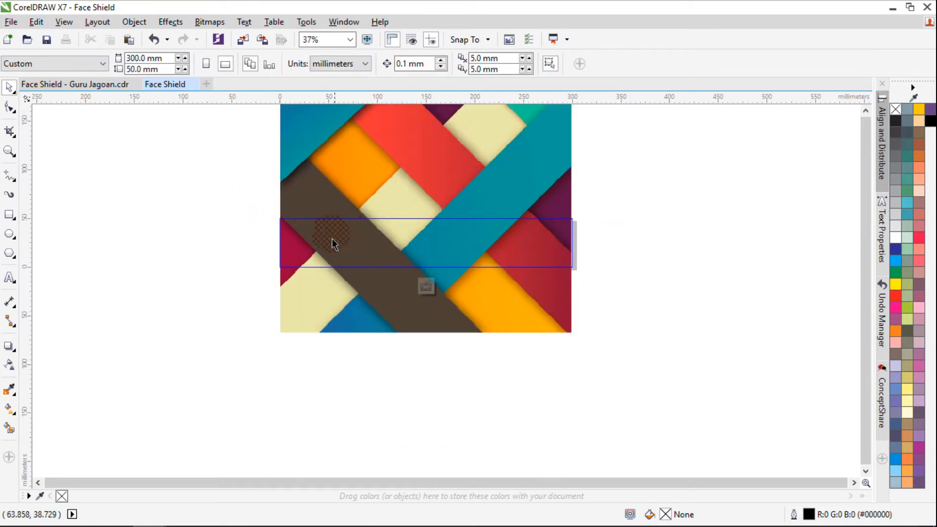
# Enlarge the background image slightly beyond the frame's sides, adjust its vertical position, and finish editing the PowerClip
pyautogui.scroll(2, 471, 235)
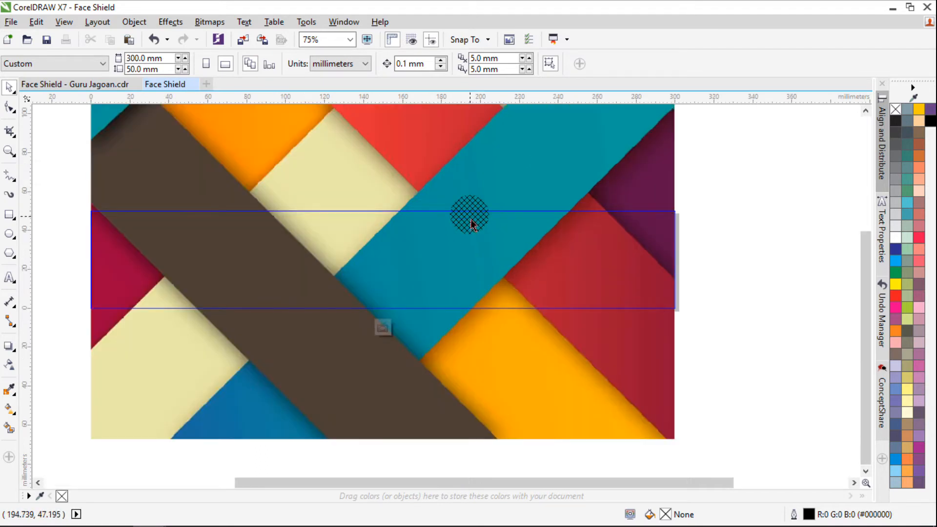
pyautogui.click(622, 191)
pyautogui.scroll(-2, 637, 268)
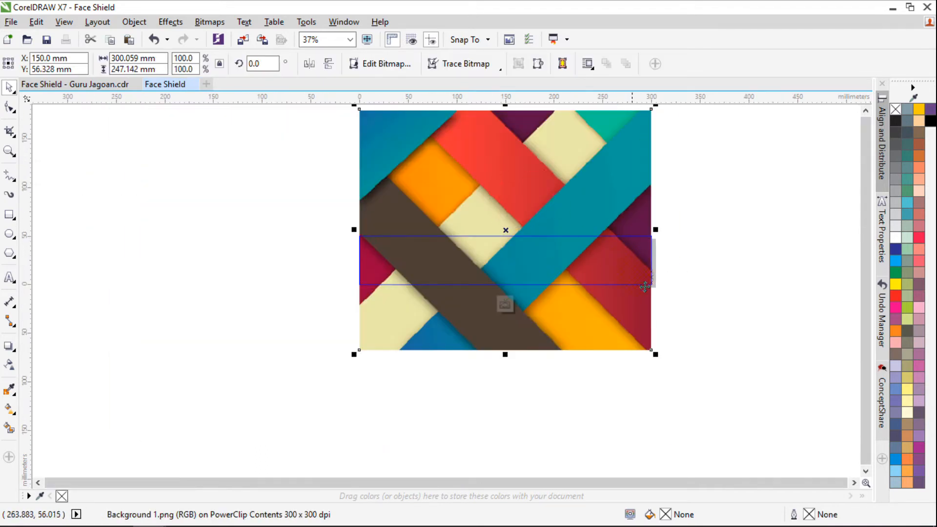
pyautogui.moveTo(655, 354); pyautogui.dragTo(663, 364)
pyautogui.moveTo(575, 302); pyautogui.dragTo(573, 288)
pyautogui.keyDown('ctrl'); pyautogui.click(751, 270); pyautogui.keyUp('ctrl')
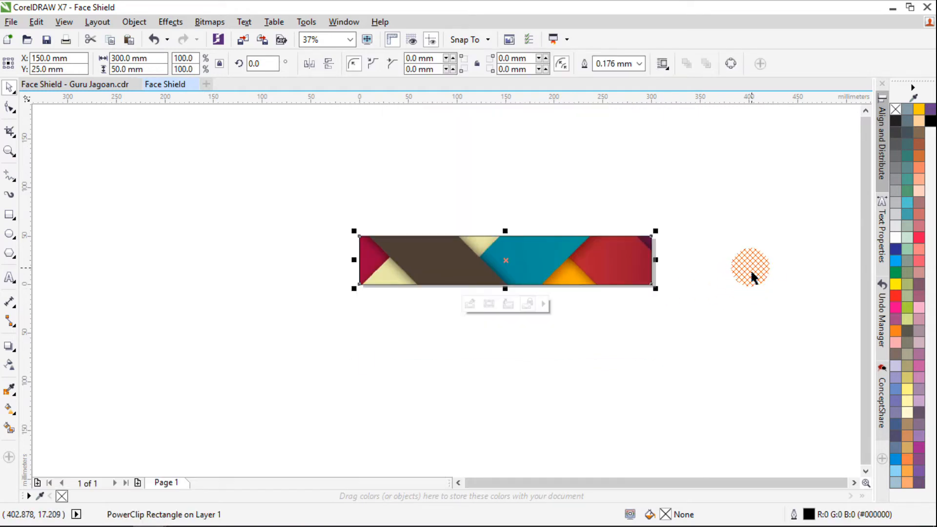
# Reopen the label's PowerClip contents for editing and stop editing them again
pyautogui.keyDown('ctrl'); pyautogui.click(478, 253); pyautogui.keyUp('ctrl')
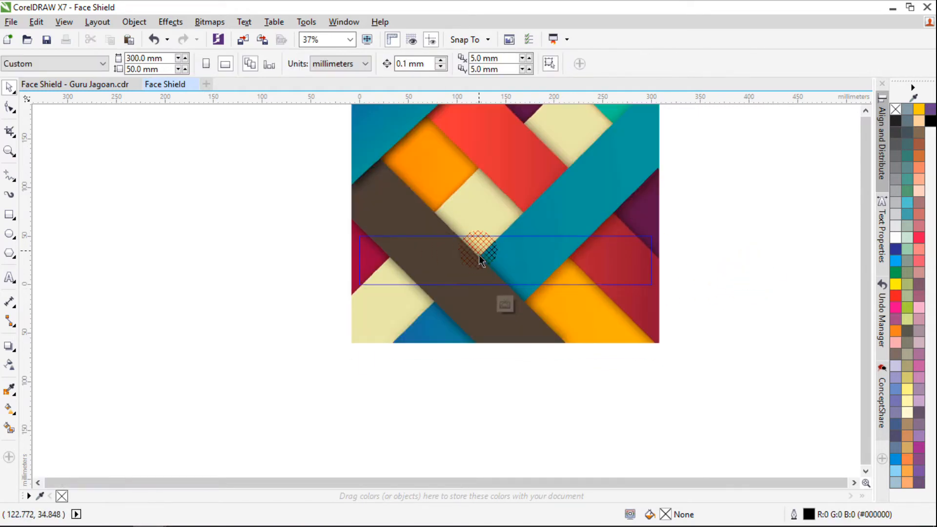
pyautogui.click(505, 306)
pyautogui.click(565, 203)
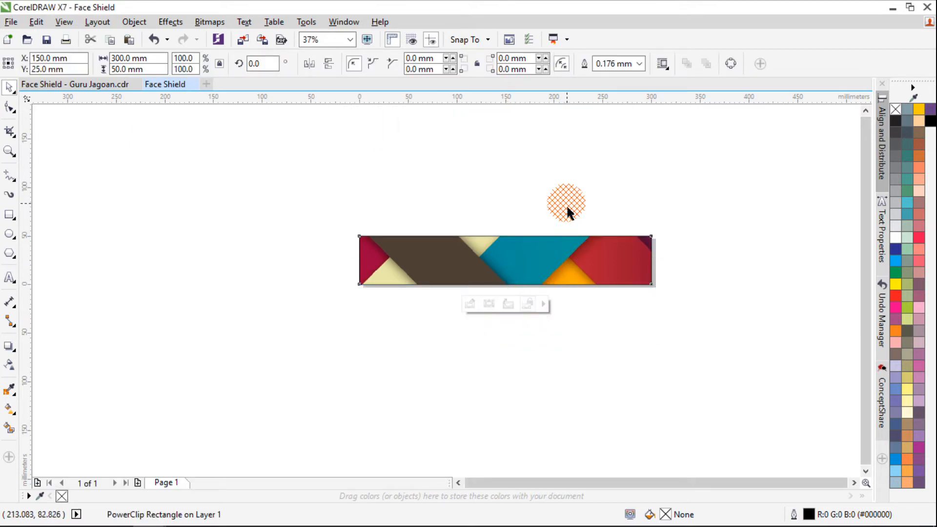
# Remove the outline from the PowerClip label rectangle
pyautogui.scroll(-1, 502, 257)
pyautogui.scroll(3, 499, 259)
pyautogui.scroll(-2, 498, 260)
pyautogui.scroll(1, 498, 260)
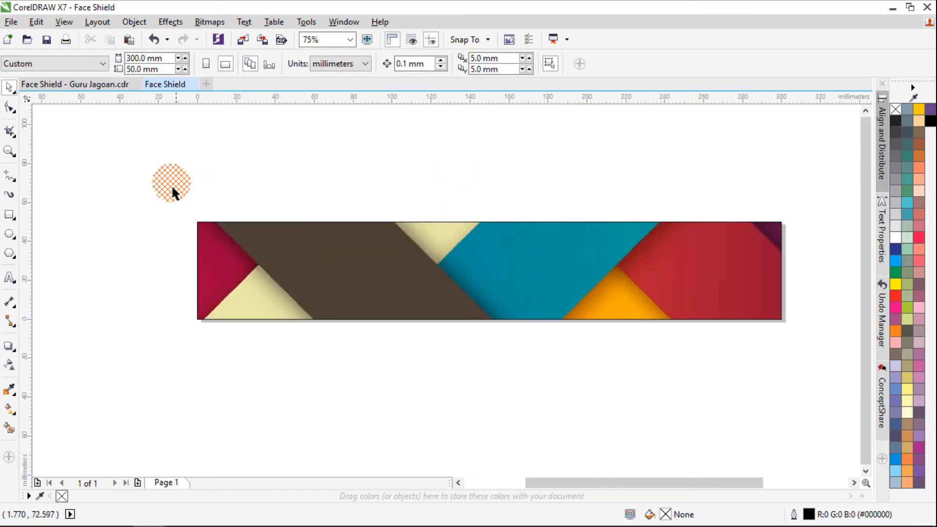
pyautogui.scroll(1, 262, 191)
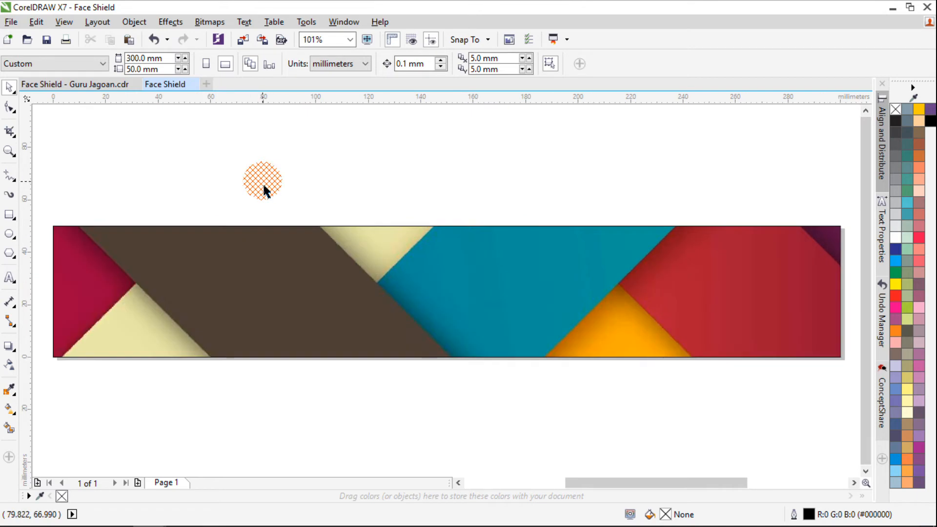
pyautogui.click(472, 277)
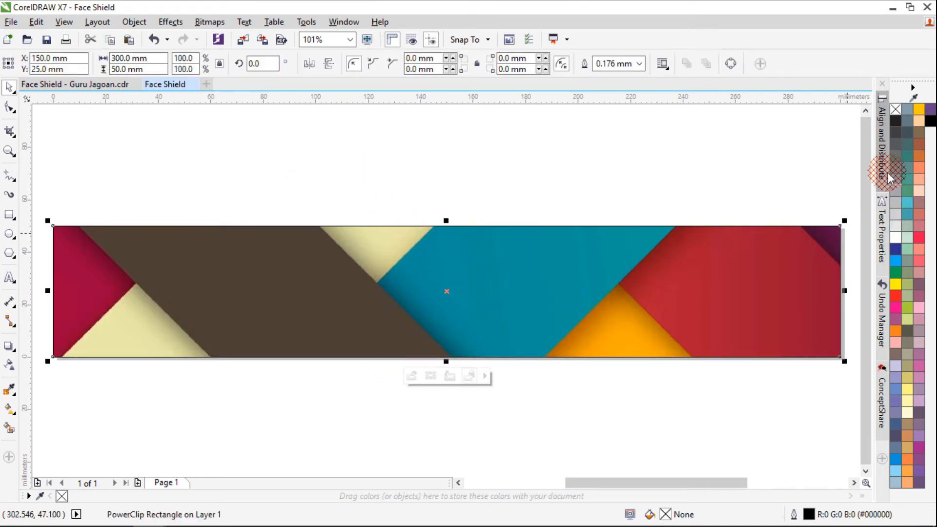
pyautogui.rightClick(894, 108)
pyautogui.click(537, 185)
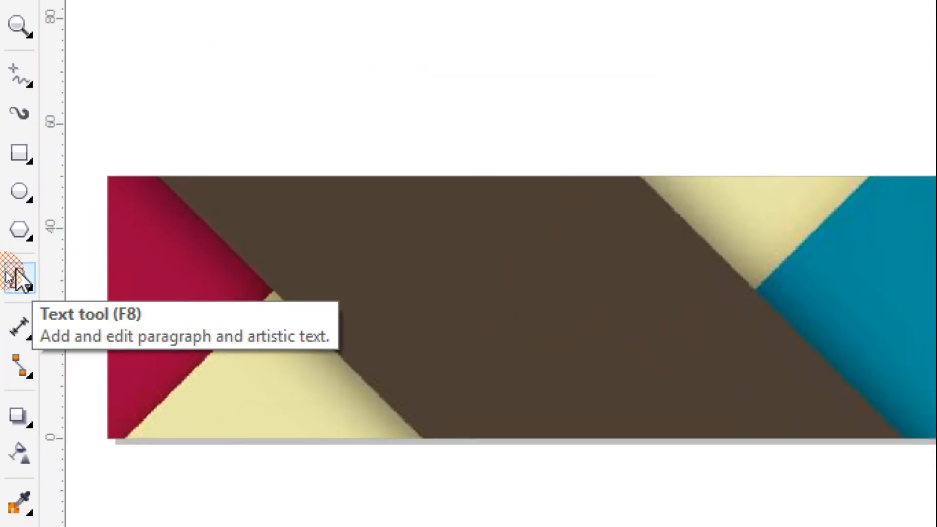
# Add artistic text with the person's full name above the label, with the first name's initial in lowercase
pyautogui.click(19, 282)
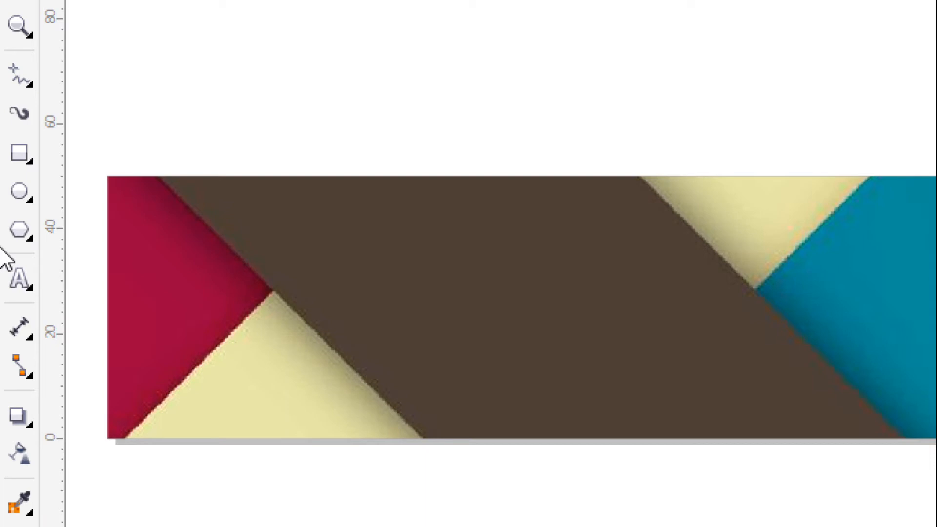
pyautogui.click(18, 277)
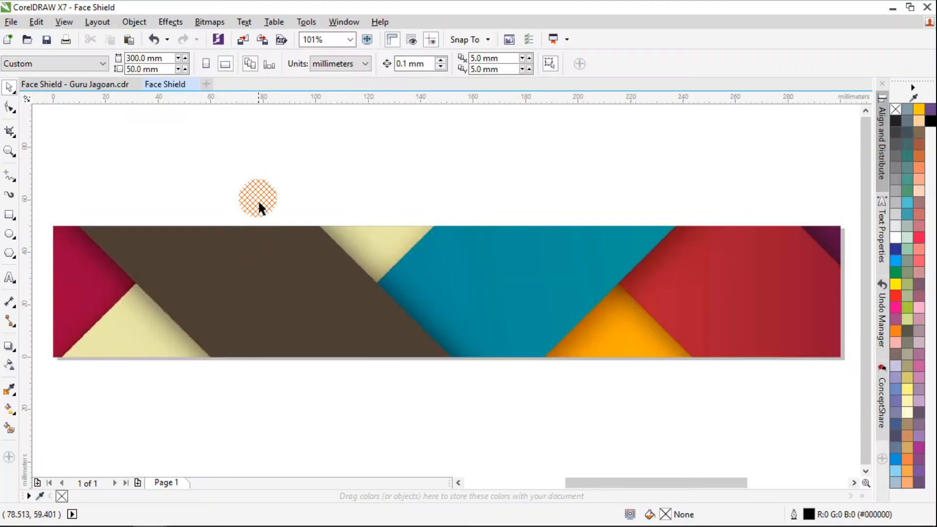
pyautogui.click(10, 277)
pyautogui.click(242, 165)
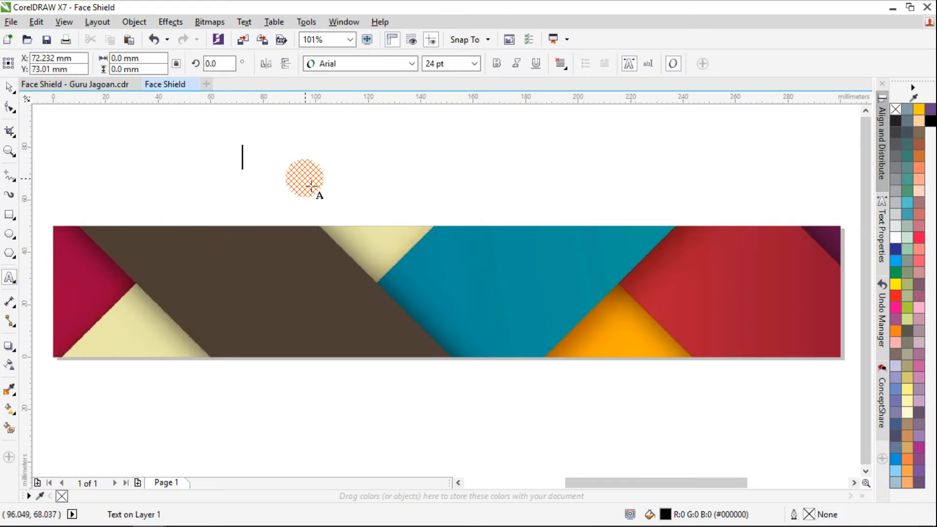
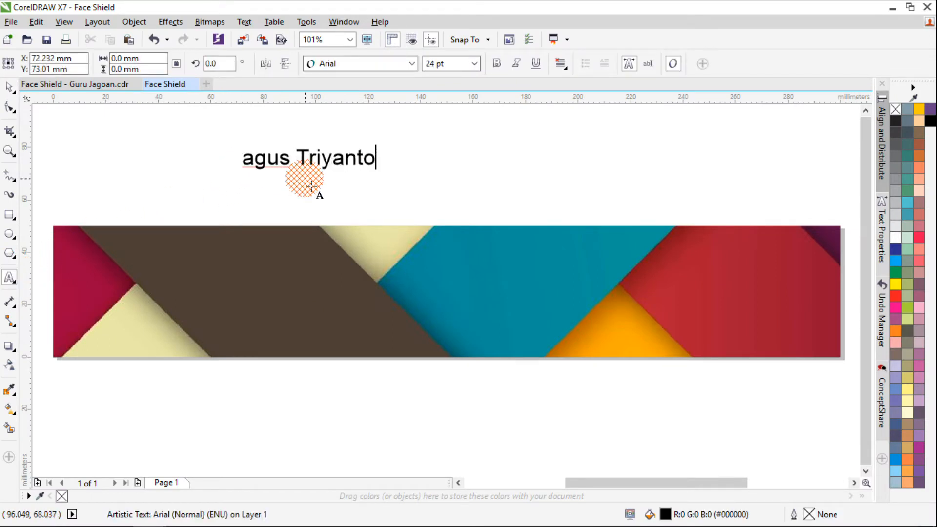
# Change the case of the entire name text to UPPERCASE
pyautogui.hotkey('ctrl', 'a')
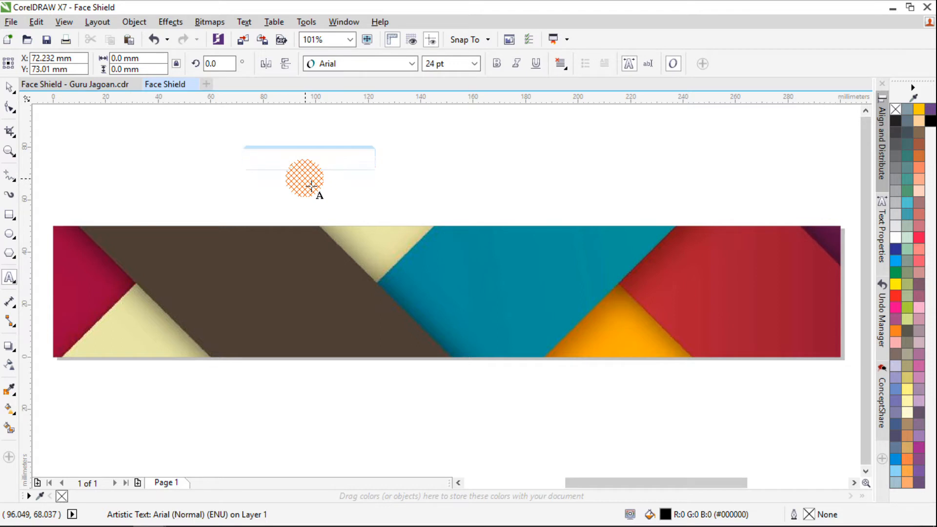
pyautogui.hotkey('shift', 'F3')
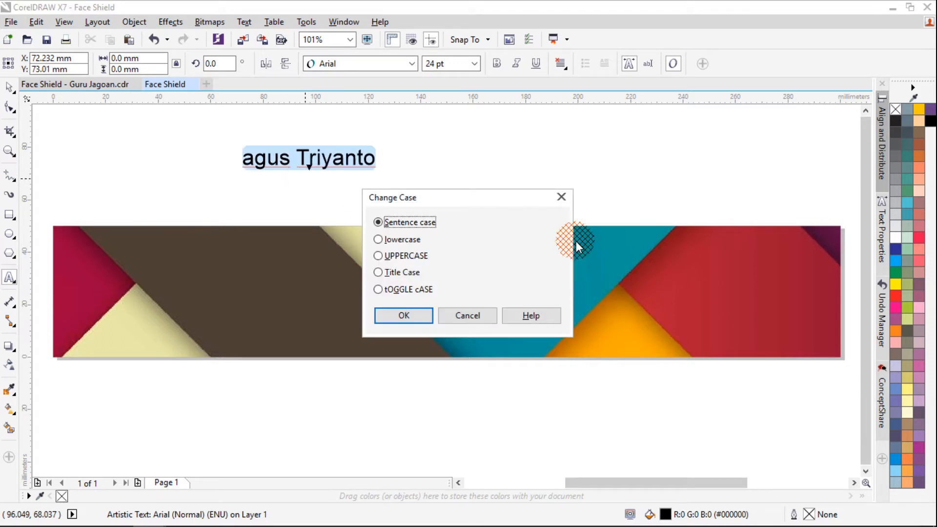
pyautogui.click(561, 197)
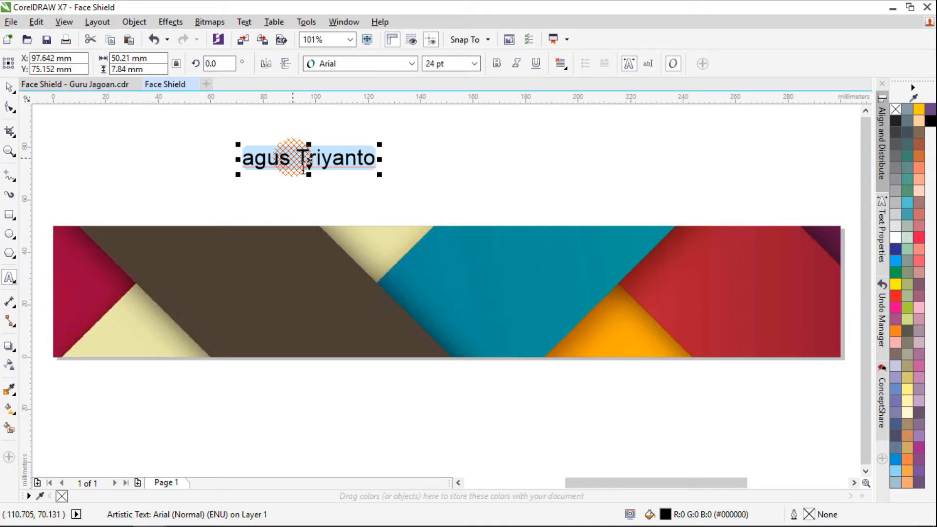
pyautogui.hotkey('ctrl', 'shift', 'F3')
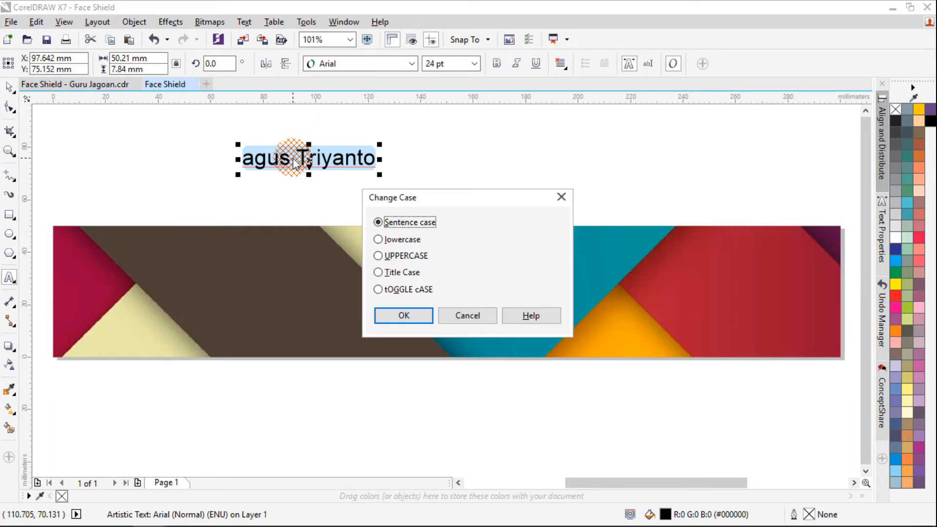
pyautogui.moveTo(377, 196); pyautogui.dragTo(431, 146)
pyautogui.click(439, 191)
pyautogui.click(432, 247)
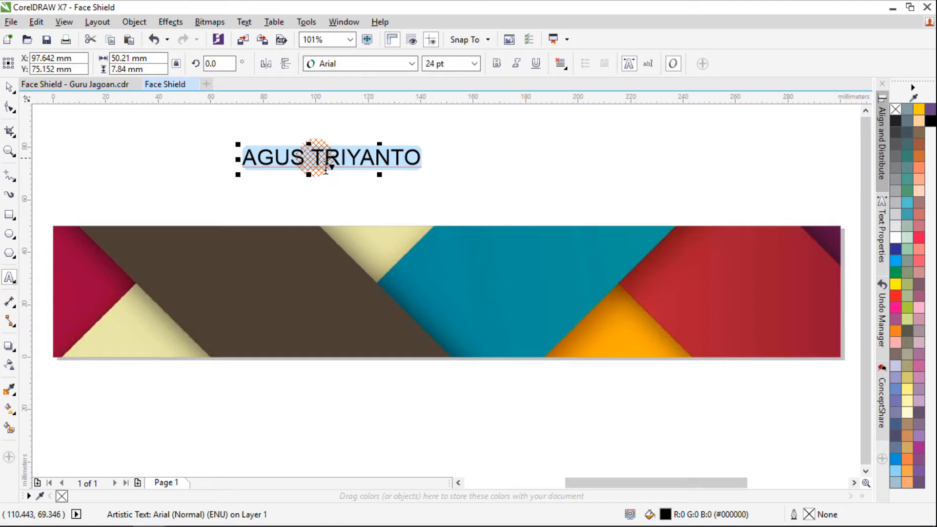
# Set the name text's font to Cooper Std Black
pyautogui.click(8, 90)
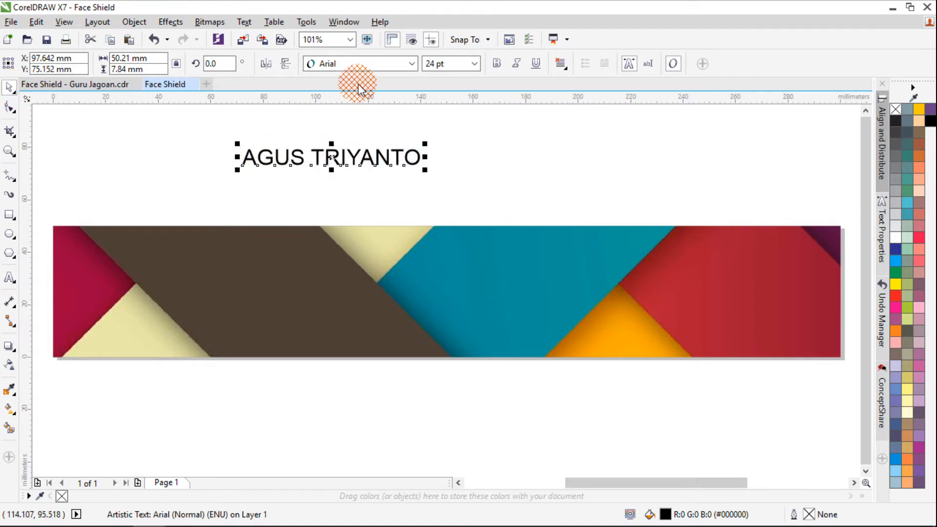
pyautogui.click(366, 63)
pyautogui.click(373, 112)
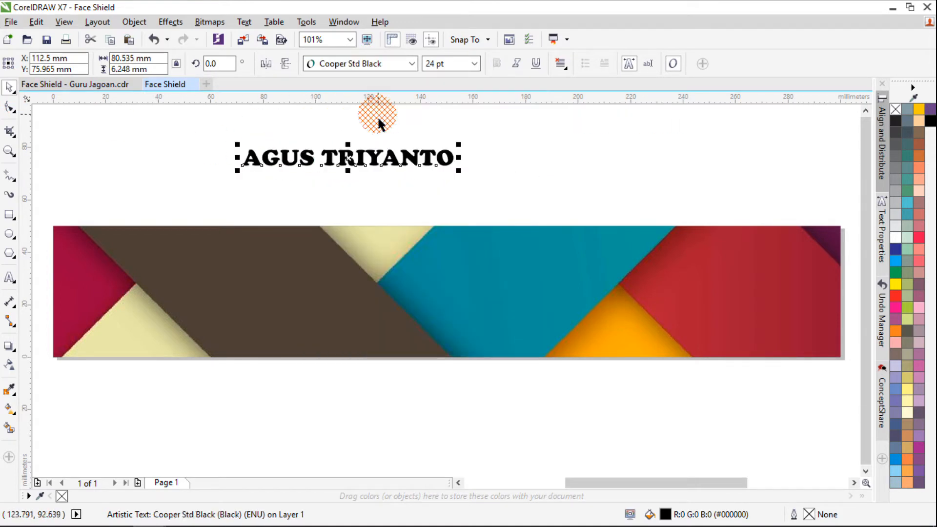
# Centre the name text on the label page, undoing the manual placement just above the label
pyautogui.moveTo(355, 169); pyautogui.dragTo(442, 158)
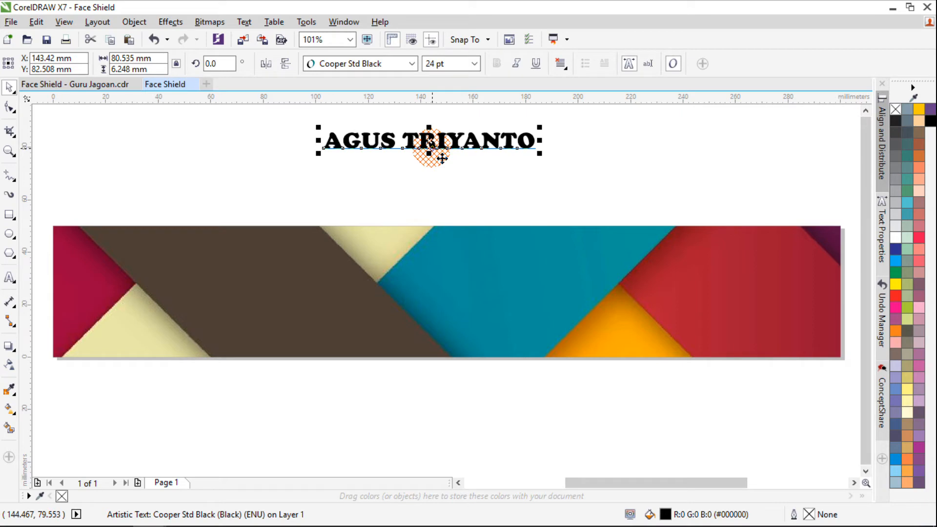
pyautogui.moveTo(440, 157); pyautogui.dragTo(471, 206)
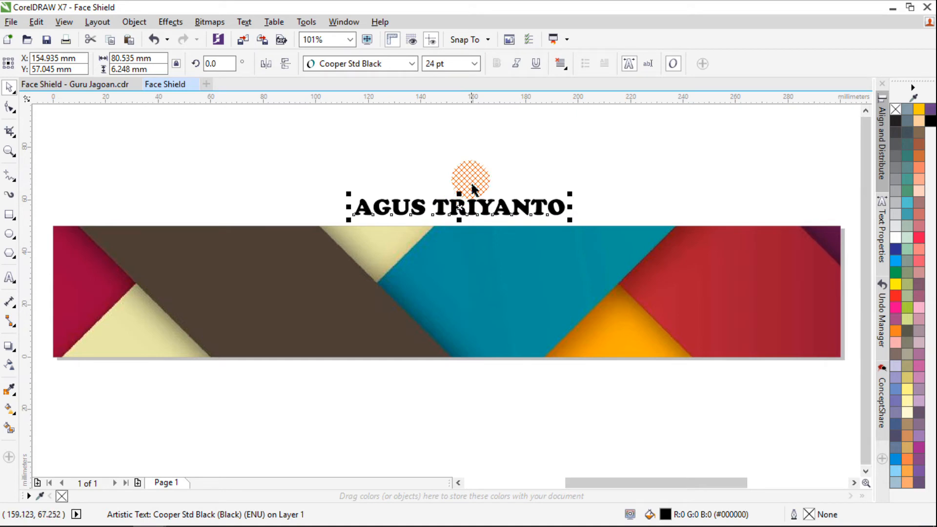
pyautogui.hotkey('ctrl', 'z')
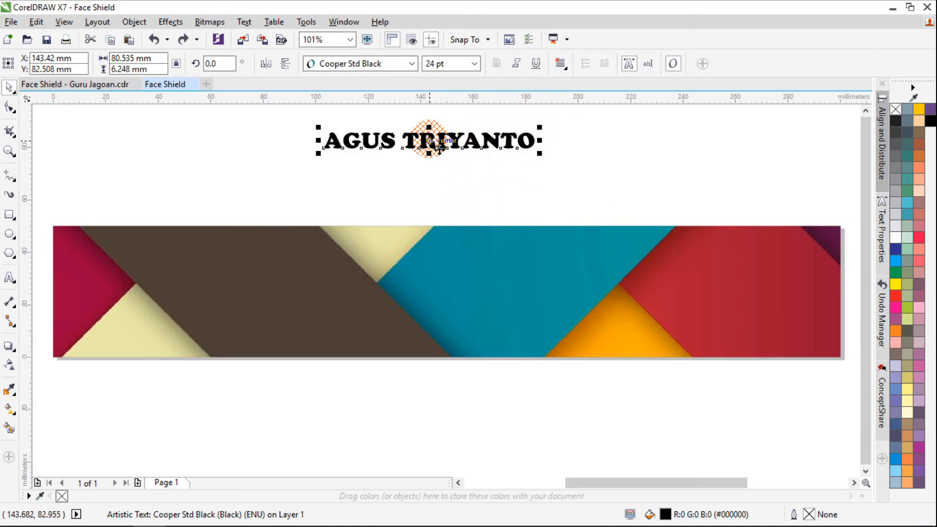
pyautogui.press('p')
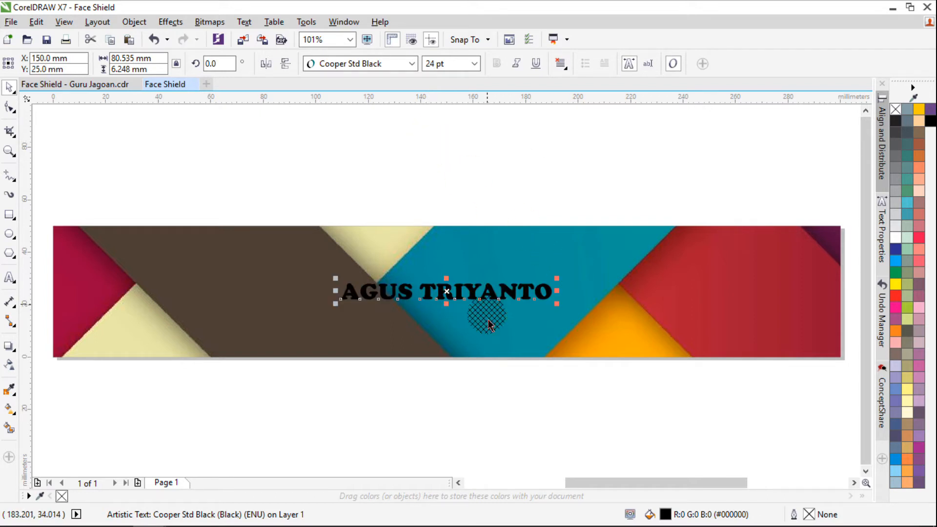
# Try resizing the centred name text, including stretching its height and its width separately, and undo each attempt
pyautogui.moveTo(565, 289); pyautogui.dragTo(643, 226)
pyautogui.hotkey('ctrl', 'z')
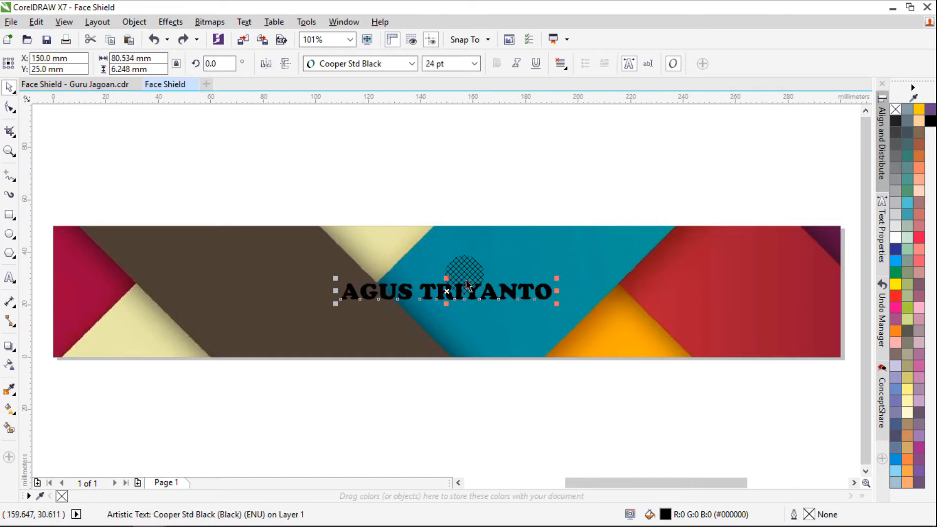
pyautogui.moveTo(446, 278); pyautogui.dragTo(451, 255)
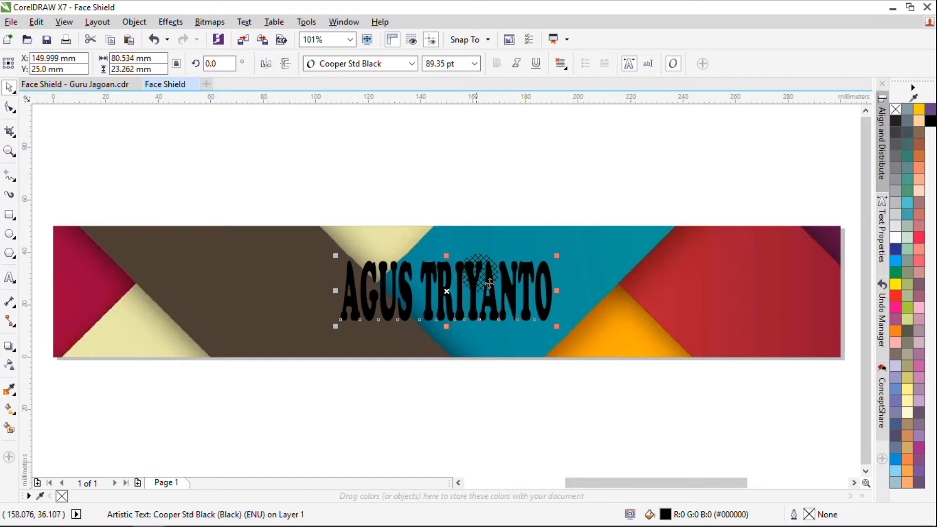
pyautogui.hotkey('ctrl', 'z')
pyautogui.moveTo(557, 293); pyautogui.dragTo(659, 300)
pyautogui.hotkey('ctrl', 'z')
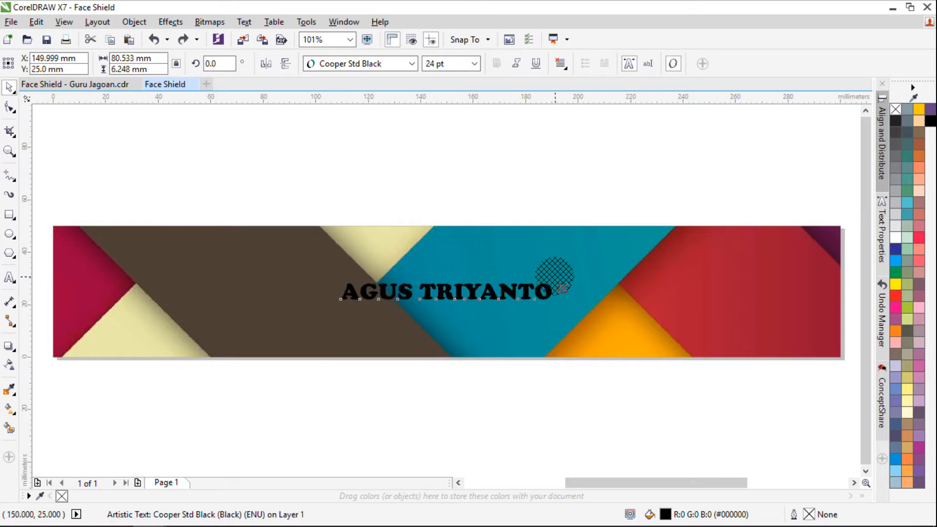
# Enlarge the name text proportionally about its centre to about 159 mm wide, with a white fill and a black outline
pyautogui.moveTo(566, 288); pyautogui.dragTo(658, 241)
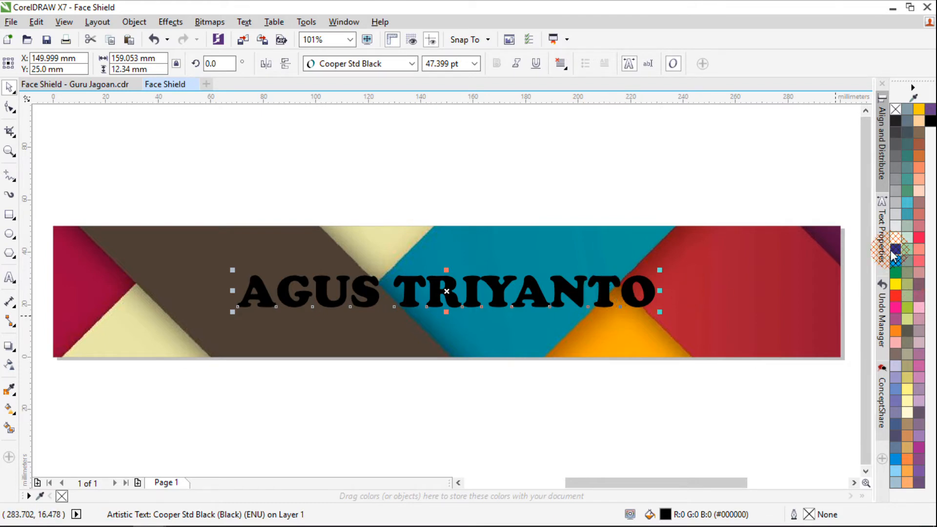
pyautogui.click(895, 239)
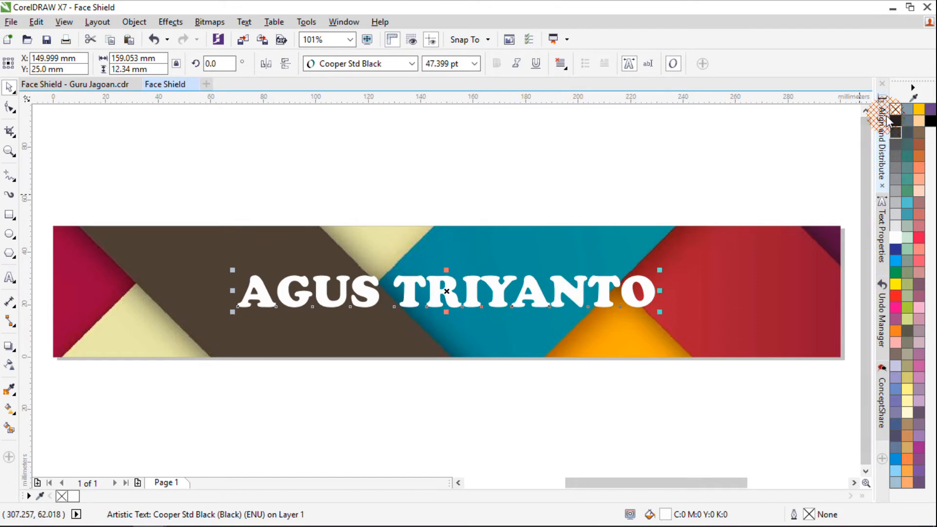
pyautogui.rightClick(898, 126)
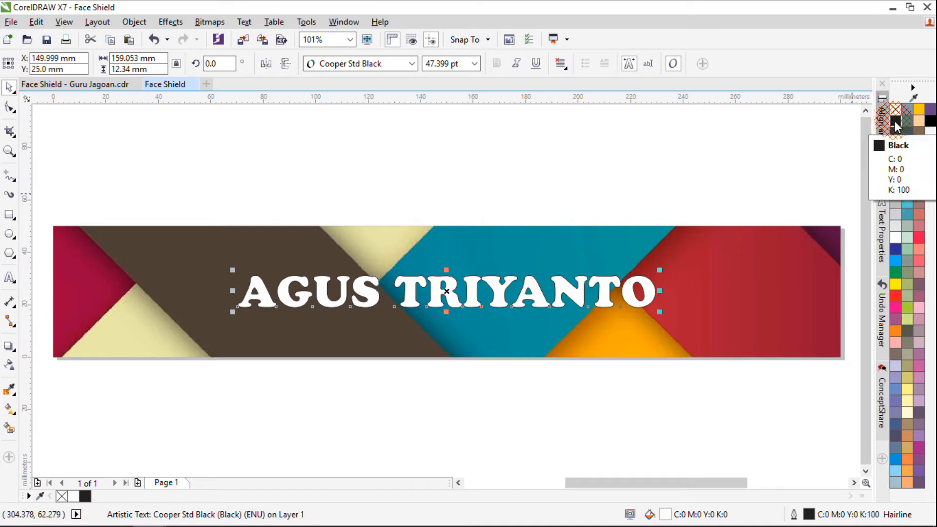
# Try a Light Green fill on the name text and restore the white fill
pyautogui.moveTo(896, 126)
pyautogui.mouseDown()
pyautogui.moveTo(653, 291)
pyautogui.moveTo(619, 278)
pyautogui.moveTo(619, 291)
pyautogui.moveTo(893, 283)
pyautogui.moveTo(909, 189)
pyautogui.mouseUp()
pyautogui.scroll(4, 610, 302)
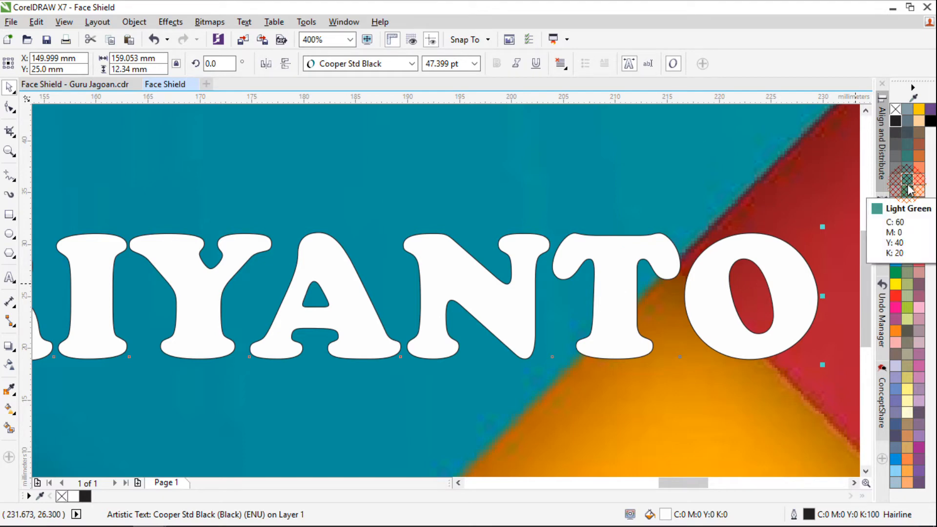
pyautogui.click(907, 189)
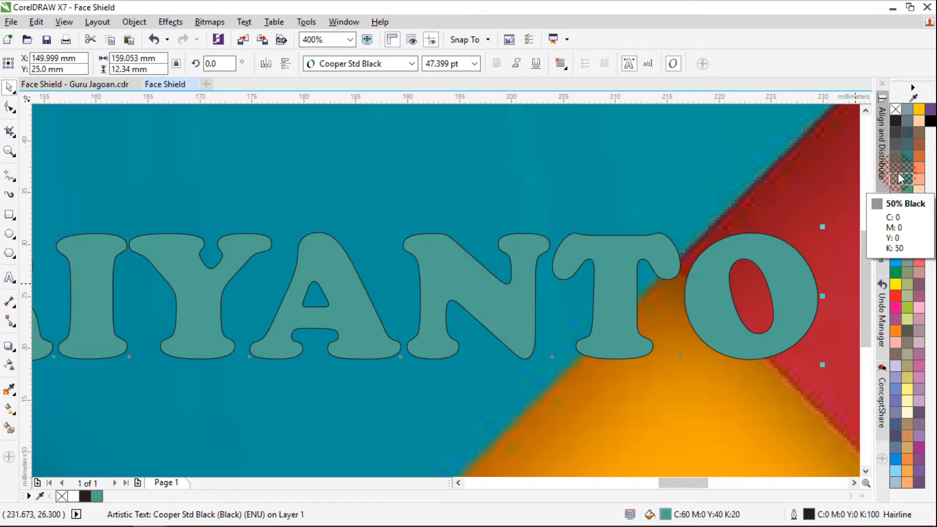
pyautogui.moveTo(901, 178); pyautogui.dragTo(893, 111)
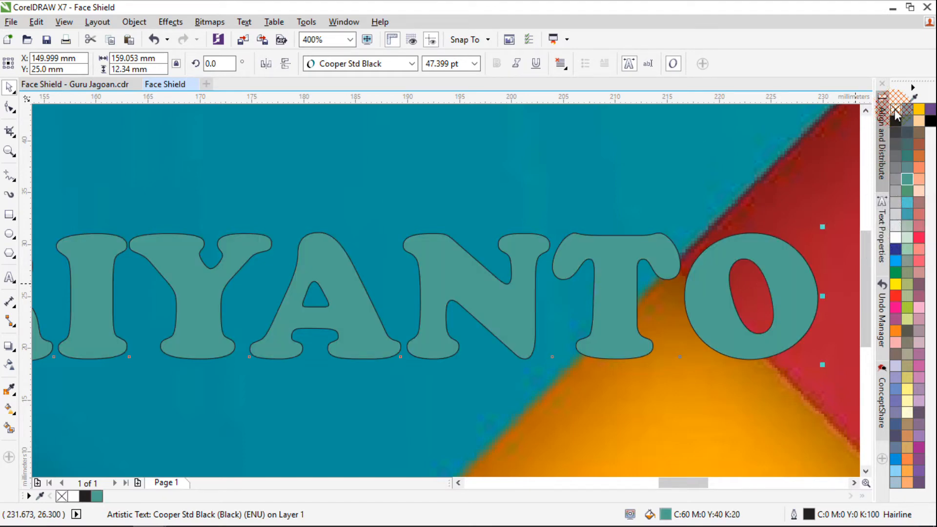
pyautogui.click(893, 237)
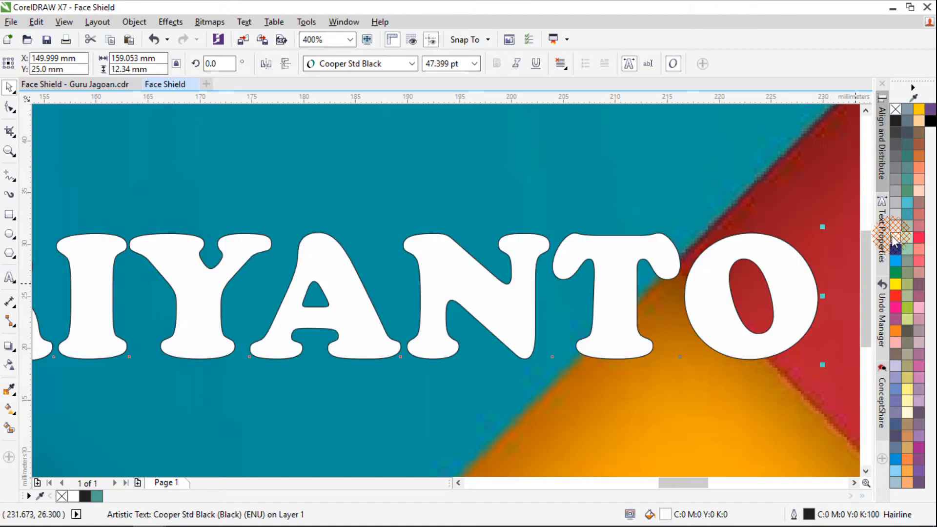
# Reapply the black outline colour to the name text and examine the hairline around its letters up close
pyautogui.rightClick(894, 120)
pyautogui.moveTo(895, 121)
pyautogui.mouseDown()
pyautogui.moveTo(628, 262)
pyautogui.moveTo(569, 250)
pyautogui.moveTo(538, 269)
pyautogui.moveTo(511, 235)
pyautogui.moveTo(530, 249)
pyautogui.mouseUp()
pyautogui.scroll(3, 569, 250)
pyautogui.scroll(3, 523, 250)
pyautogui.scroll(-5, 522, 244)
pyautogui.scroll(-3, 530, 249)
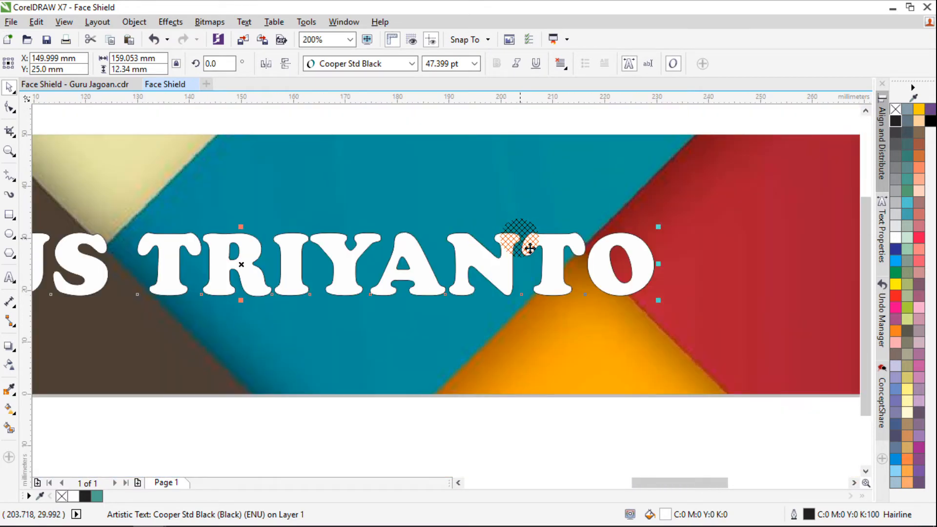
pyautogui.moveTo(510, 256)
pyautogui.mouseDown()
pyautogui.moveTo(493, 294)
pyautogui.moveTo(501, 339)
pyautogui.moveTo(488, 309)
pyautogui.moveTo(458, 293)
pyautogui.moveTo(370, 284)
pyautogui.moveTo(375, 268)
pyautogui.moveTo(161, 256)
pyautogui.moveTo(237, 293)
pyautogui.moveTo(343, 301)
pyautogui.mouseUp()
pyautogui.scroll(-1, 458, 292)
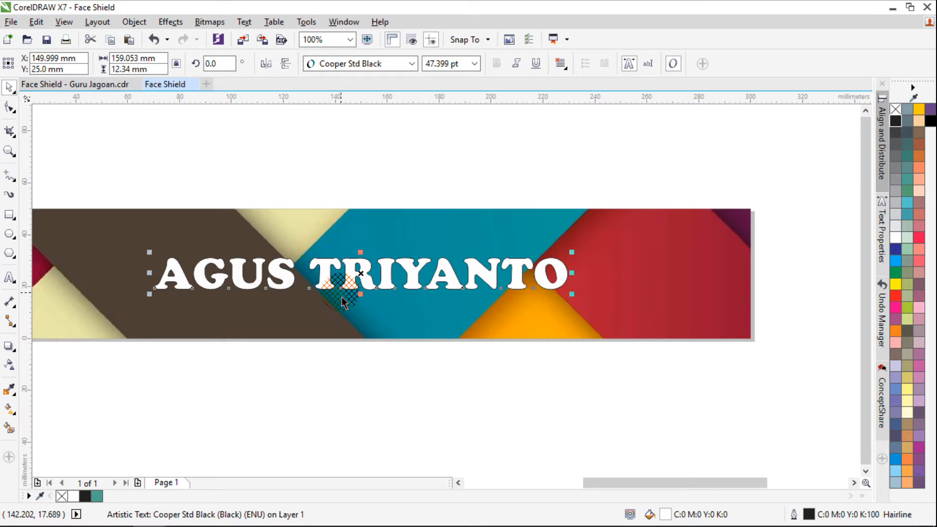
# Set the name text's outline width to 3.0 mm, placed behind the fill and scaled with the object
pyautogui.press('F12')
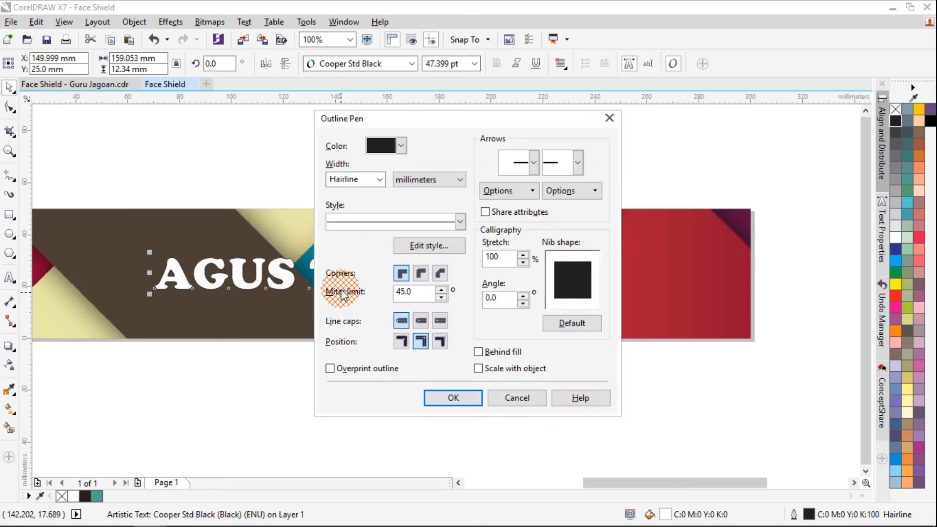
pyautogui.click(380, 179)
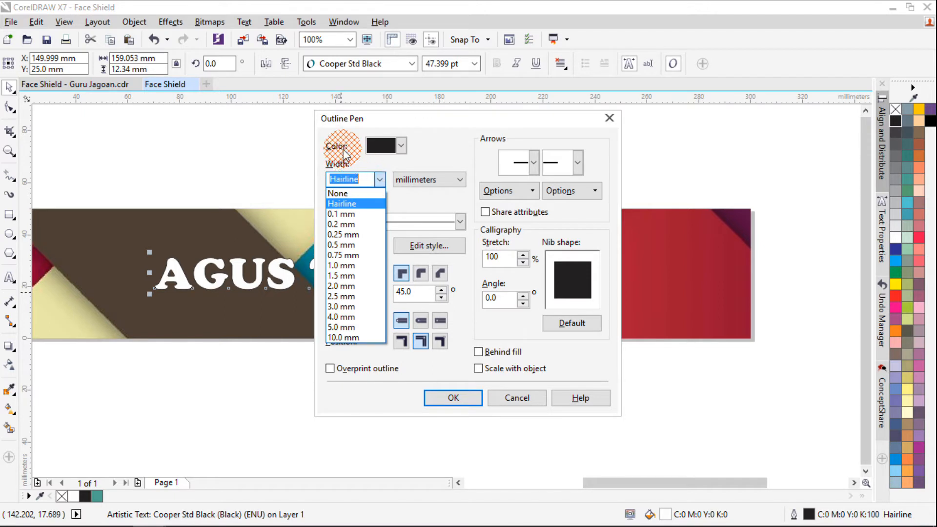
pyautogui.click(344, 308)
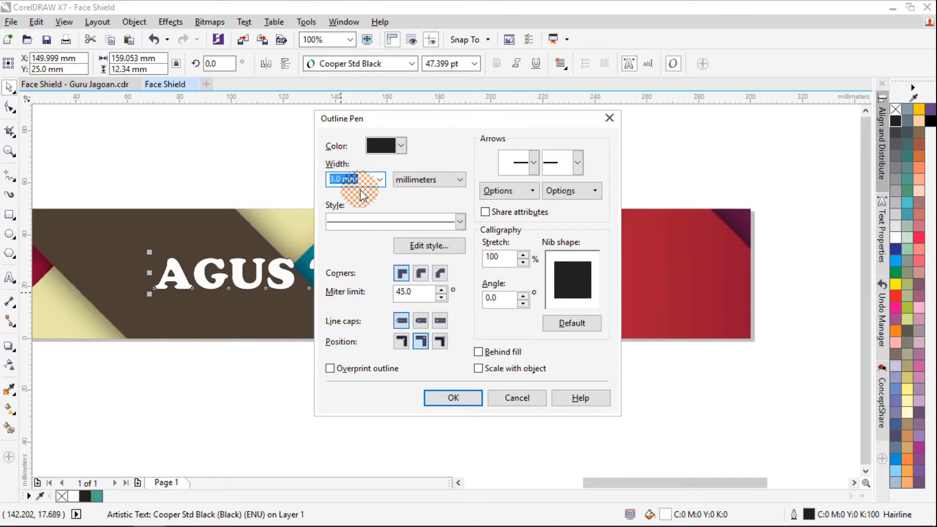
pyautogui.click(479, 352)
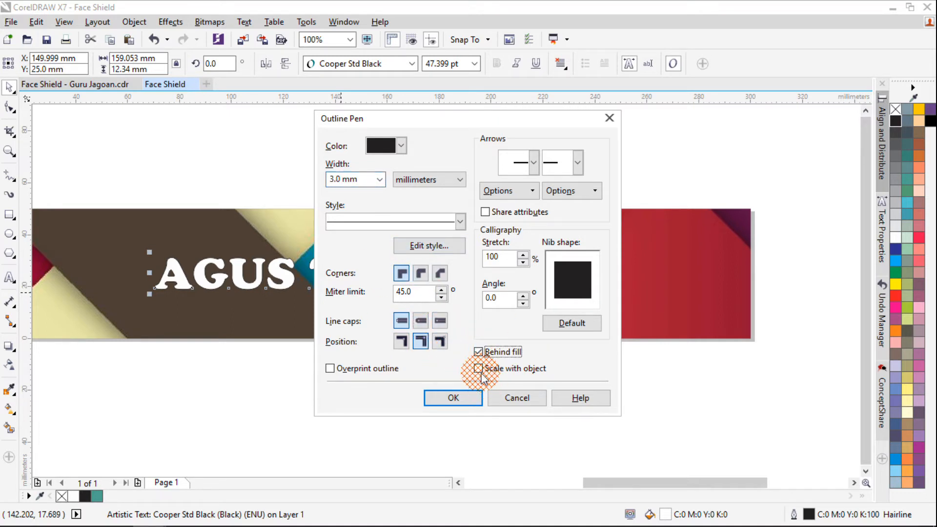
pyautogui.click(480, 369)
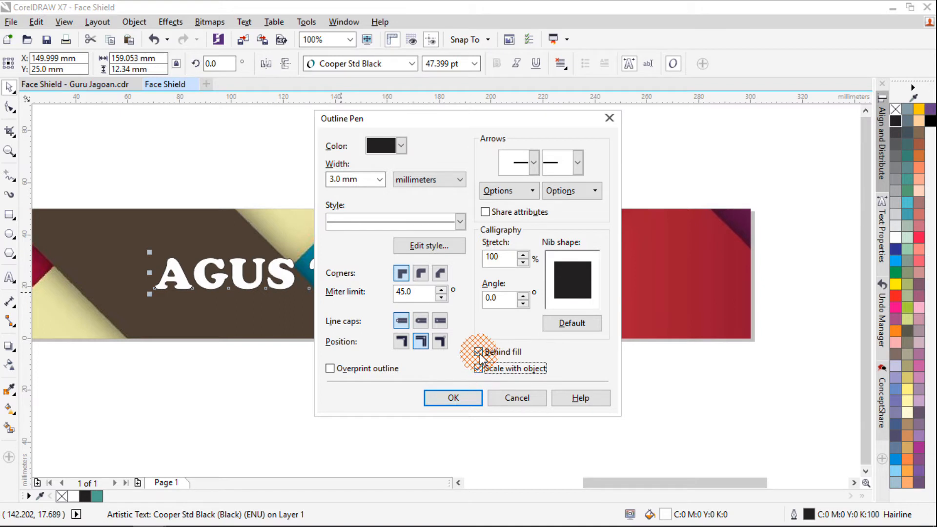
pyautogui.click(446, 398)
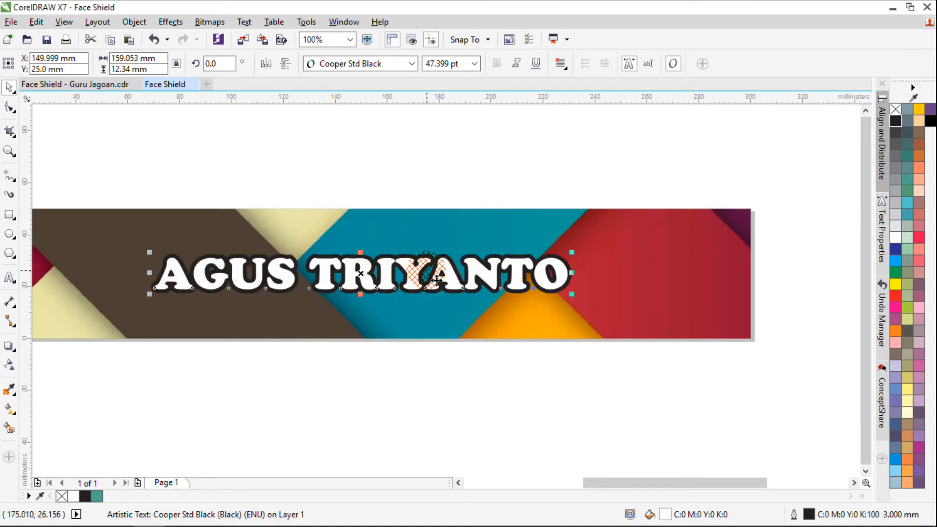
# Try a yellow fill on the name text and deselect it
pyautogui.press('F4')
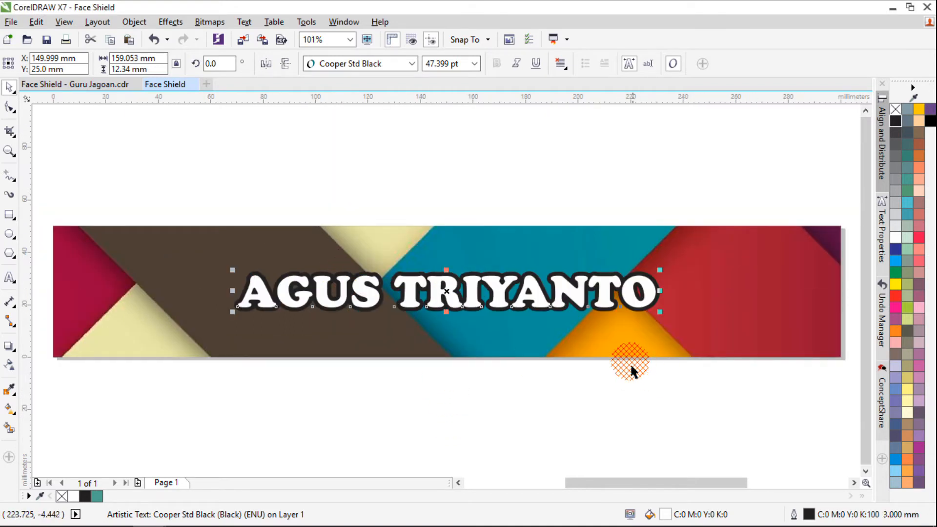
pyautogui.click(892, 287)
pyautogui.click(343, 154)
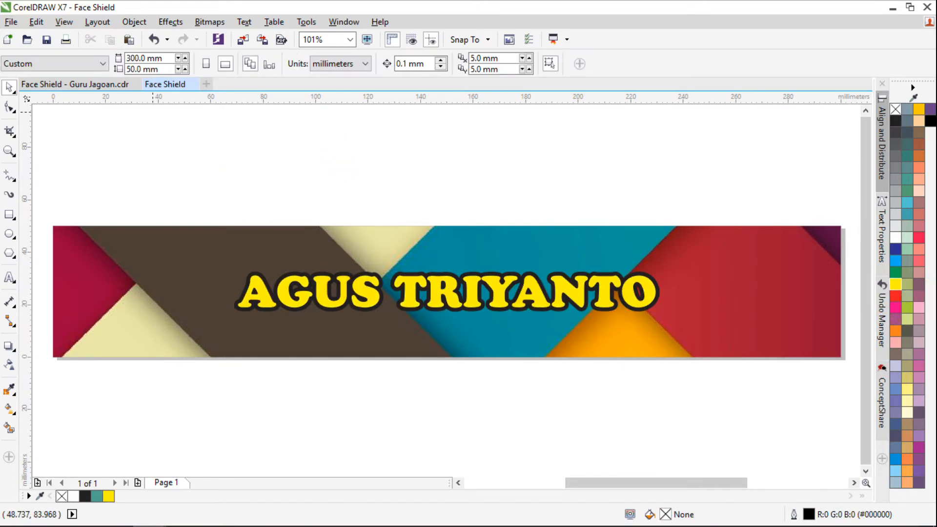
# Compare with the sample labels in Face Shield - Guru Jagoan.cdr, and fill the new label's name text with white
pyautogui.click(94, 84)
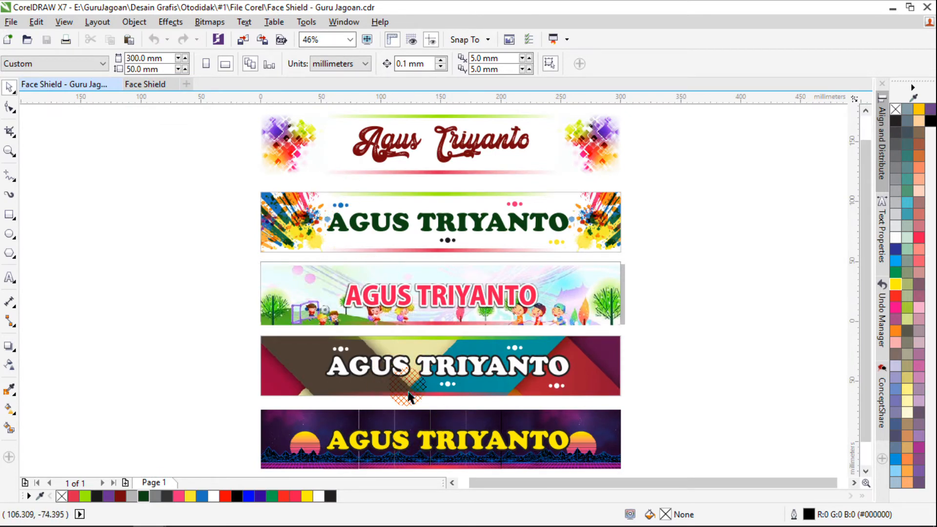
pyautogui.click(141, 84)
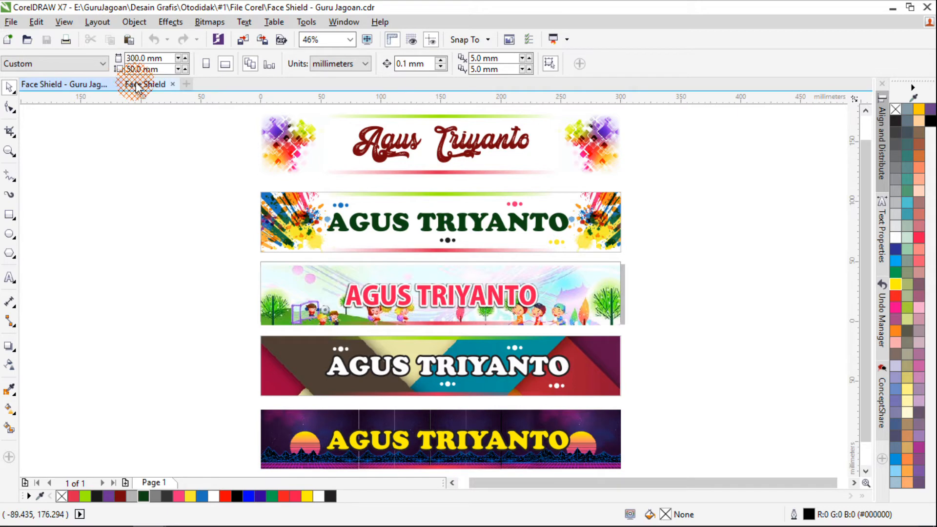
pyautogui.click(462, 291)
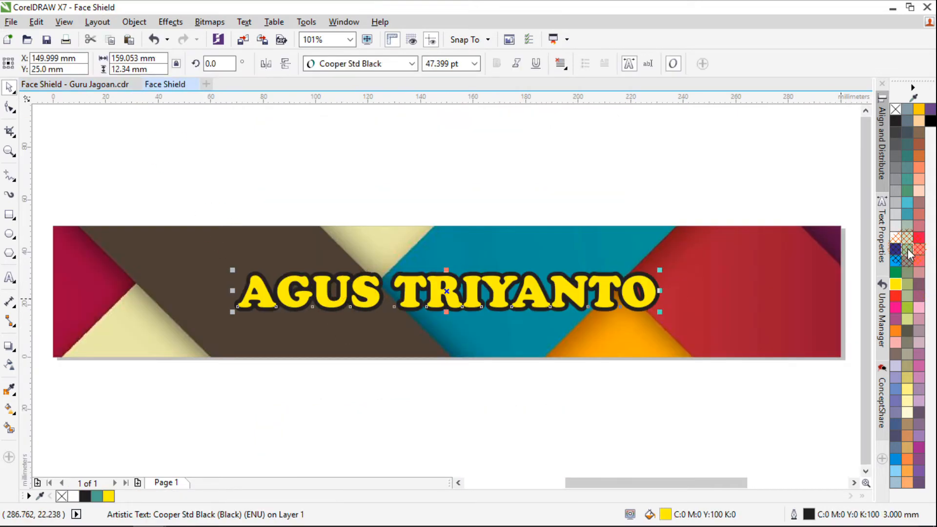
pyautogui.click(896, 238)
pyautogui.click(592, 197)
pyautogui.scroll(-2, 371, 222)
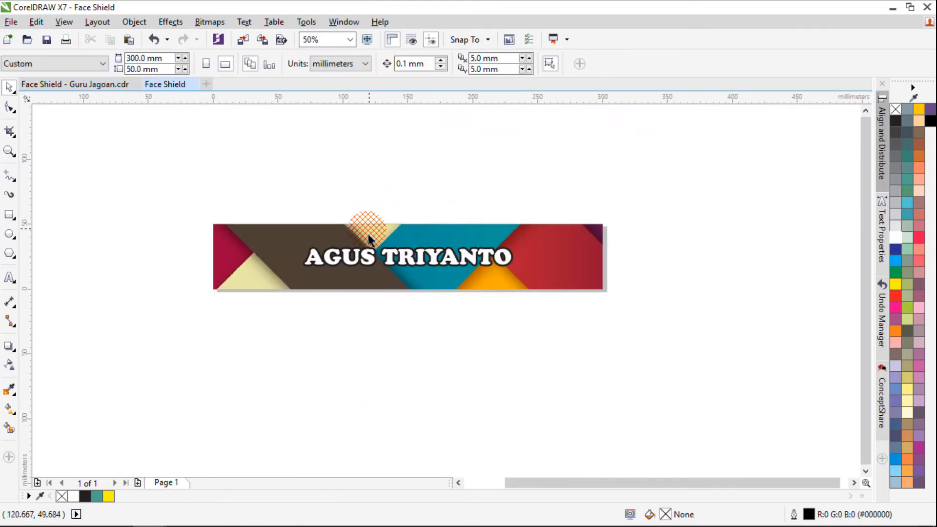
# Examine the dot ornaments on the geometric sample label in Face Shield - Guru Jagoan.cdr and return to the new label
pyautogui.click(90, 87)
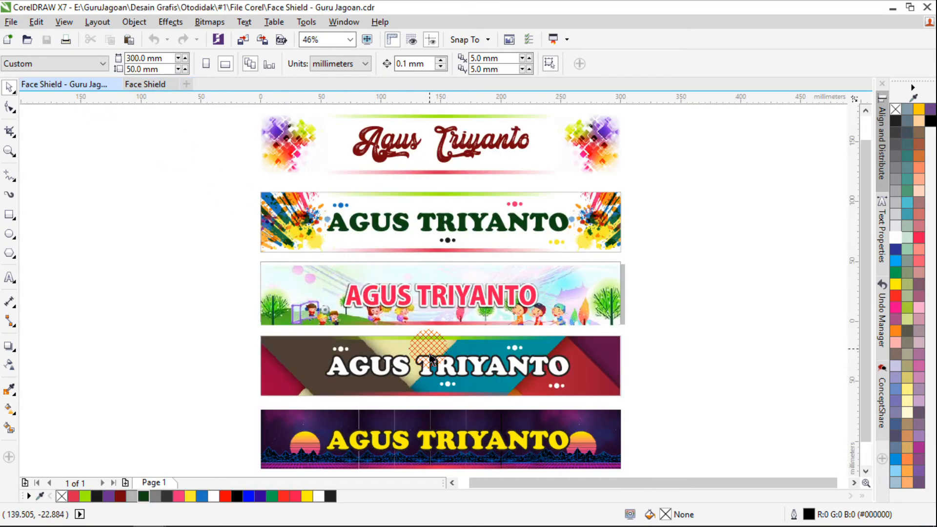
pyautogui.scroll(4, 340, 361)
pyautogui.moveTo(348, 344)
pyautogui.mouseDown()
pyautogui.moveTo(151, 88)
pyautogui.moveTo(492, 289)
pyautogui.moveTo(483, 283)
pyautogui.mouseUp()
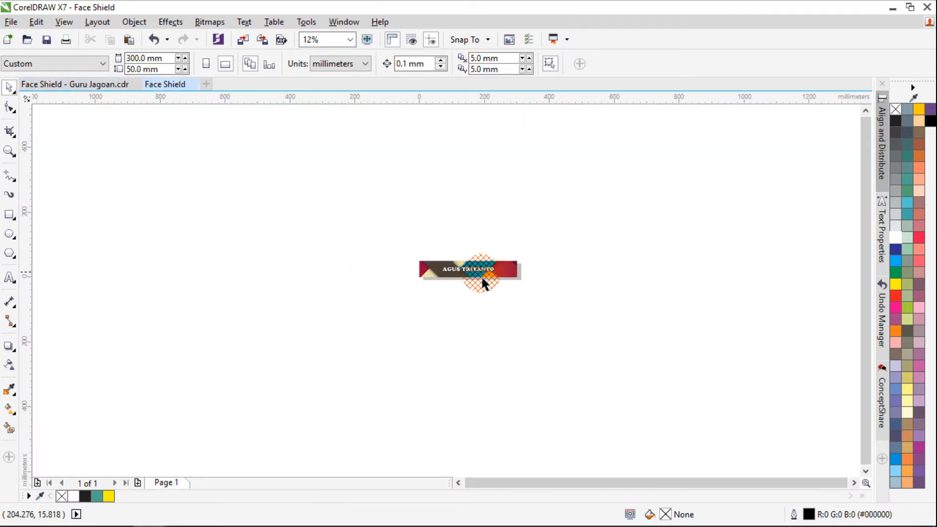
pyautogui.scroll(2, 465, 269)
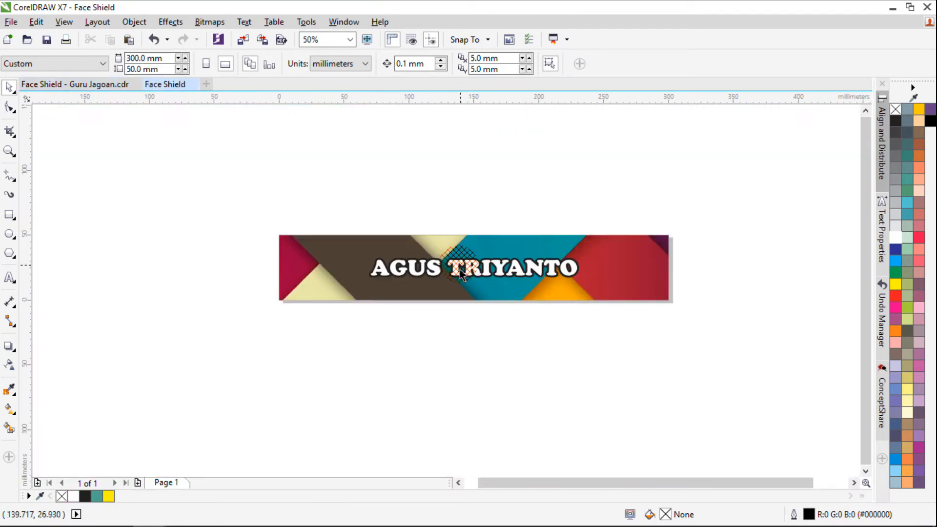
pyautogui.click(8, 236)
pyautogui.moveTo(369, 184); pyautogui.dragTo(386, 202)
pyautogui.scroll(1, 378, 202)
pyautogui.press('space')
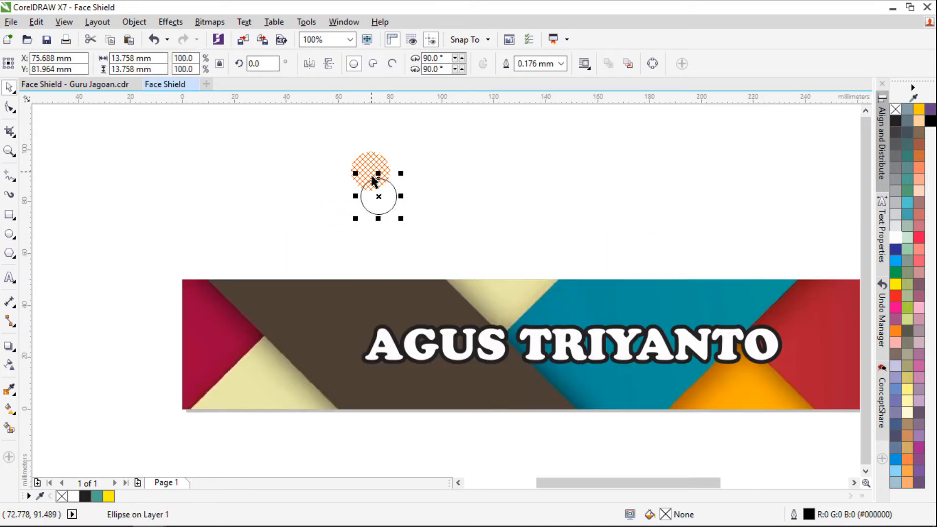
pyautogui.press('Delete')
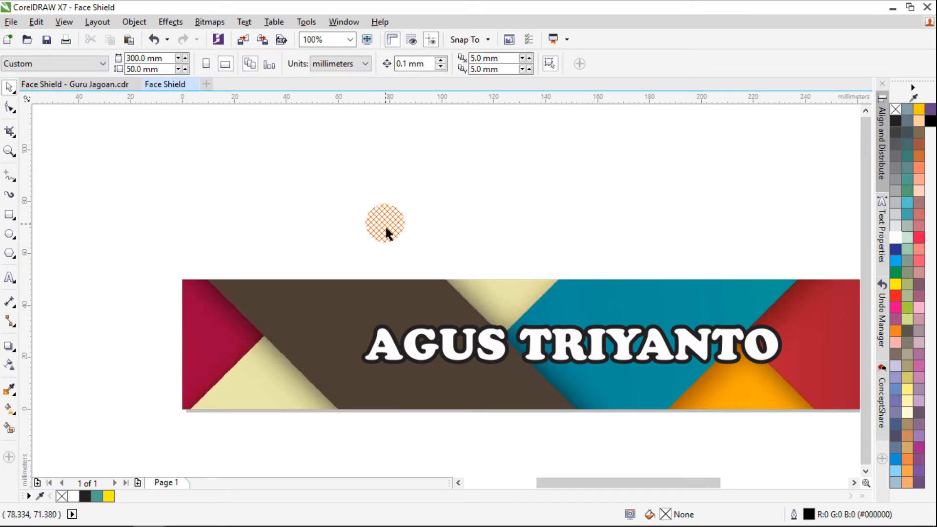
pyautogui.click(8, 235)
pyautogui.moveTo(424, 154); pyautogui.dragTo(483, 206)
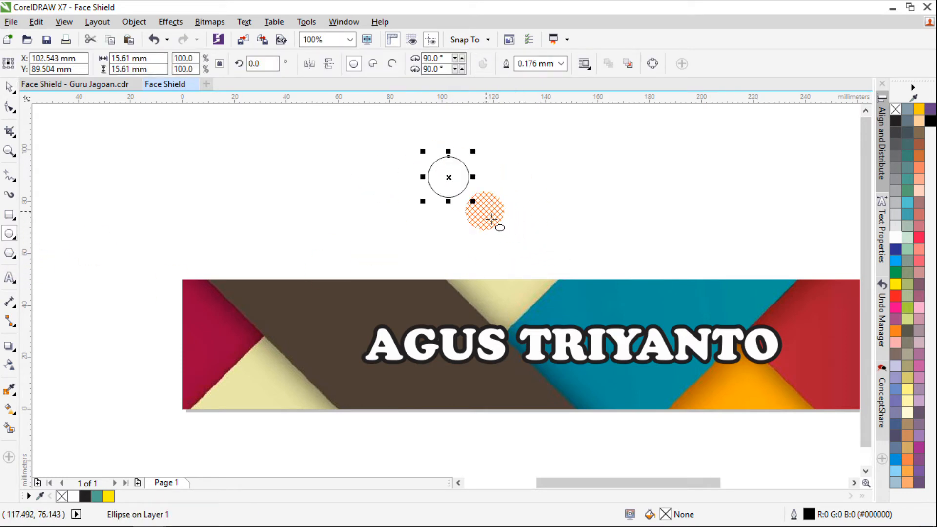
pyautogui.press('Delete')
pyautogui.moveTo(438, 164); pyautogui.dragTo(524, 201)
pyautogui.press('Delete')
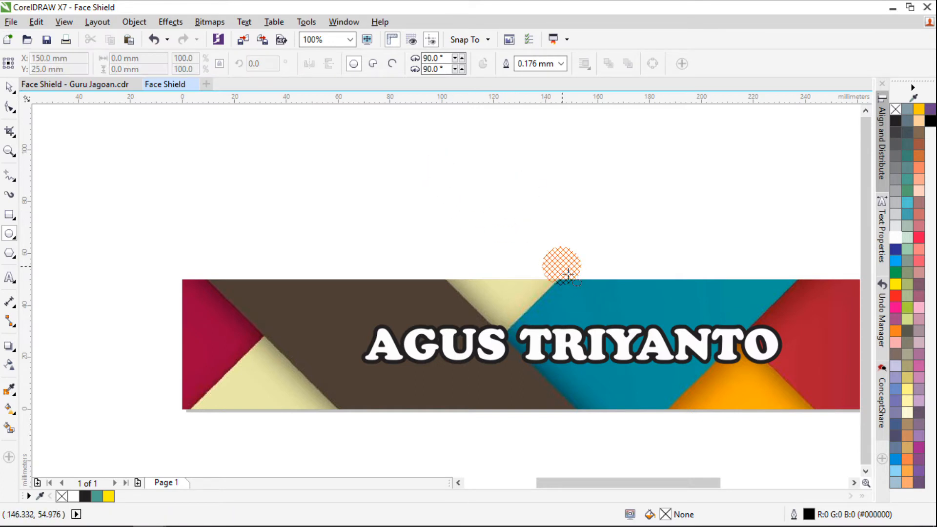
pyautogui.moveTo(380, 153); pyautogui.dragTo(481, 254)
pyautogui.press('Delete')
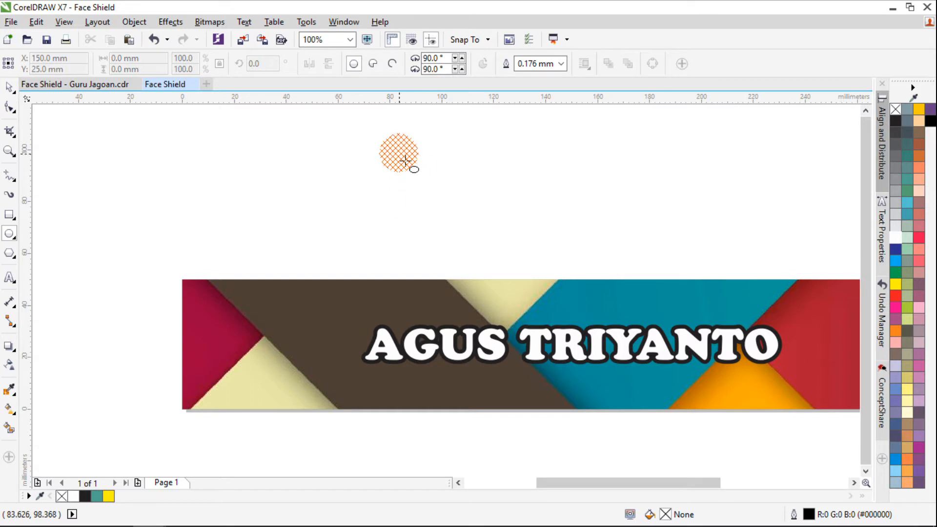
# Draw a circle about 30 mm in diameter above the label, with no object left selected
pyautogui.moveTo(384, 140); pyautogui.dragTo(472, 220)
pyautogui.press('space')
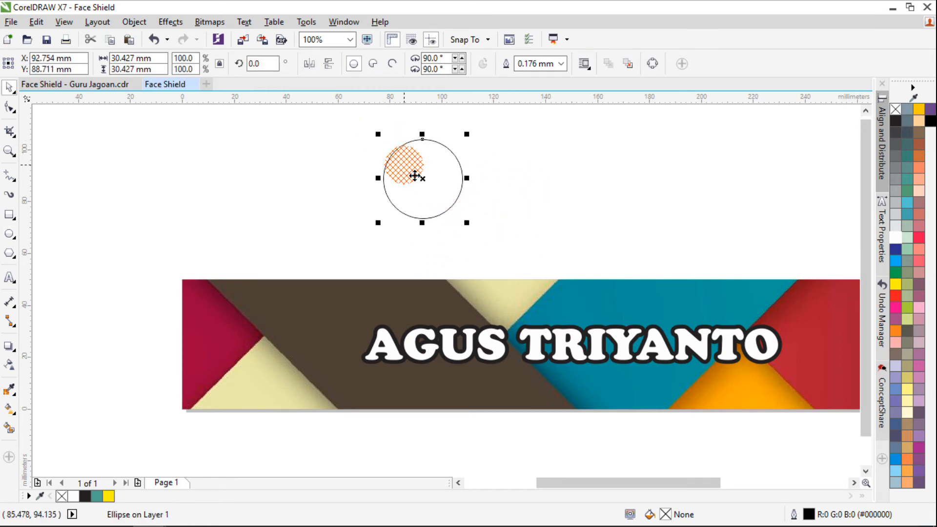
pyautogui.moveTo(427, 187); pyautogui.dragTo(515, 183)
pyautogui.hotkey('ctrl', 'z')
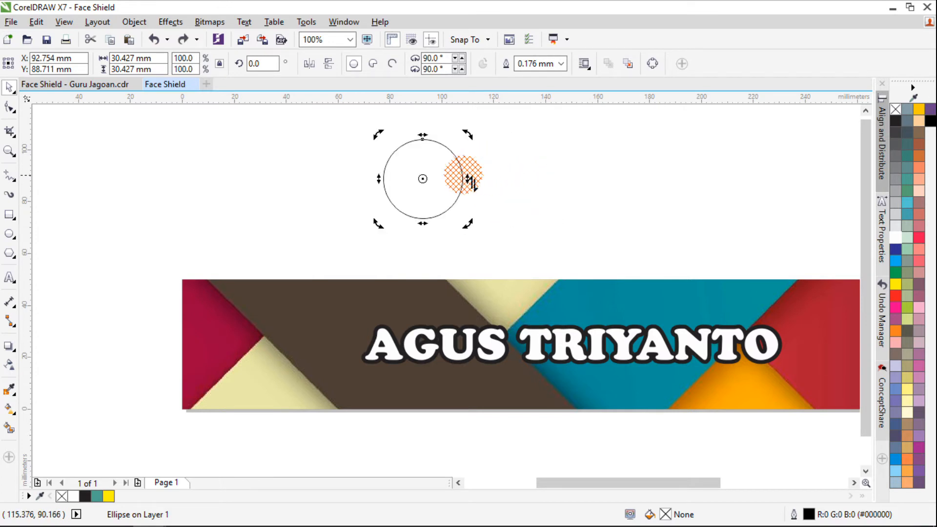
pyautogui.click(496, 169)
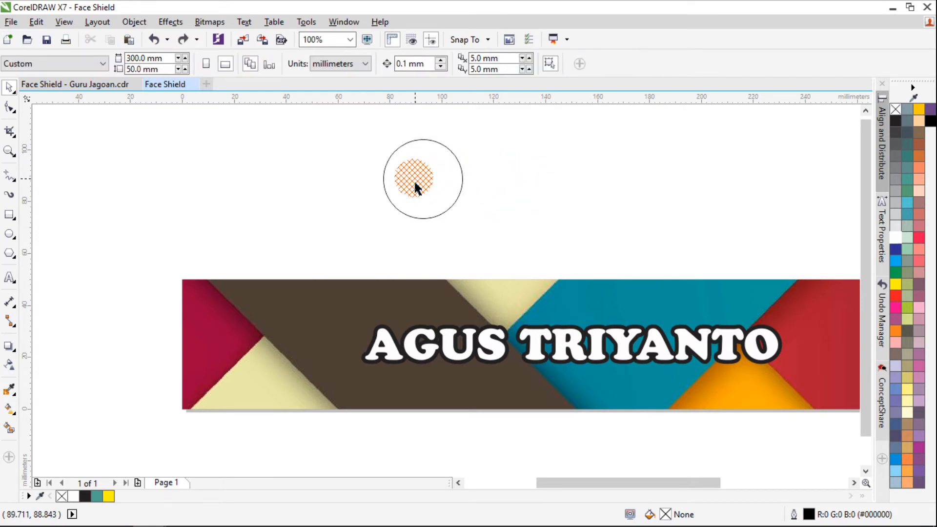
pyautogui.moveTo(412, 187); pyautogui.dragTo(515, 190)
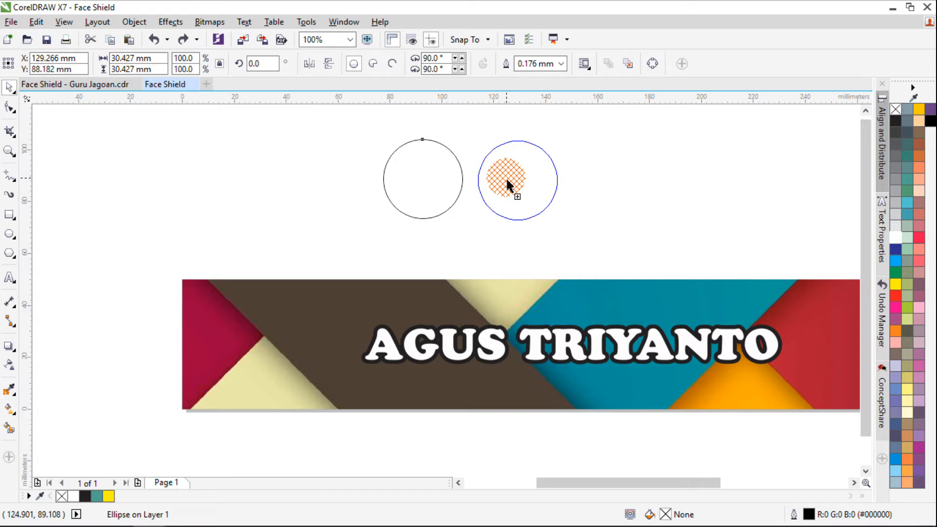
pyautogui.moveTo(508, 184)
pyautogui.mouseDown()
pyautogui.moveTo(519, 182)
pyautogui.moveTo(503, 186)
pyautogui.mouseUp()
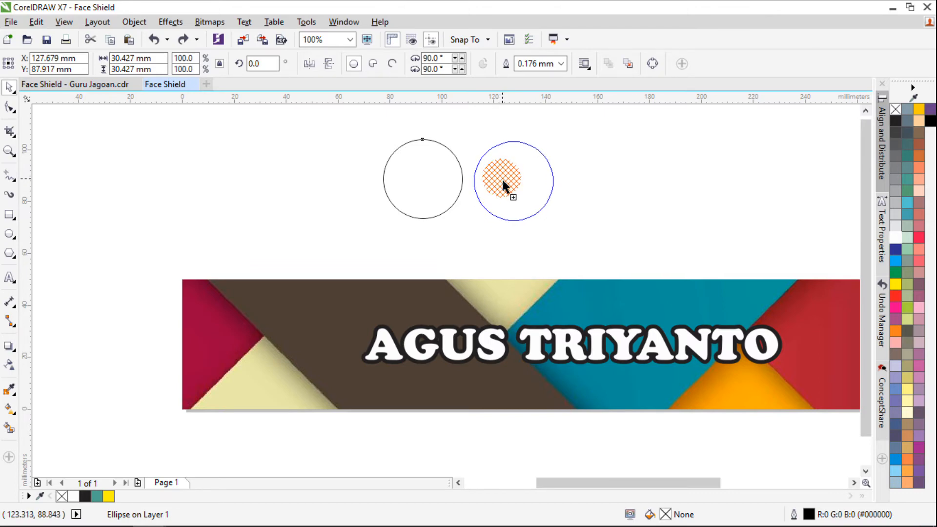
pyautogui.moveTo(513, 188)
pyautogui.mouseDown()
pyautogui.moveTo(589, 191)
pyautogui.moveTo(531, 190)
pyautogui.moveTo(484, 159)
pyautogui.mouseUp()
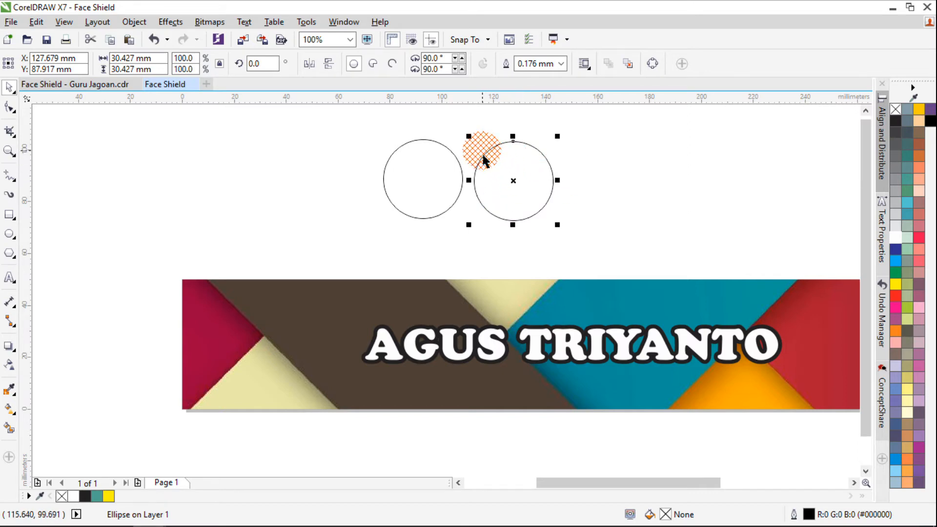
pyautogui.hotkey('ctrl', 'z')
# Duplicate the circle to its right, shrink the copy to about 17 mm, and mirror-place another small copy on the left
pyautogui.moveTo(520, 189)
pyautogui.mouseDown()
pyautogui.moveTo(531, 183)
pyautogui.moveTo(429, 184)
pyautogui.moveTo(513, 202)
pyautogui.mouseUp()
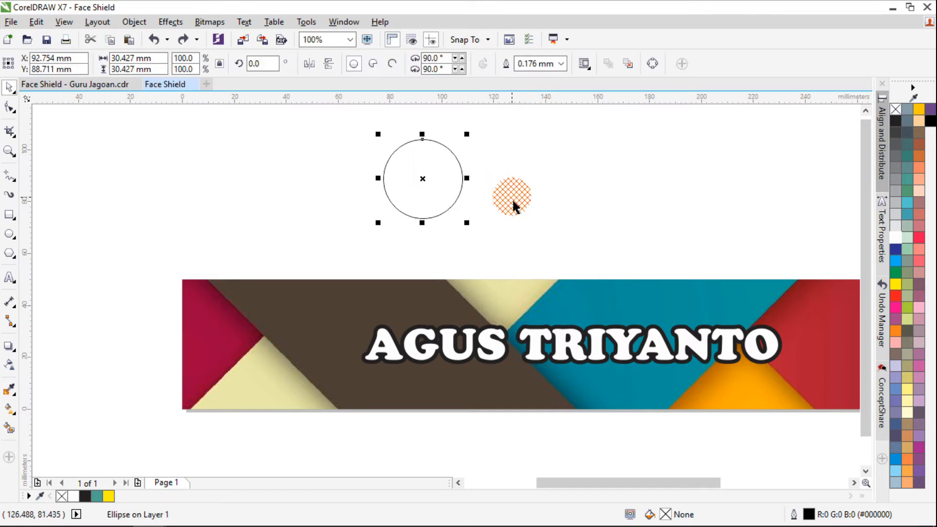
pyautogui.moveTo(513, 201); pyautogui.dragTo(531, 190)
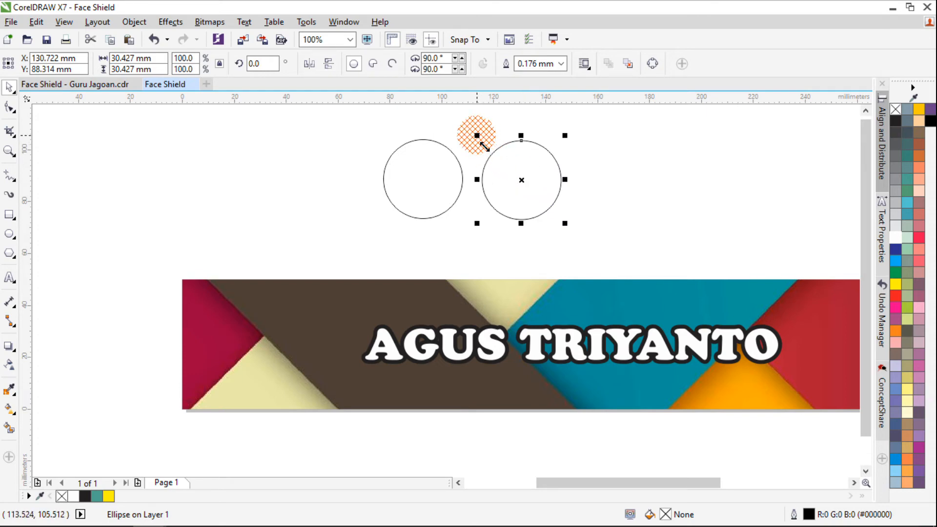
pyautogui.moveTo(485, 146); pyautogui.dragTo(364, 198)
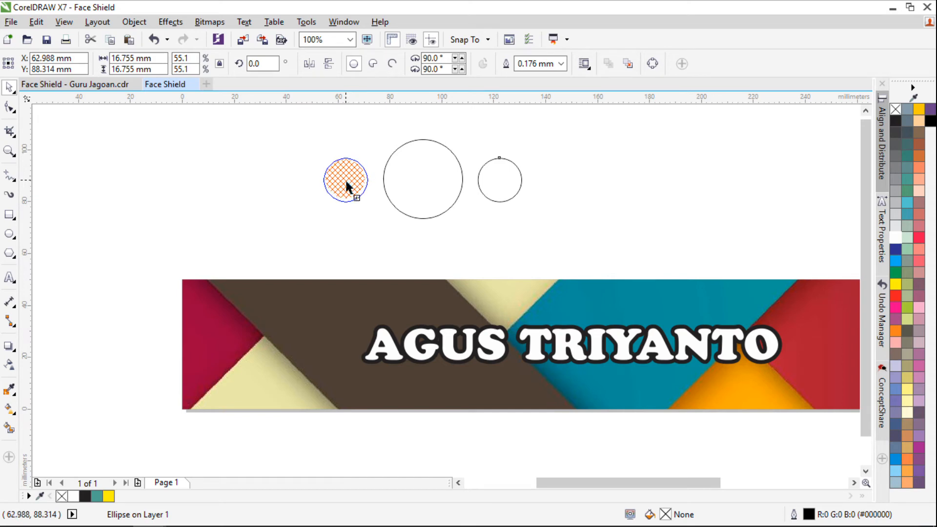
pyautogui.click(365, 135)
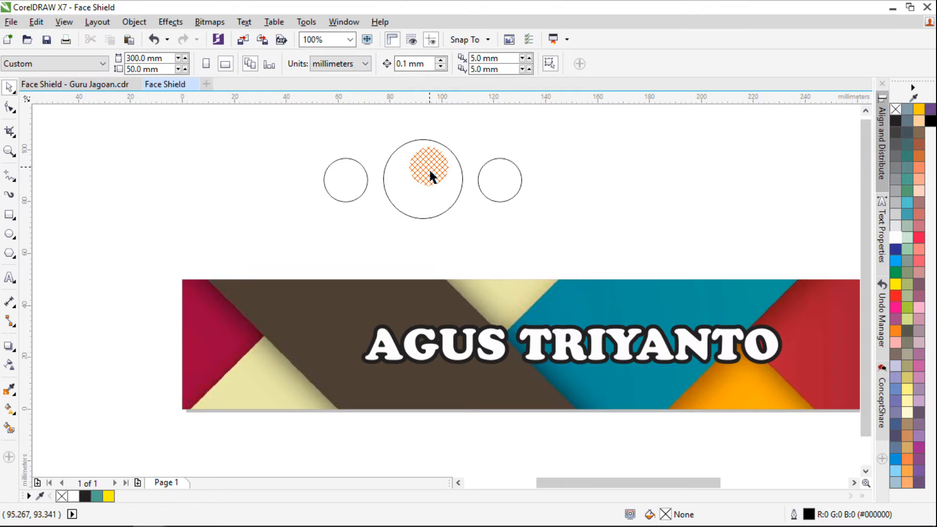
# Place the three circles, about 26 mm wide overall, above the first word of the name text and make them white without outline
pyautogui.moveTo(298, 115); pyautogui.dragTo(420, 320)
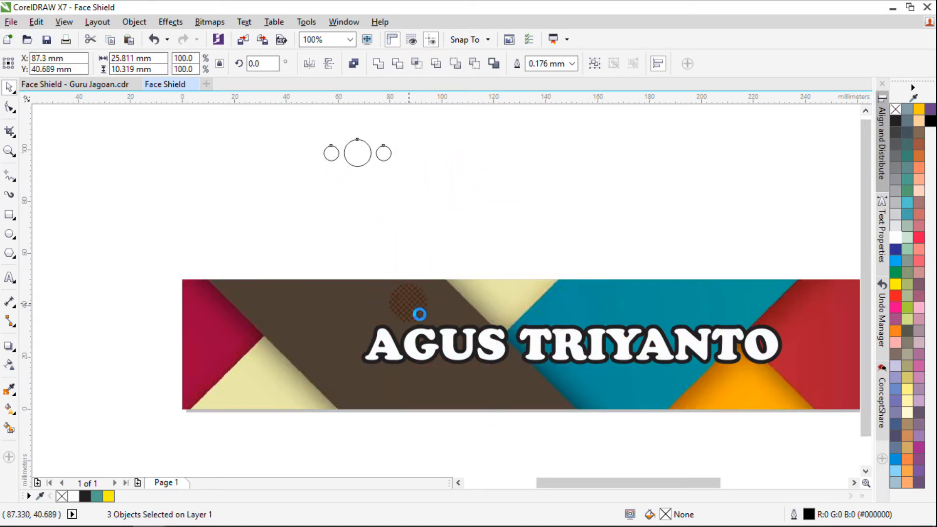
pyautogui.click(896, 237)
pyautogui.rightClick(895, 109)
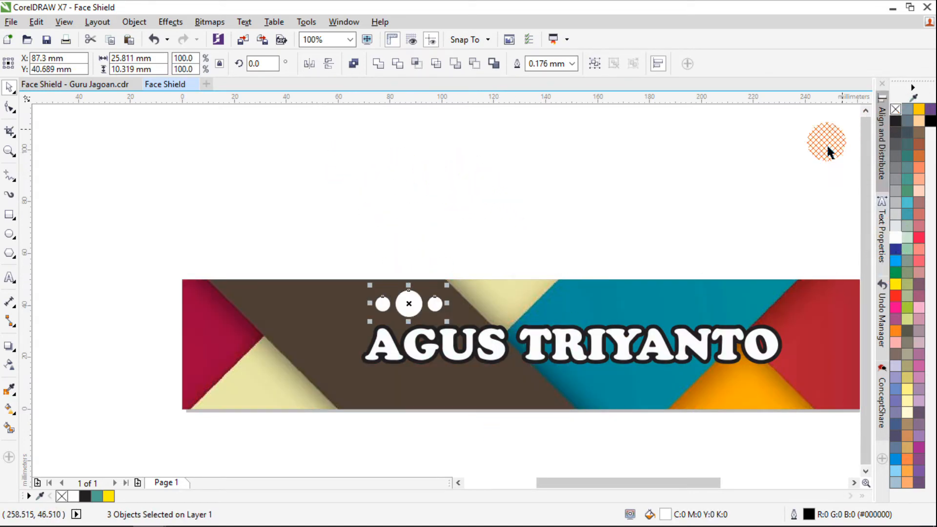
pyautogui.moveTo(522, 274); pyautogui.dragTo(406, 313)
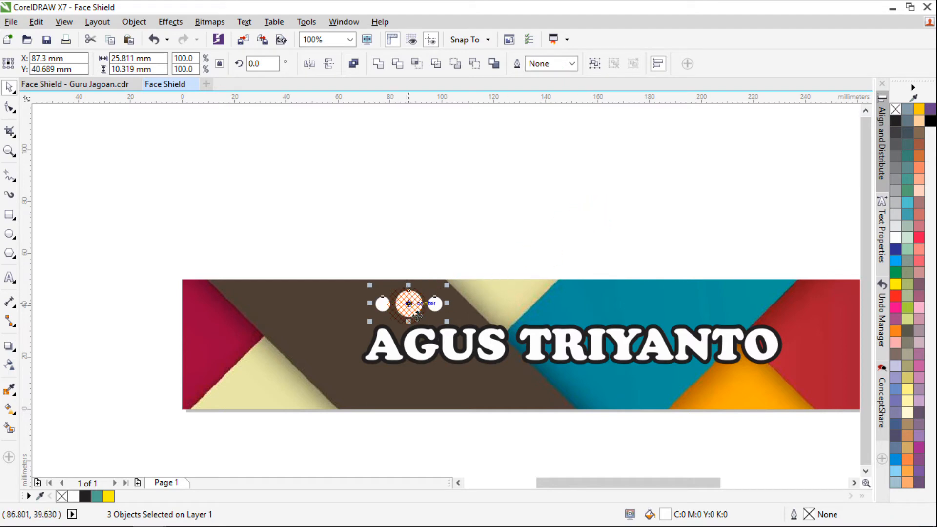
pyautogui.click(431, 228)
pyautogui.moveTo(408, 304); pyautogui.dragTo(424, 247)
pyautogui.hotkey('ctrl', 'z')
pyautogui.click(435, 303)
pyautogui.click(427, 241)
pyautogui.moveTo(383, 304); pyautogui.dragTo(331, 304)
pyautogui.hotkey('ctrl', 'z')
pyautogui.click(341, 250)
# Group the three white circles above the name text into one ornament
pyautogui.moveTo(393, 247); pyautogui.dragTo(483, 337)
pyautogui.moveTo(340, 239); pyautogui.dragTo(507, 336)
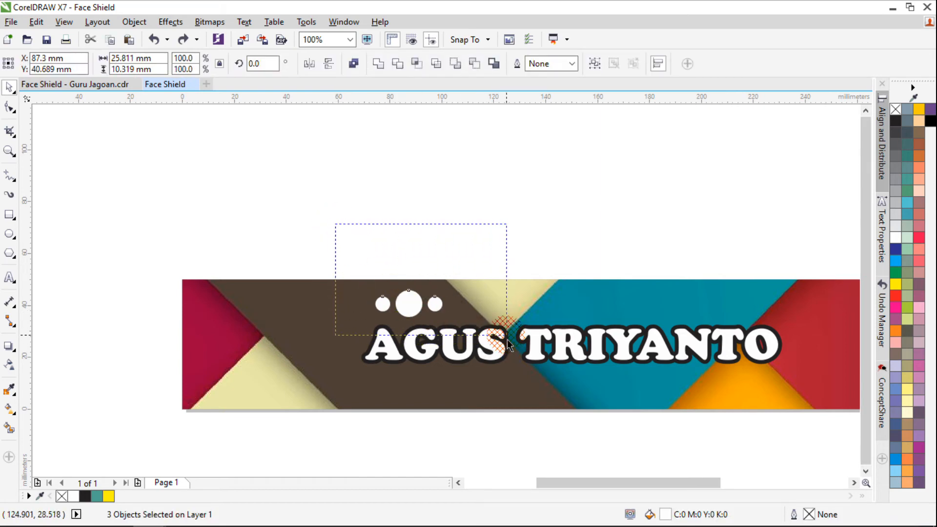
pyautogui.rightClick(411, 306)
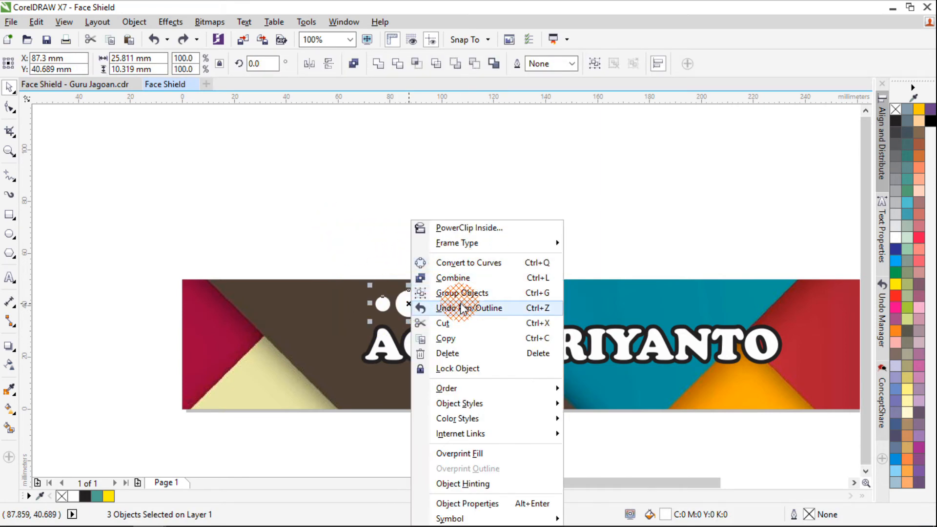
pyautogui.click(534, 292)
pyautogui.click(435, 236)
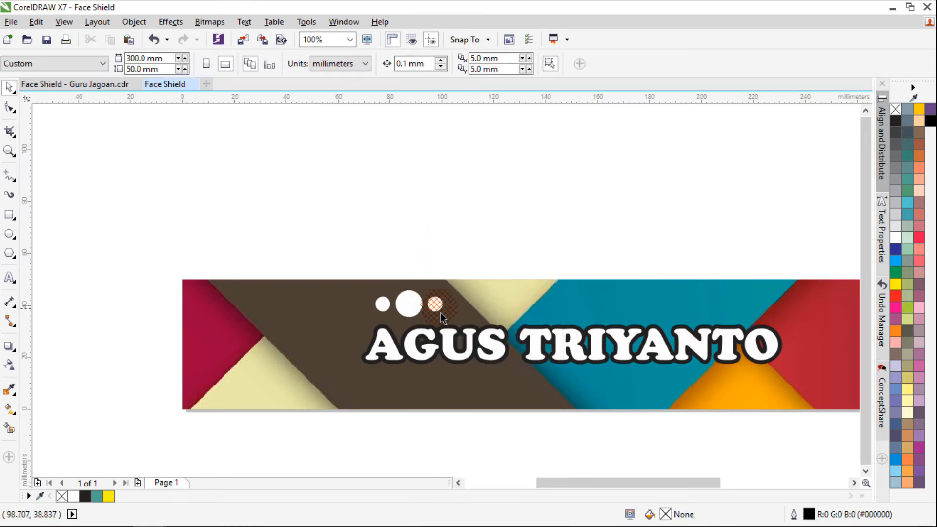
# Copy the dot ornament below the name text's middle and right end and above its second word, following the geometric sample label
pyautogui.moveTo(438, 309)
pyautogui.mouseDown()
pyautogui.moveTo(481, 409)
pyautogui.moveTo(502, 305)
pyautogui.moveTo(508, 320)
pyautogui.moveTo(398, 307)
pyautogui.moveTo(448, 307)
pyautogui.moveTo(428, 277)
pyautogui.moveTo(409, 306)
pyautogui.moveTo(420, 319)
pyautogui.moveTo(677, 362)
pyautogui.moveTo(781, 394)
pyautogui.moveTo(654, 312)
pyautogui.moveTo(736, 314)
pyautogui.moveTo(645, 313)
pyautogui.moveTo(436, 400)
pyautogui.moveTo(277, 264)
pyautogui.moveTo(33, 115)
pyautogui.moveTo(61, 95)
pyautogui.moveTo(275, 344)
pyautogui.mouseUp()
pyautogui.click(432, 252)
pyautogui.rightClick(781, 393)
pyautogui.scroll(-2, 293, 317)
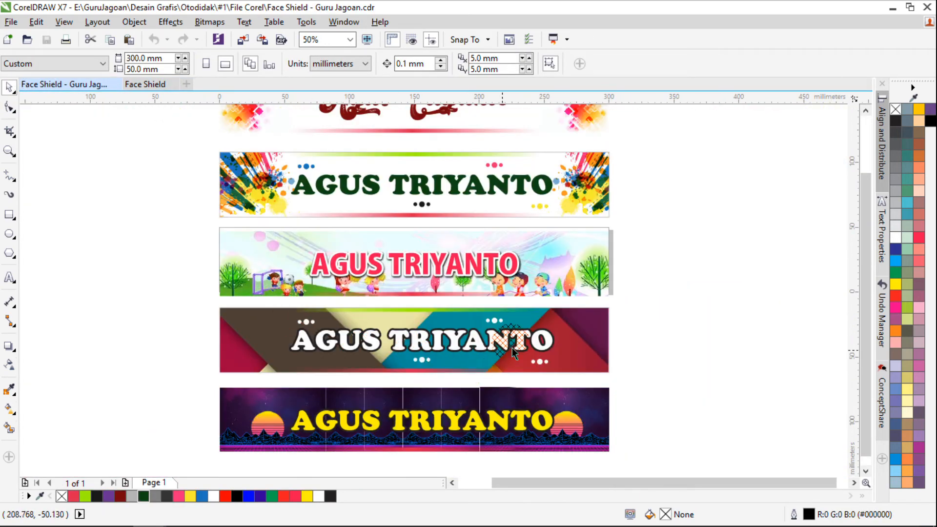
pyautogui.moveTo(143, 87); pyautogui.dragTo(558, 401)
pyautogui.moveTo(779, 404); pyautogui.dragTo(676, 171)
pyautogui.scroll(-2, 688, 222)
pyautogui.scroll(2, 699, 191)
pyautogui.click(675, 163)
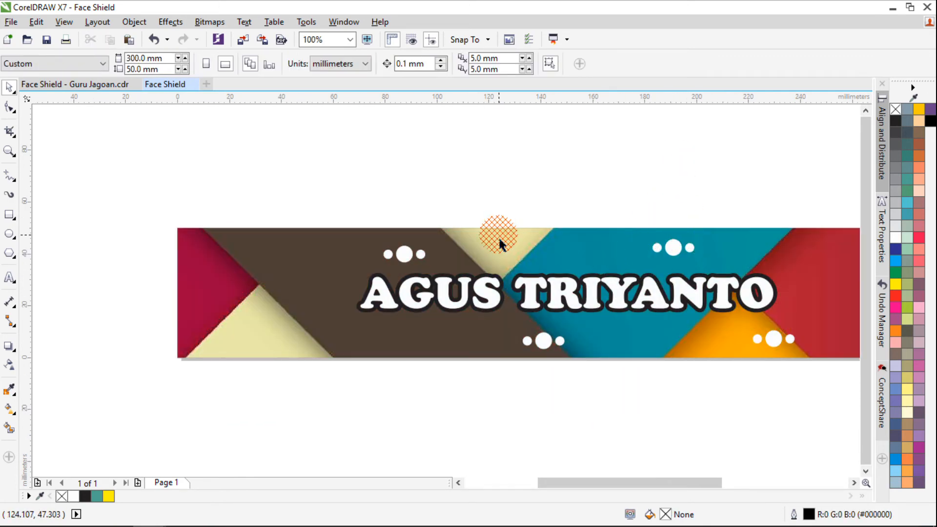
# Fit the new label in view and compare its dot ornaments with the samples in Face Shield - Guru Jagoan.cdr
pyautogui.press('F4')
pyautogui.click(91, 85)
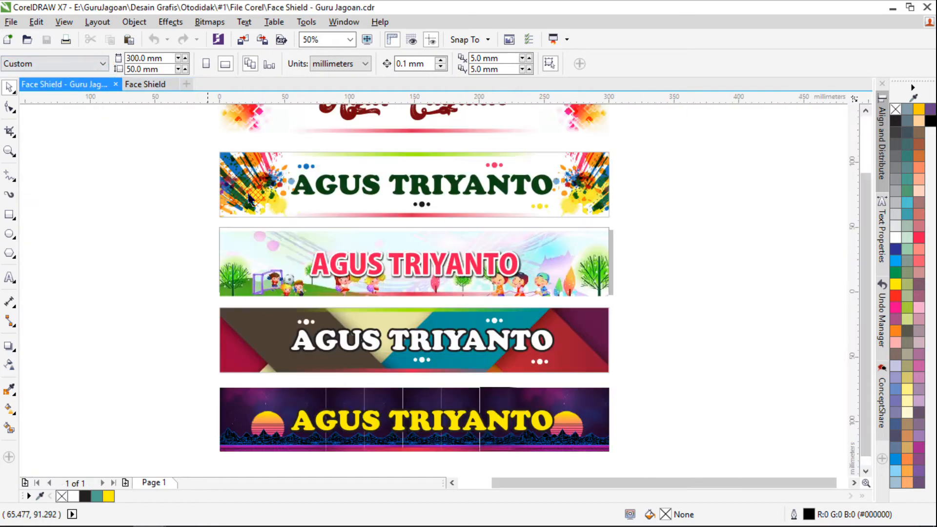
pyautogui.click(144, 87)
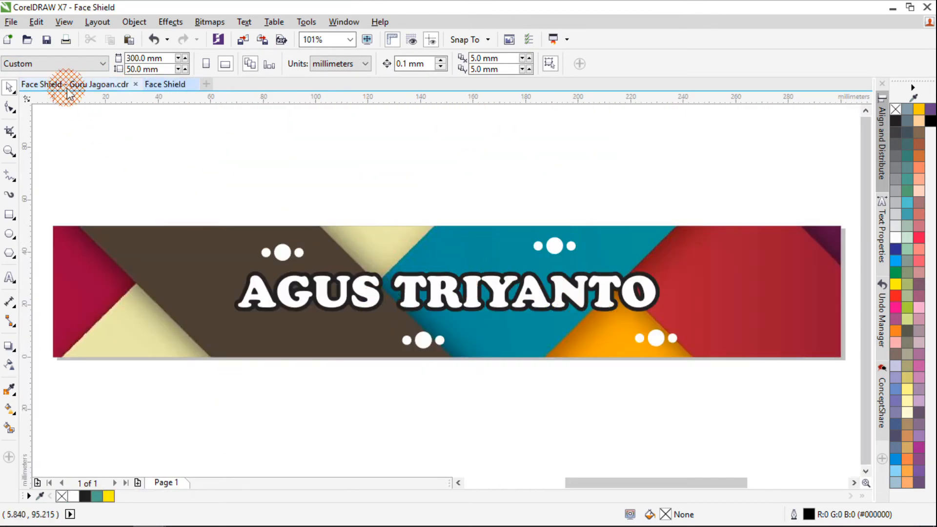
pyautogui.click(71, 85)
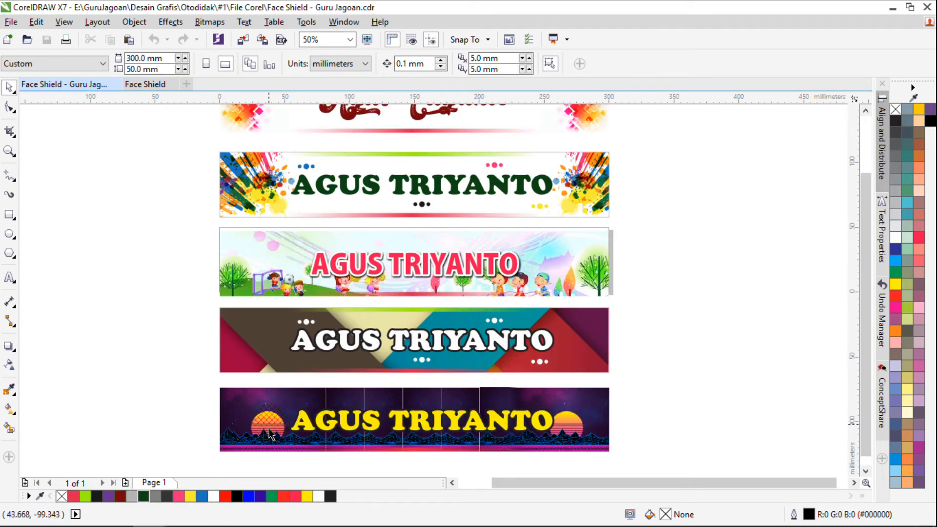
# Examine the sample labels, especially the purple sunset one with yellow text, and compare them again with the new label
pyautogui.scroll(-2, 308, 223)
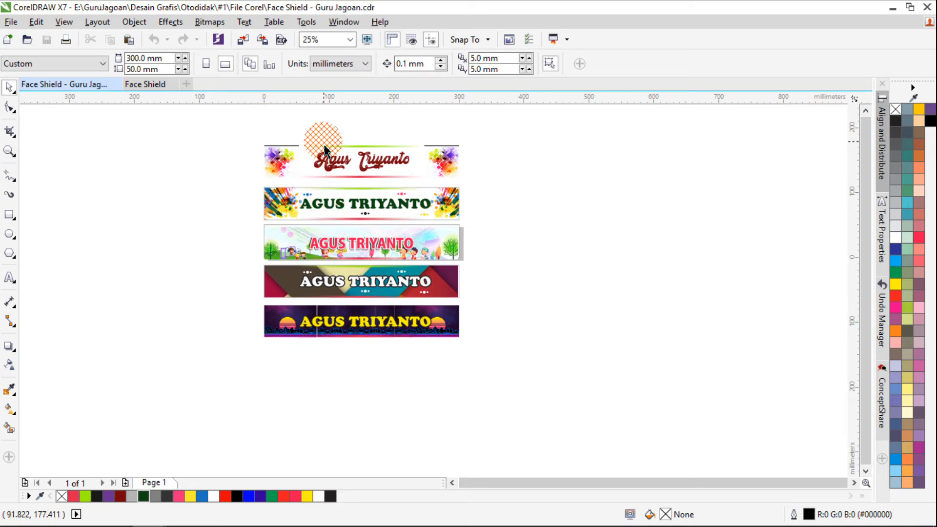
pyautogui.scroll(2, 355, 344)
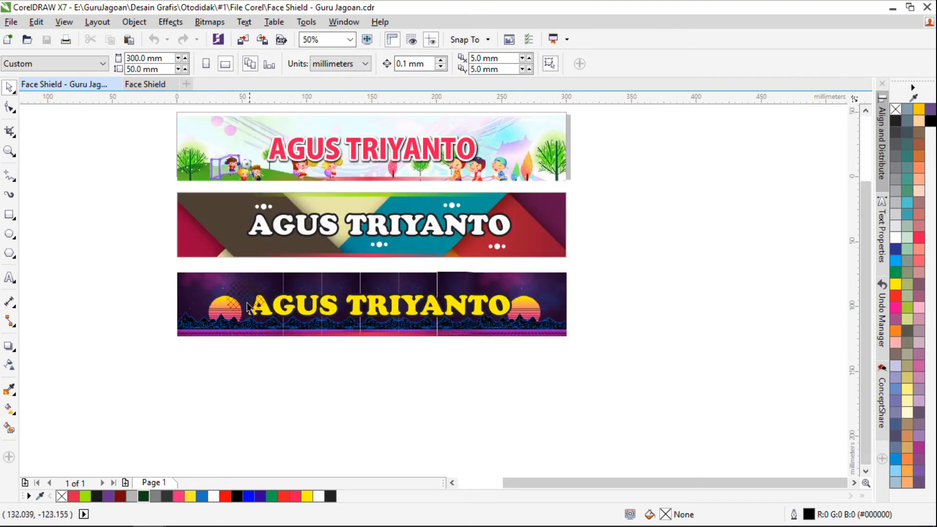
pyautogui.moveTo(172, 268); pyautogui.dragTo(595, 372)
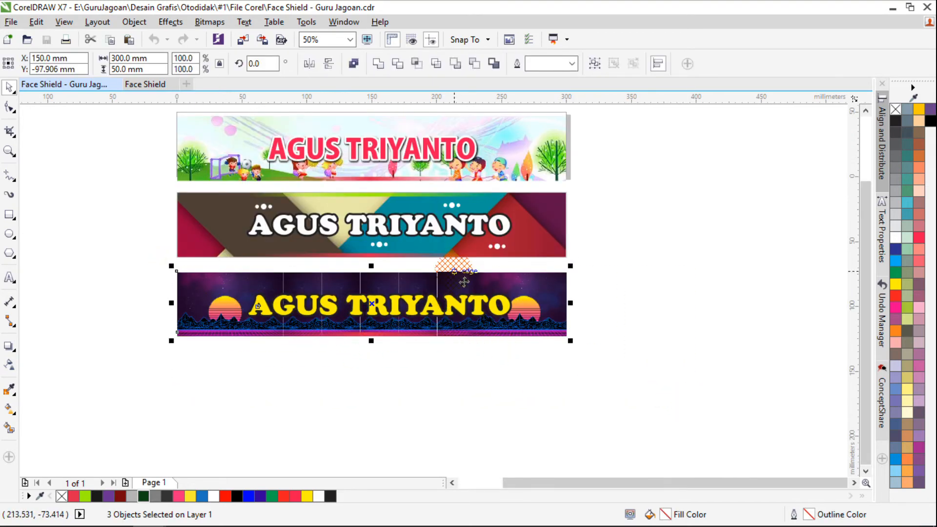
pyautogui.click(622, 362)
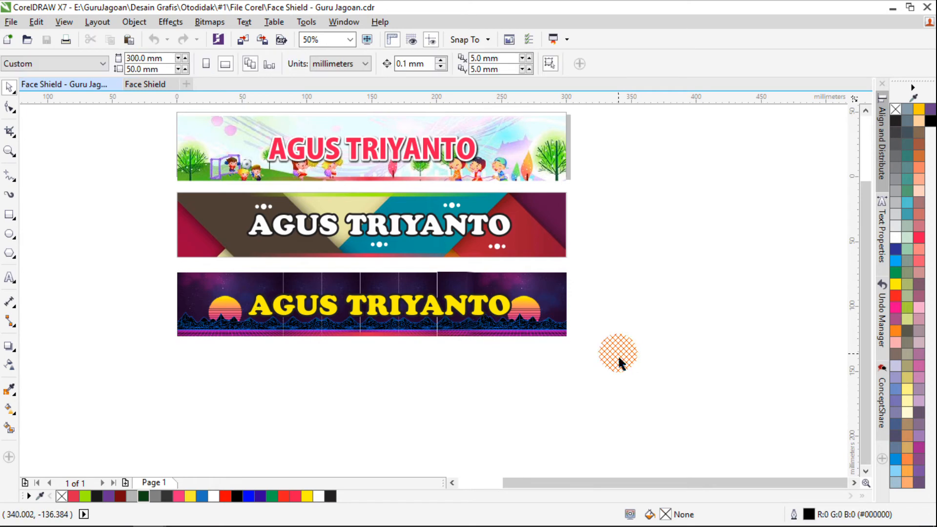
pyautogui.press('F4')
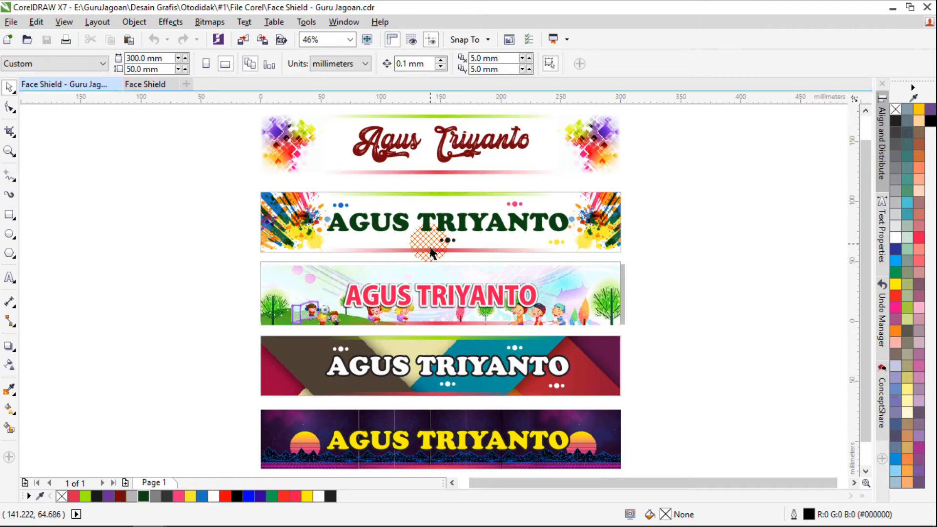
pyautogui.click(143, 85)
pyautogui.click(73, 84)
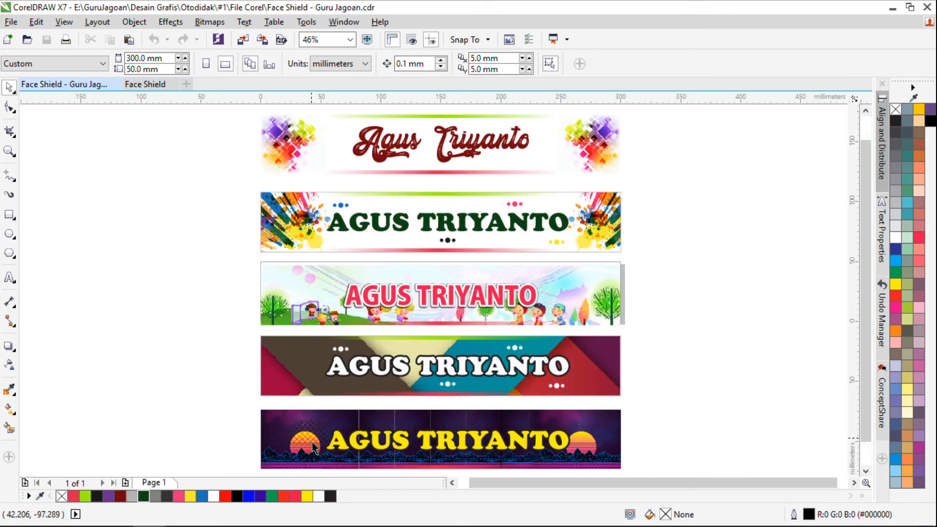
# Move the finished geometric label from the page to the empty area directly above it, aligned with the page
pyautogui.click(145, 86)
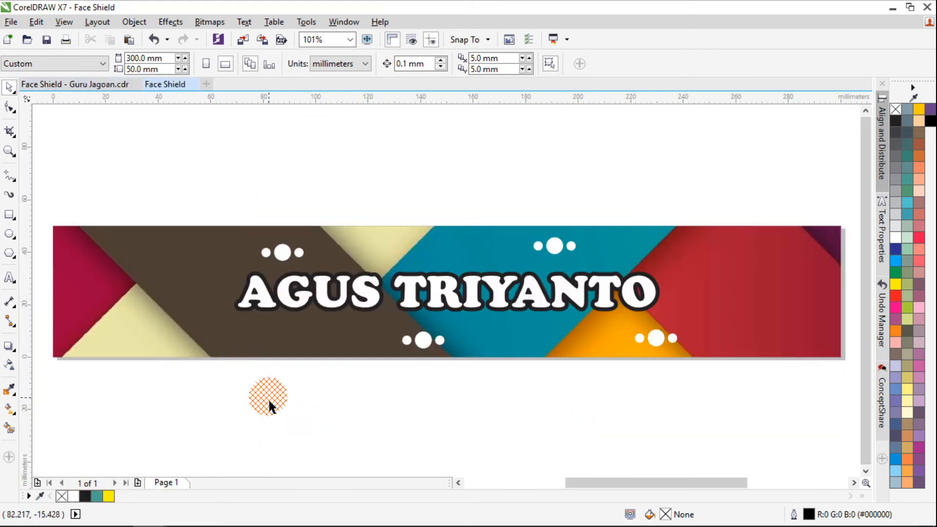
pyautogui.scroll(-2, 247, 296)
pyautogui.moveTo(109, 241); pyautogui.dragTo(654, 434)
pyautogui.moveTo(356, 322); pyautogui.dragTo(359, 249)
pyautogui.rightClick(360, 249)
pyautogui.moveTo(131, 253); pyautogui.dragTo(581, 344)
pyautogui.press('Delete')
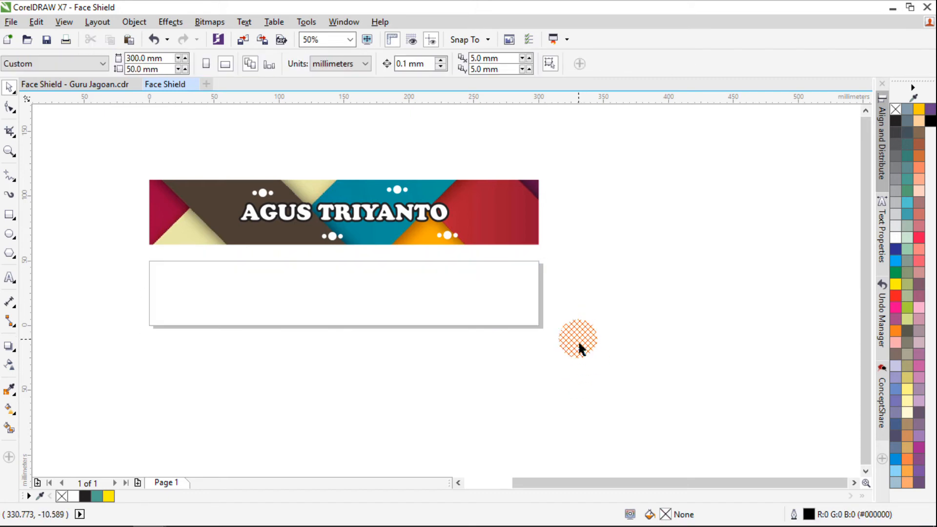
# Create a rectangle matching the full 300 × 50 mm page
pyautogui.click(9, 215)
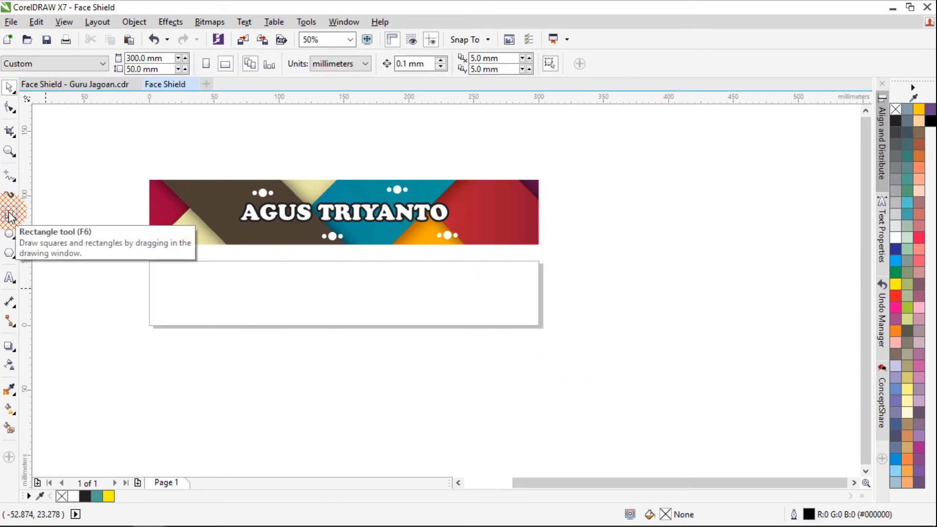
pyautogui.doubleClick(9, 216)
pyautogui.press('space')
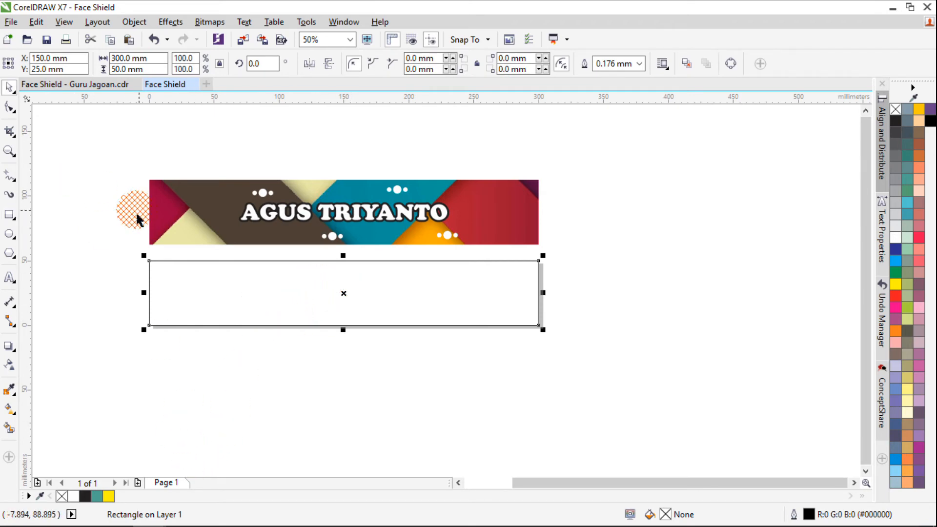
# Import Background 5.png at the page rectangle's upper left corner and scale it down to the rectangle's 50 mm height
pyautogui.click(11, 21)
pyautogui.click(68, 235)
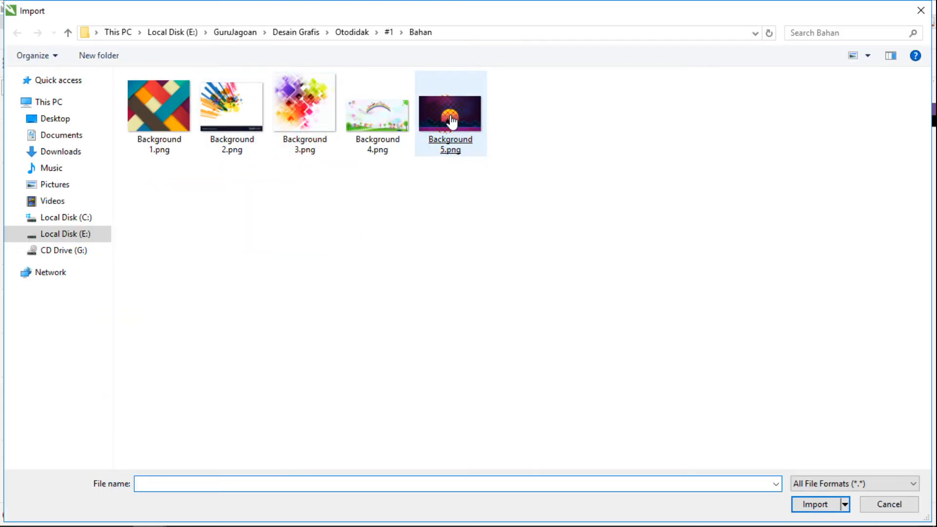
pyautogui.doubleClick(449, 141)
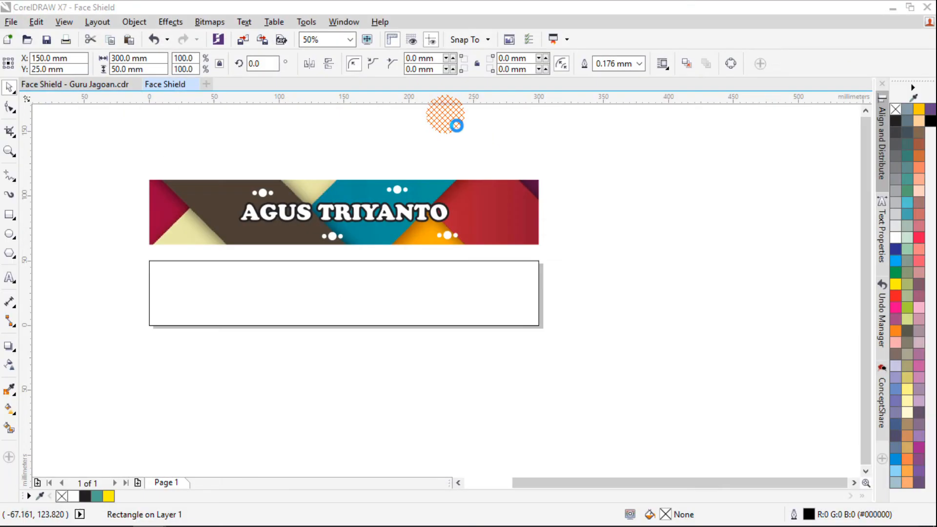
pyautogui.click(150, 261)
pyautogui.moveTo(410, 409); pyautogui.dragTo(283, 330)
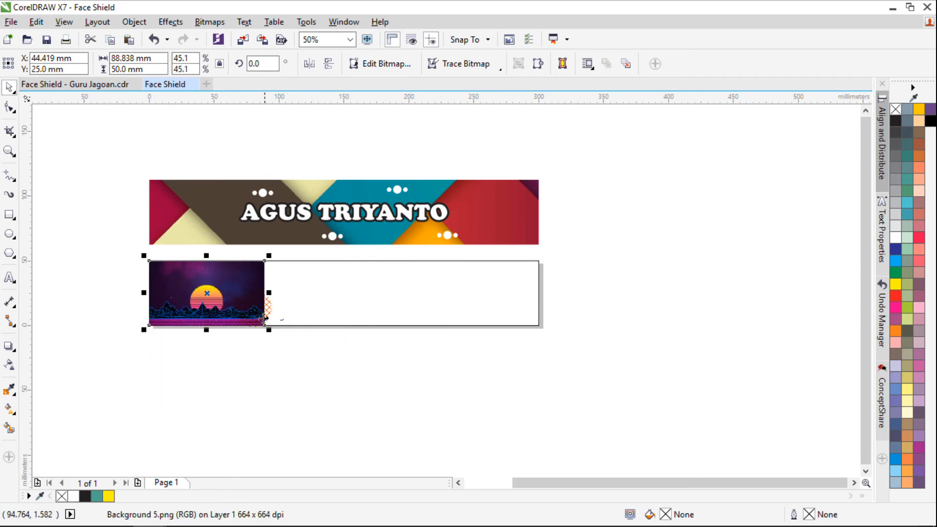
# Examine the background of the purple sunset sample in Face Shield - Guru Jagoan.cdr and return to the Face Shield document
pyautogui.click(71, 87)
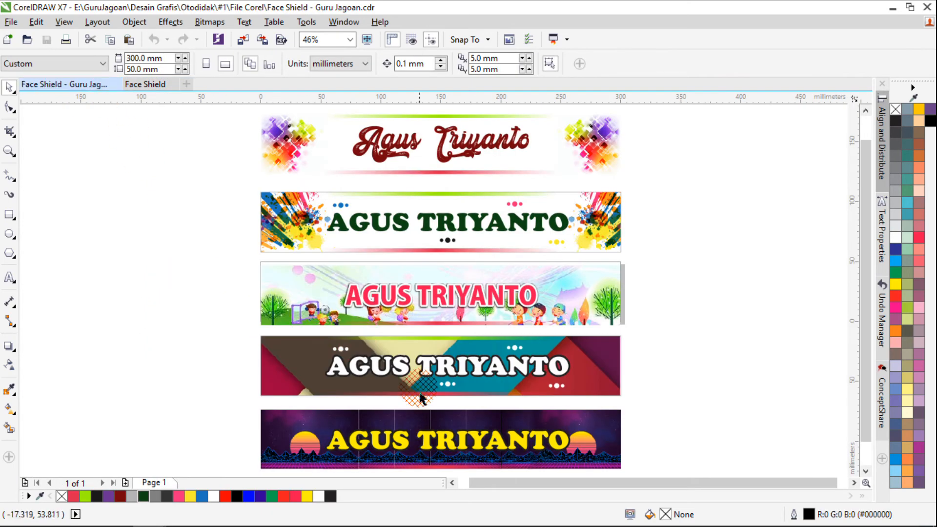
pyautogui.scroll(-2, 359, 429)
pyautogui.scroll(5, 335, 419)
pyautogui.scroll(-2, 301, 410)
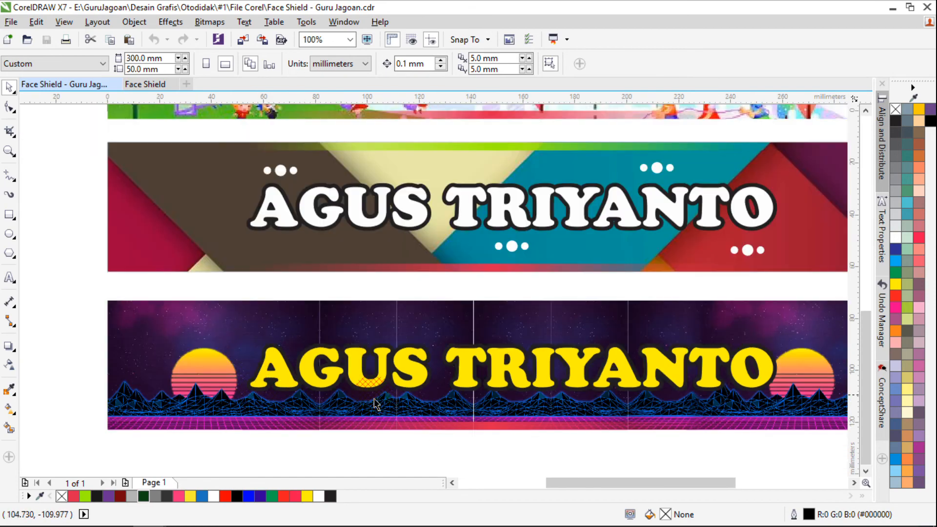
pyautogui.scroll(-1, 525, 403)
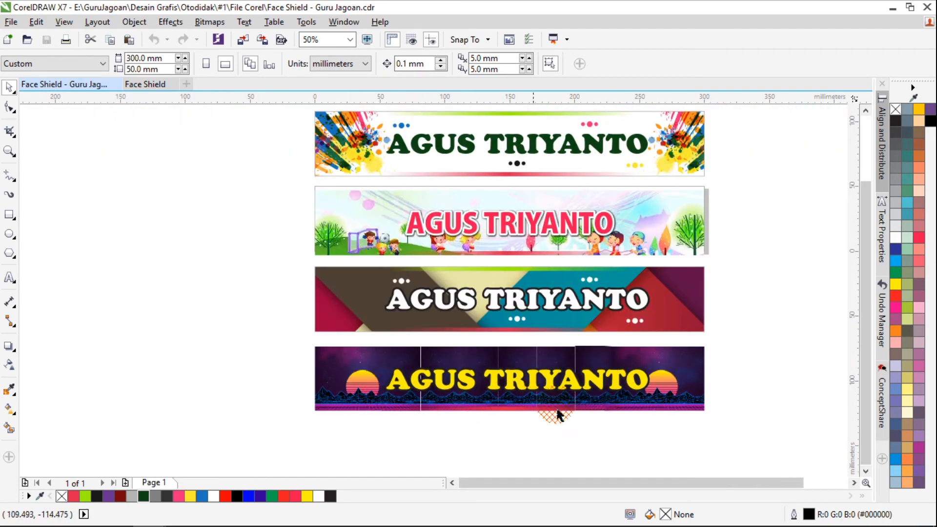
pyautogui.click(153, 84)
# Shift the sunset image so it overlaps the page rectangle's lower edge and PowerClip it inside that rectangle
pyautogui.click(82, 255)
pyautogui.moveTo(232, 304); pyautogui.dragTo(218, 331)
pyautogui.hotkey('ctrl', 'z')
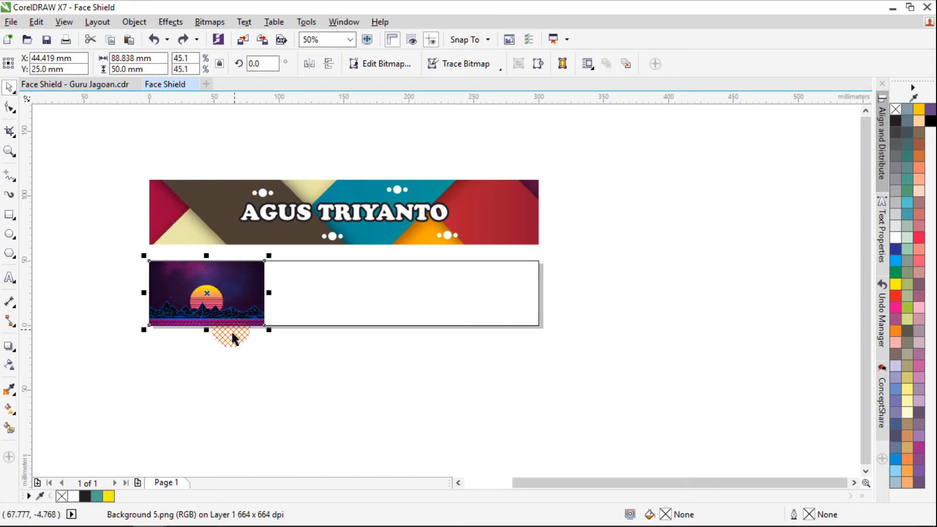
pyautogui.moveTo(225, 324); pyautogui.dragTo(243, 378)
pyautogui.rightClick(232, 355)
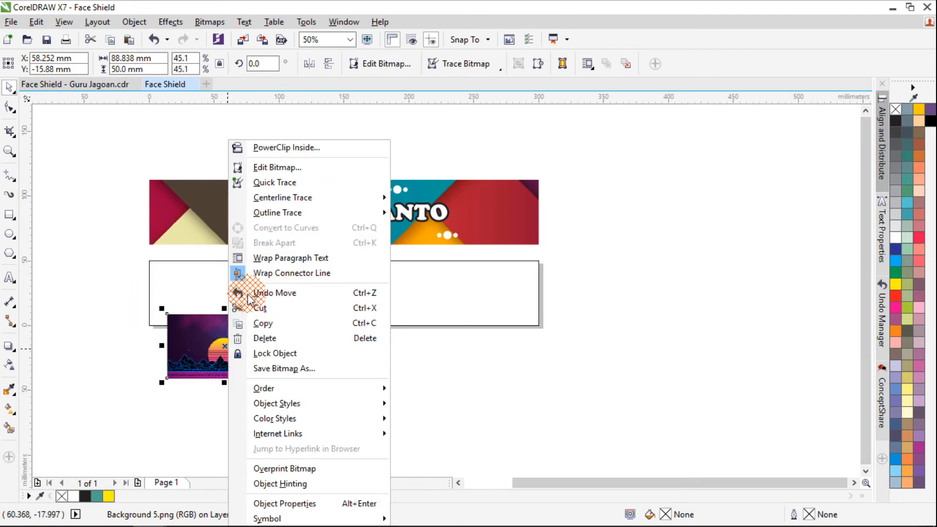
pyautogui.click(263, 148)
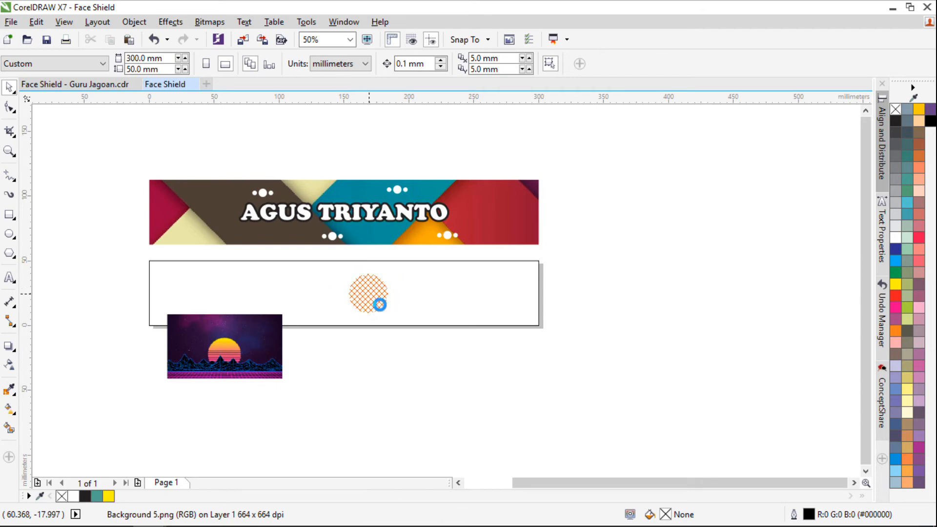
pyautogui.click(379, 304)
# Edit the PowerClip contents and align the sunset image with the left end of the page rectangle
pyautogui.doubleClick(276, 316)
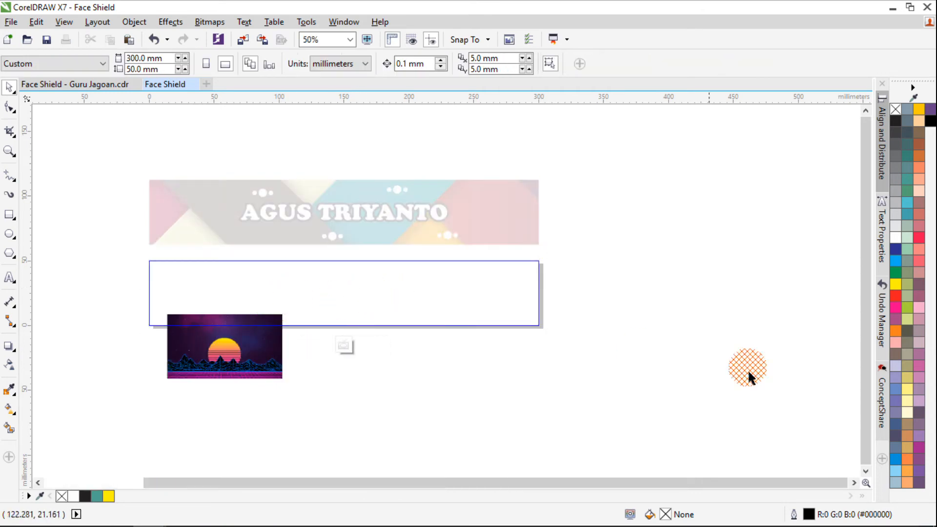
pyautogui.keyDown('ctrl'); pyautogui.click(633, 293); pyautogui.keyUp('ctrl')
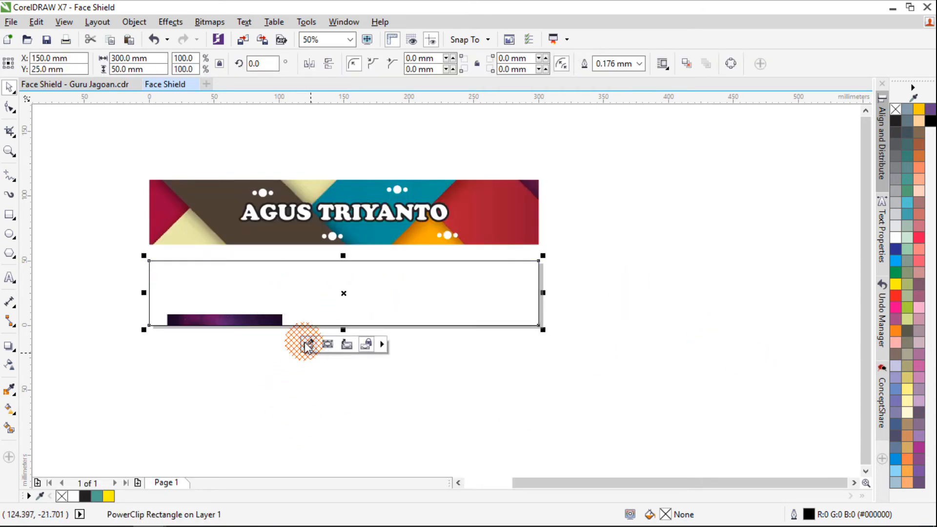
pyautogui.click(284, 395)
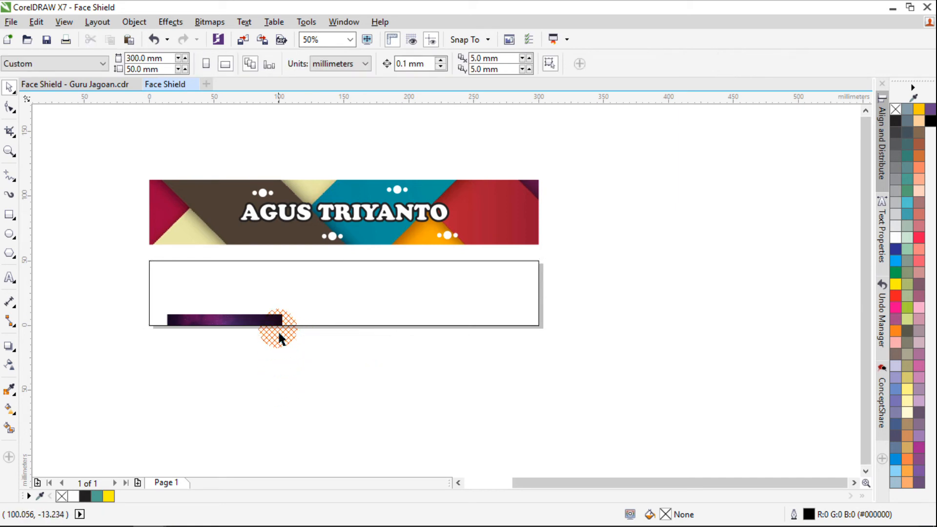
pyautogui.click(294, 295)
pyautogui.moveTo(269, 350); pyautogui.dragTo(281, 294)
pyautogui.hotkey('ctrl', 'z')
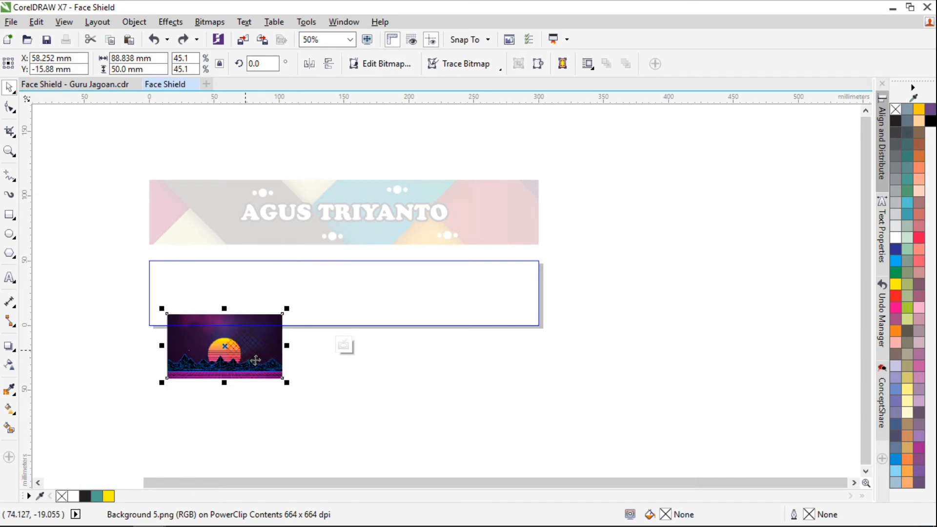
pyautogui.moveTo(166, 376); pyautogui.dragTo(159, 334)
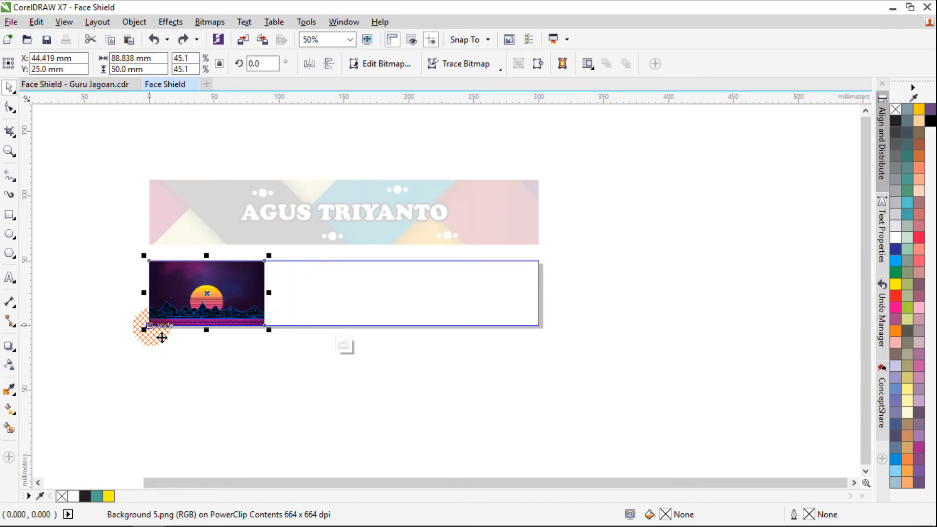
# Copy the sunset image horizontally to the right end of the page rectangle and finish editing the PowerClip
pyautogui.moveTo(222, 299)
pyautogui.mouseDown()
pyautogui.moveTo(160, 306)
pyautogui.moveTo(336, 315)
pyautogui.mouseUp()
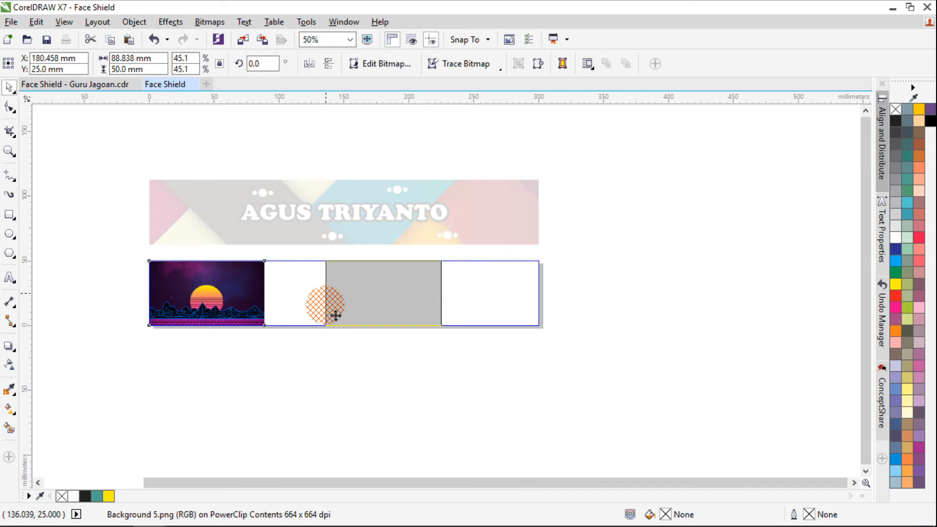
pyautogui.moveTo(336, 316); pyautogui.dragTo(336, 316)
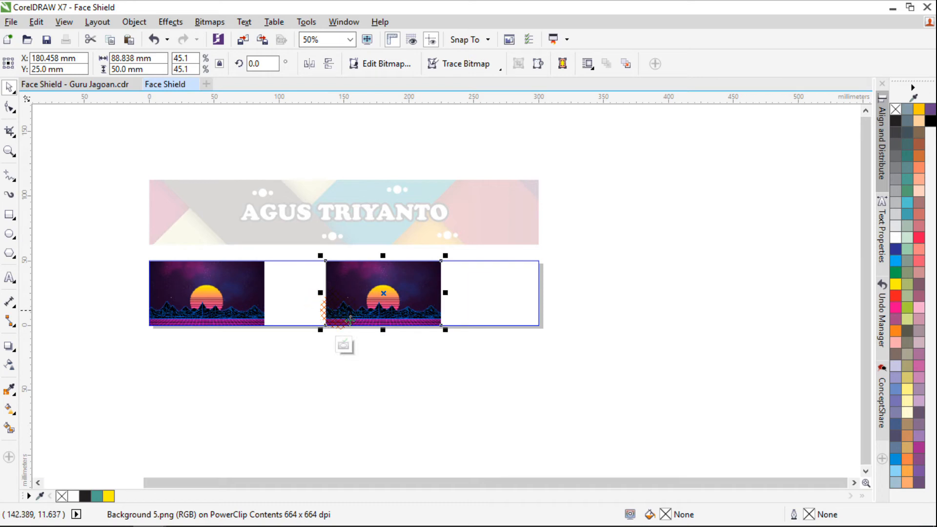
pyautogui.moveTo(451, 295); pyautogui.dragTo(550, 295)
pyautogui.click(495, 391)
pyautogui.click(333, 343)
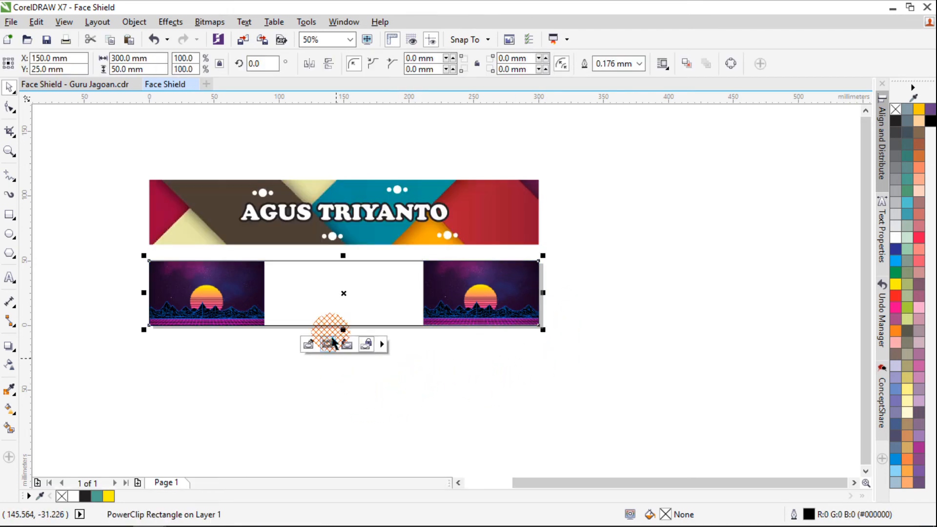
# Check the purple sample, reopen the PowerClip contents, and draw a rectangle about 51 × 74 mm over the left image's area beside the sun
pyautogui.click(75, 89)
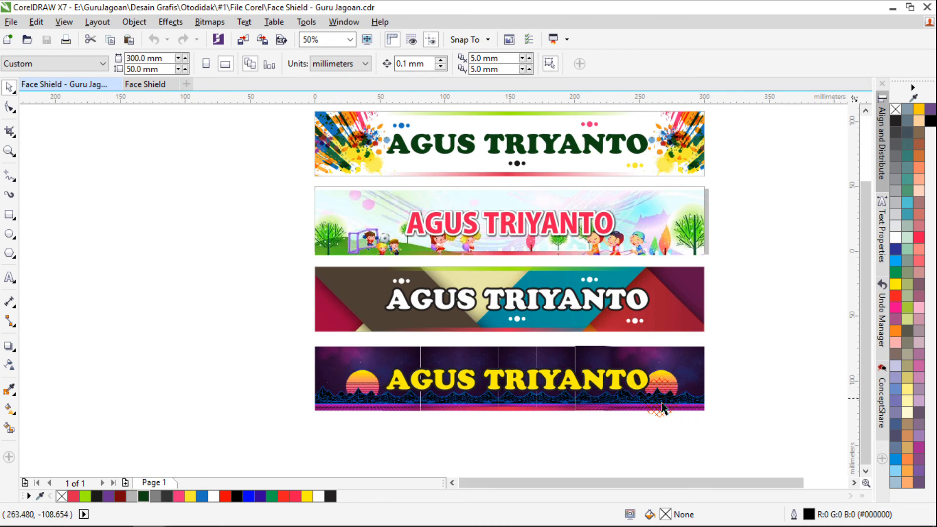
pyautogui.click(146, 85)
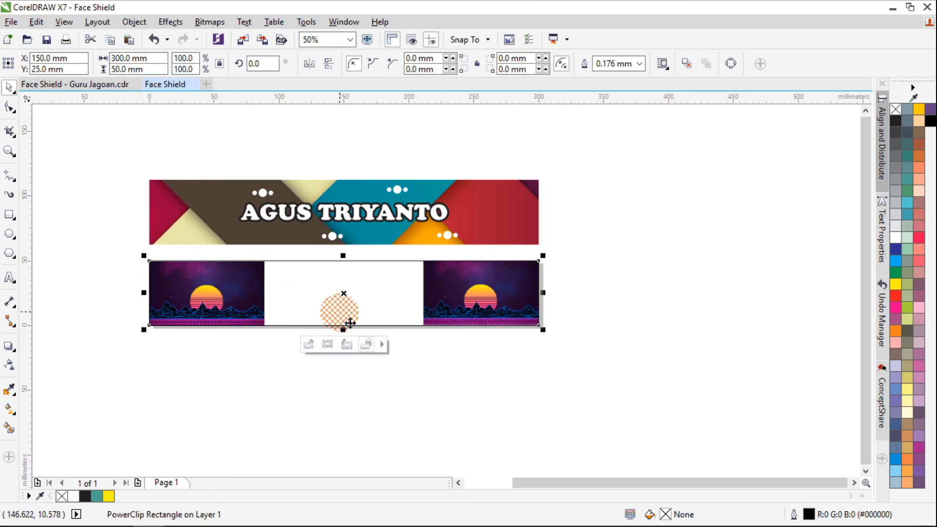
pyautogui.click(308, 345)
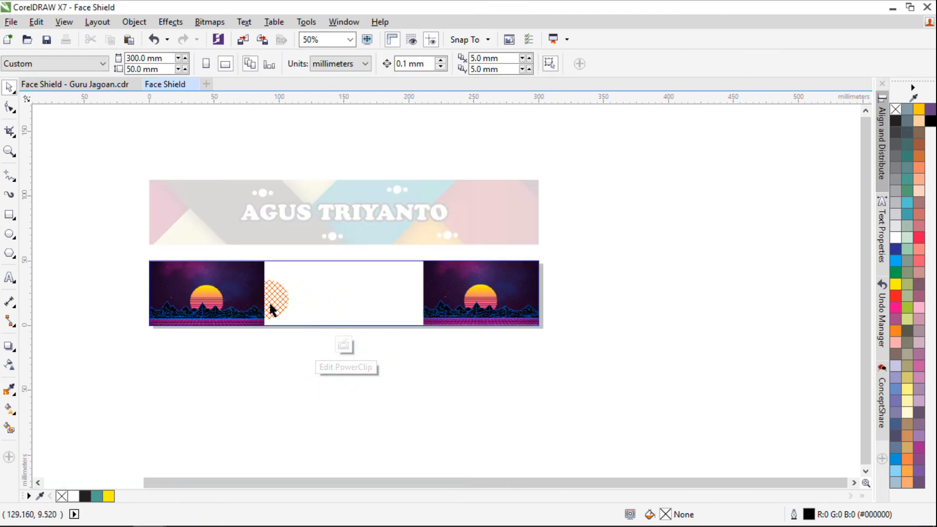
pyautogui.scroll(1, 268, 303)
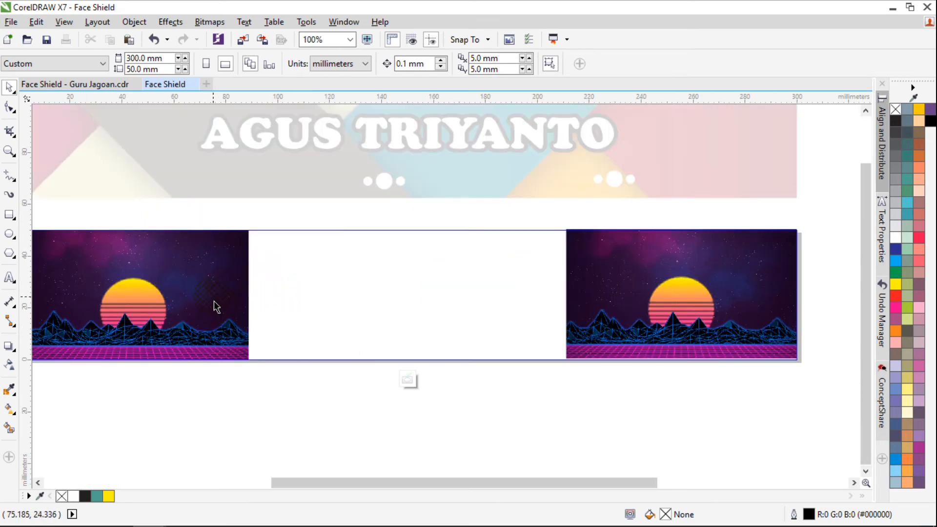
pyautogui.click(10, 217)
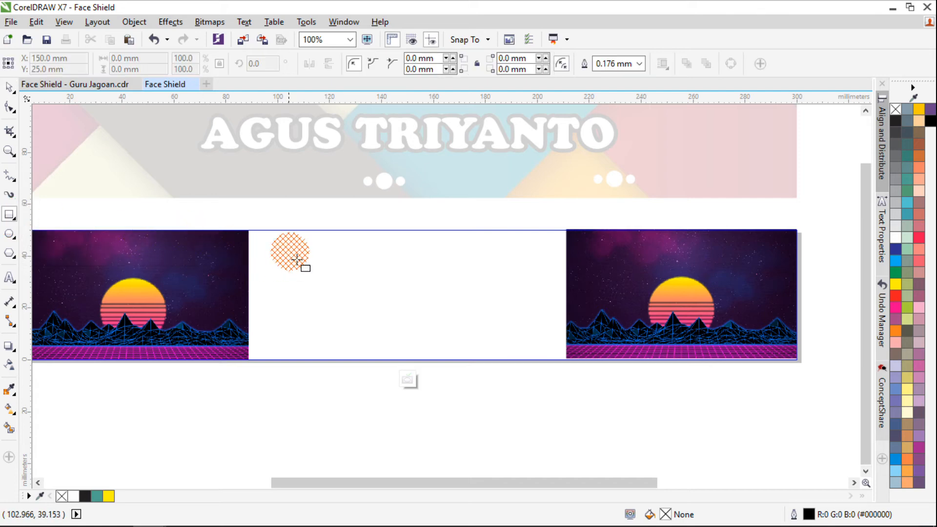
pyautogui.moveTo(305, 191); pyautogui.dragTo(178, 390)
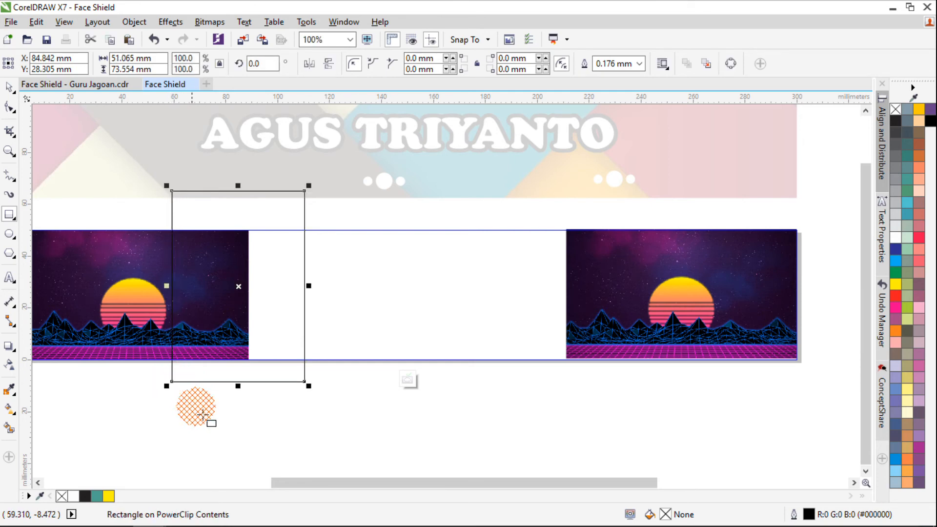
pyautogui.click(8, 89)
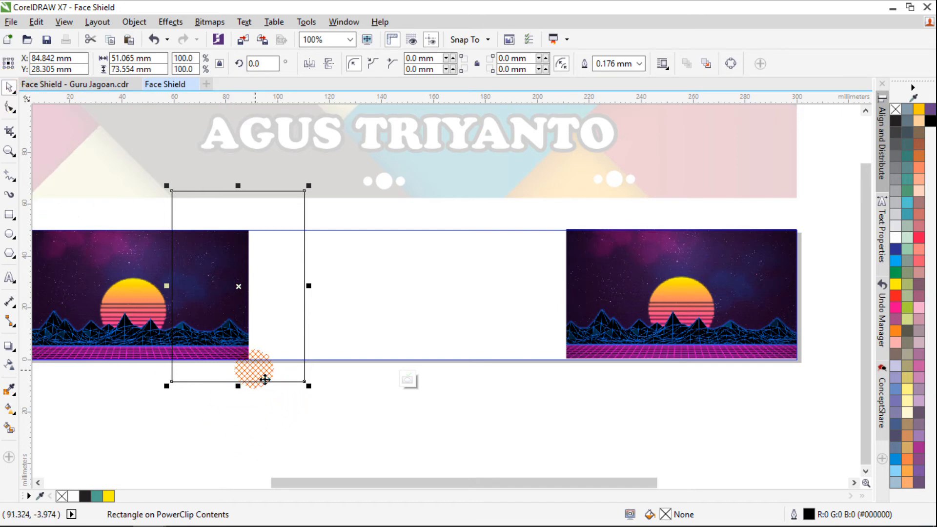
# Intersect the left sunset image with the drawn rectangle to make a sunless strip, and delete the rectangle
pyautogui.hscroll(-3, 107, 326)
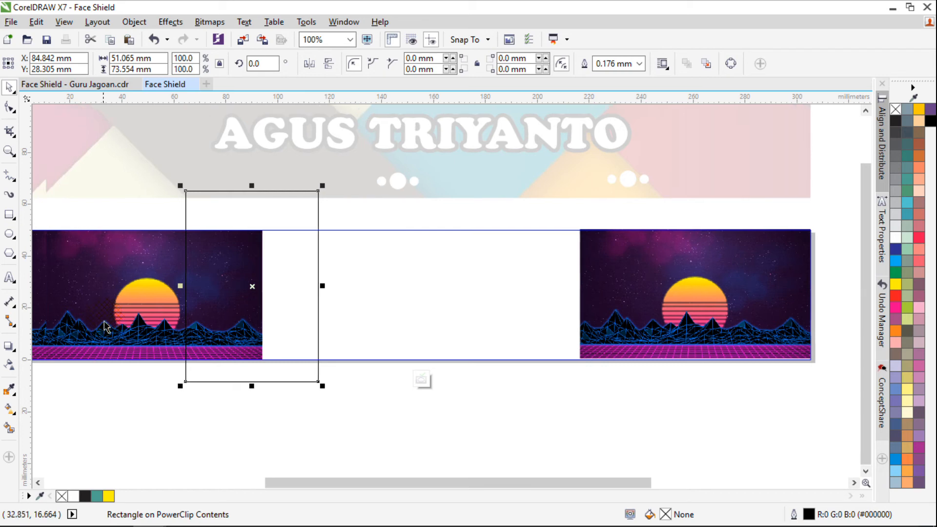
pyautogui.hscroll(-2, 142, 327)
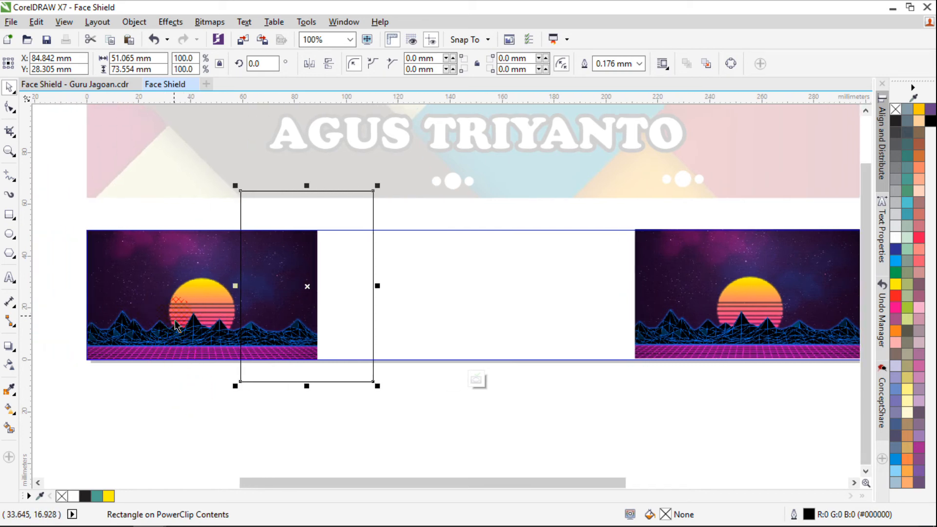
pyautogui.click(245, 423)
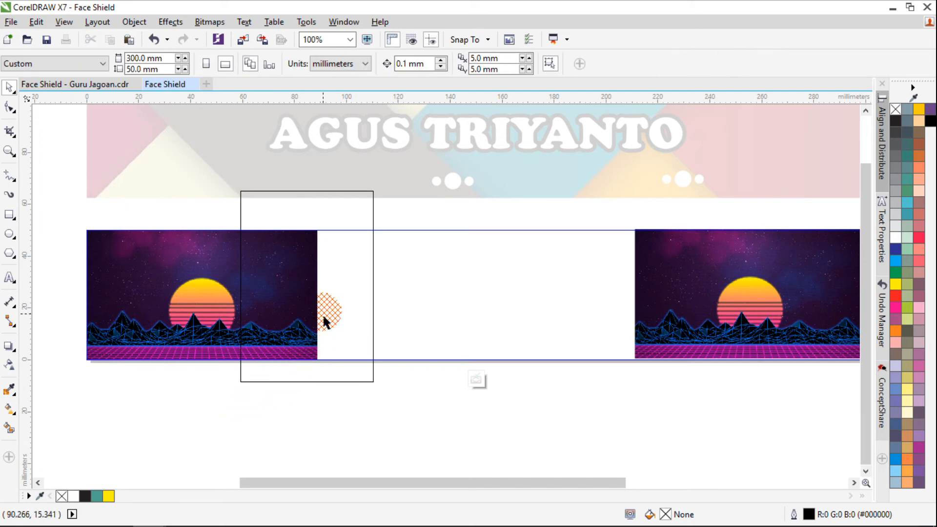
pyautogui.click(349, 278)
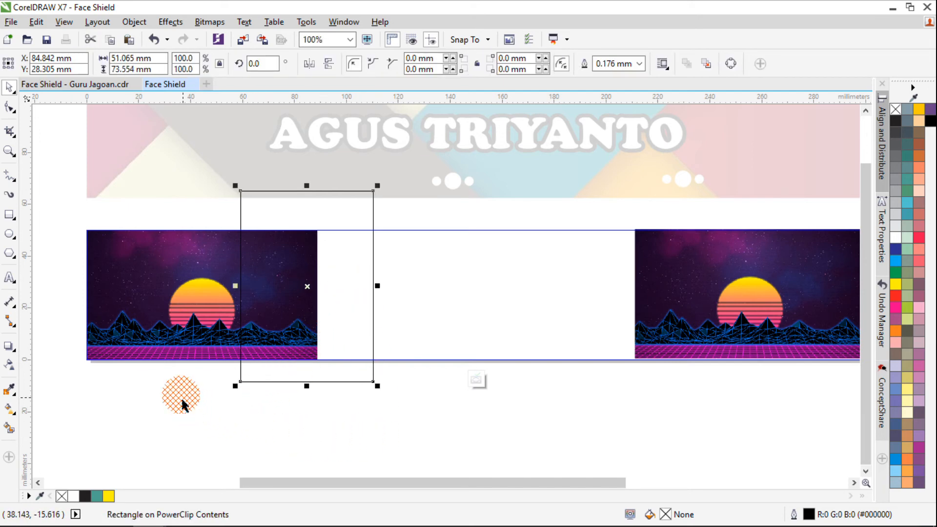
pyautogui.keyDown('shift'); pyautogui.click(190, 312); pyautogui.keyUp('shift')
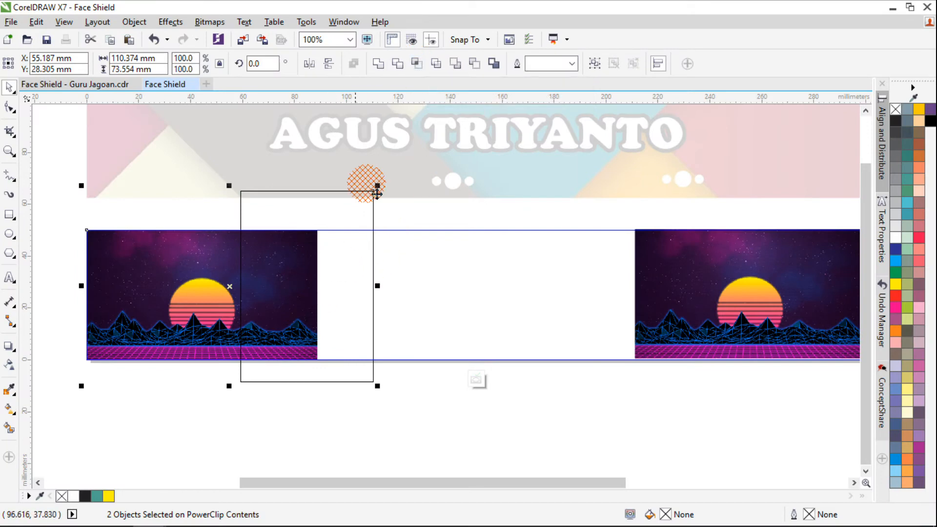
pyautogui.click(416, 66)
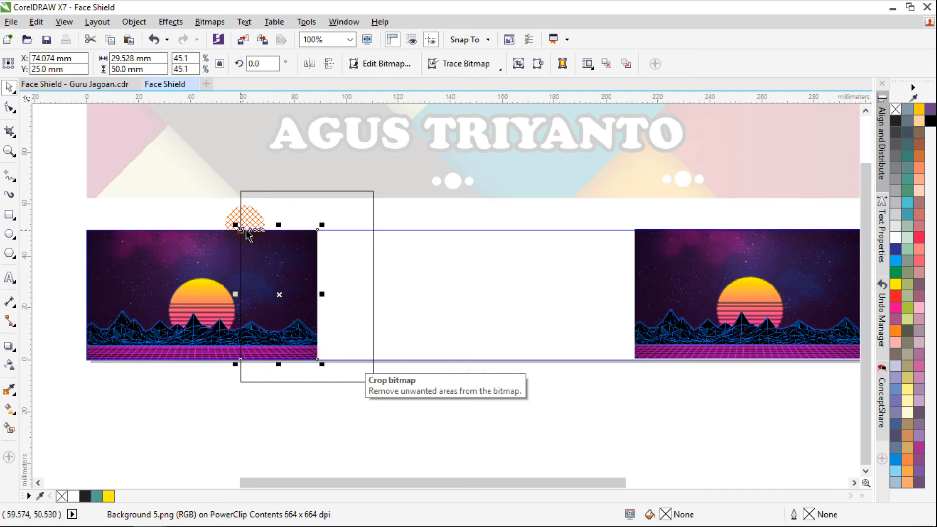
pyautogui.click(276, 428)
pyautogui.click(372, 299)
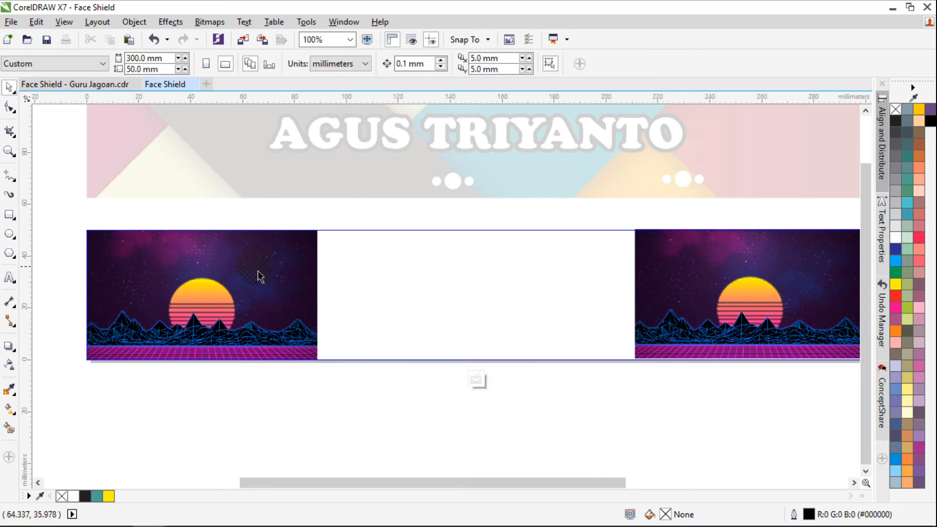
# Place the sunless strip flush against the right edge of the left sunset image and mirror it horizontally
pyautogui.click(279, 284)
pyautogui.moveTo(286, 288); pyautogui.dragTo(392, 291)
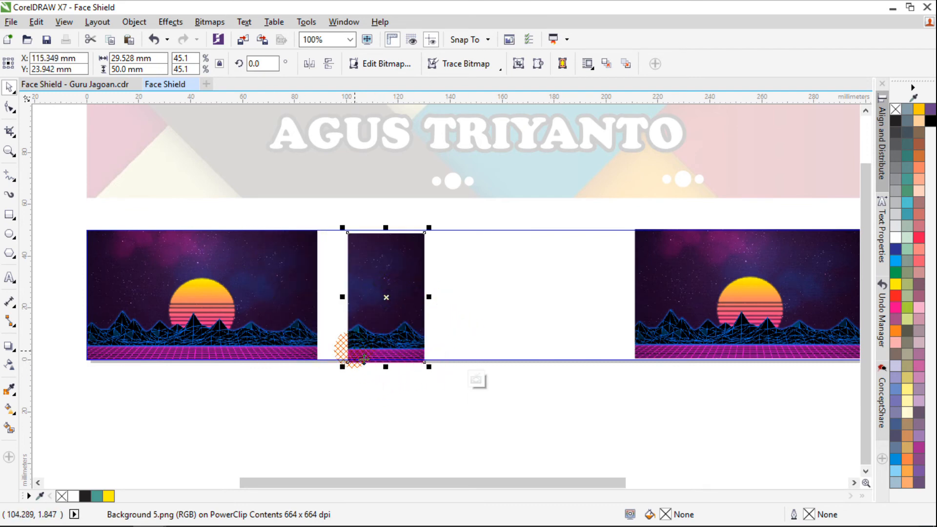
pyautogui.moveTo(352, 339); pyautogui.dragTo(327, 341)
pyautogui.hotkey('ctrl', 'z')
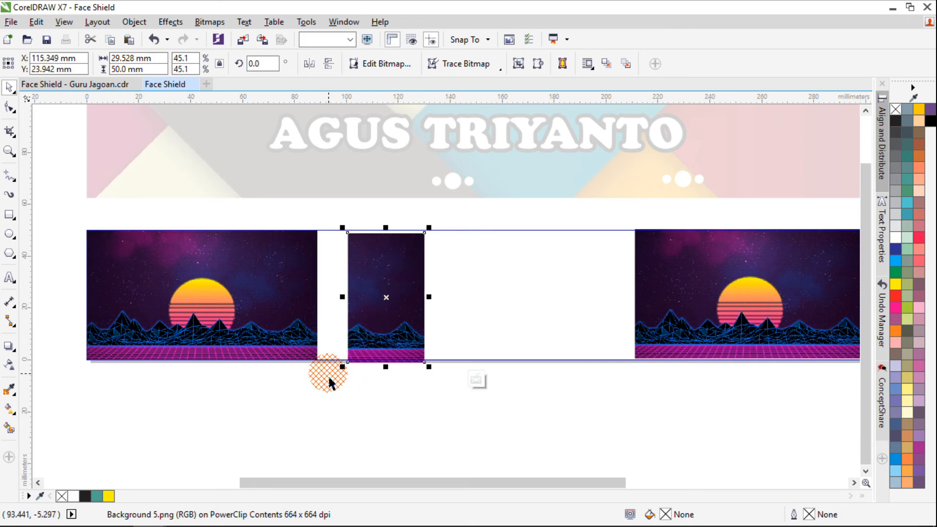
pyautogui.moveTo(342, 230); pyautogui.dragTo(313, 226)
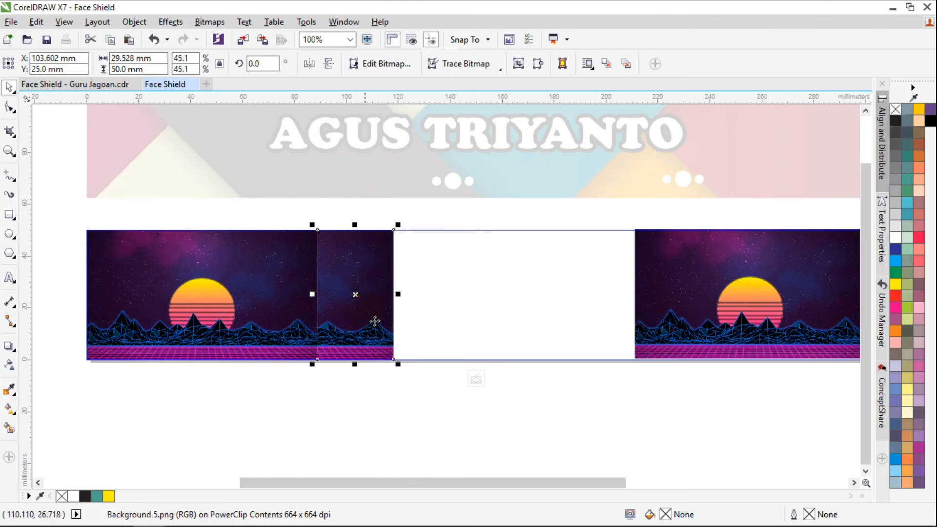
pyautogui.click(309, 64)
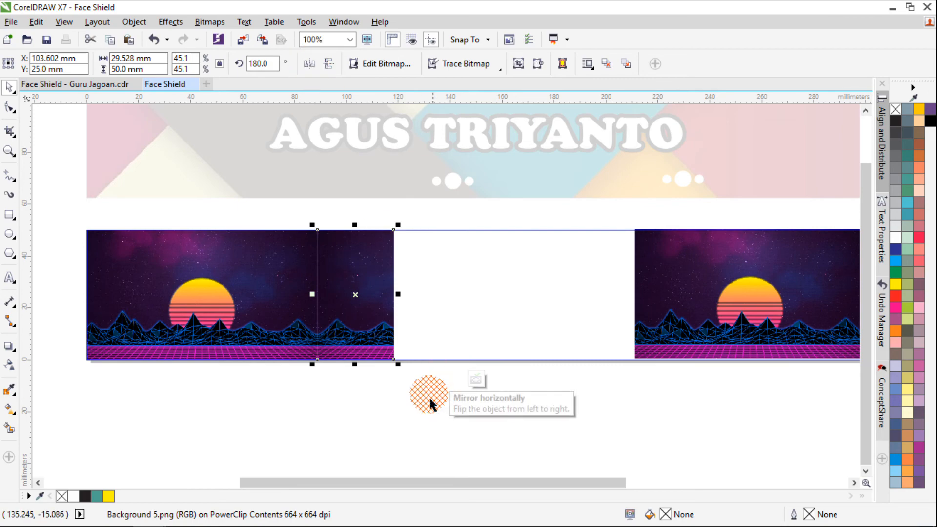
pyautogui.scroll(3, 325, 340)
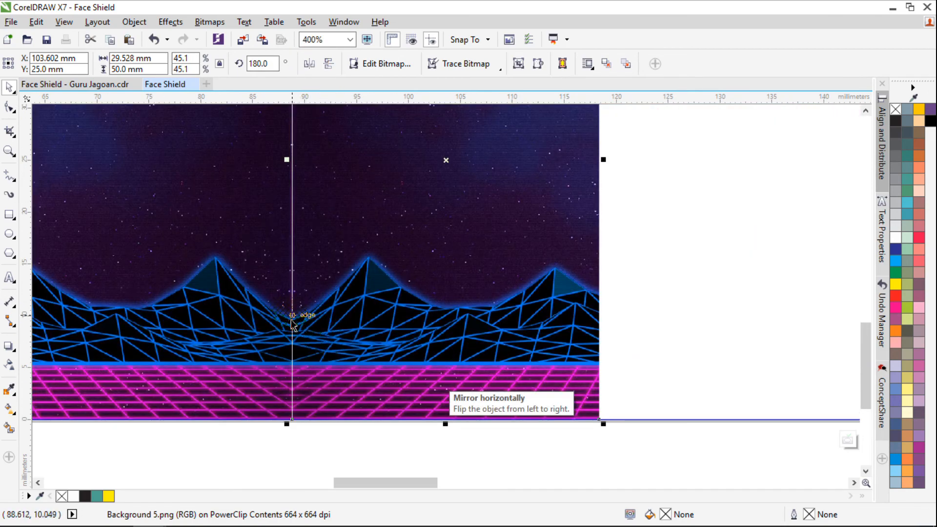
pyautogui.scroll(2, 305, 325)
pyautogui.scroll(-2, 298, 326)
pyautogui.scroll(2, 299, 326)
pyautogui.scroll(-4, 299, 326)
pyautogui.scroll(-1, 303, 353)
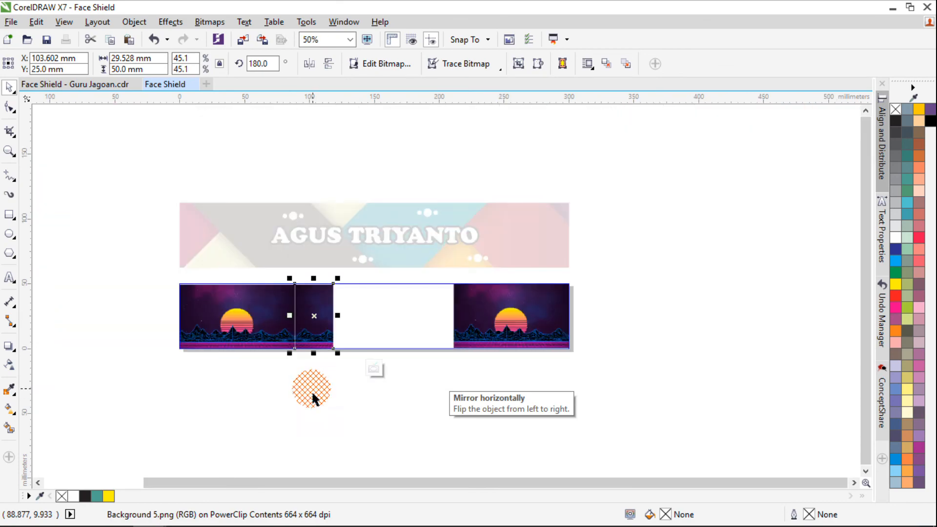
# Copy the sunless strip to directly beside its right edge and mirror the copy horizontally
pyautogui.click(312, 392)
pyautogui.scroll(1, 297, 341)
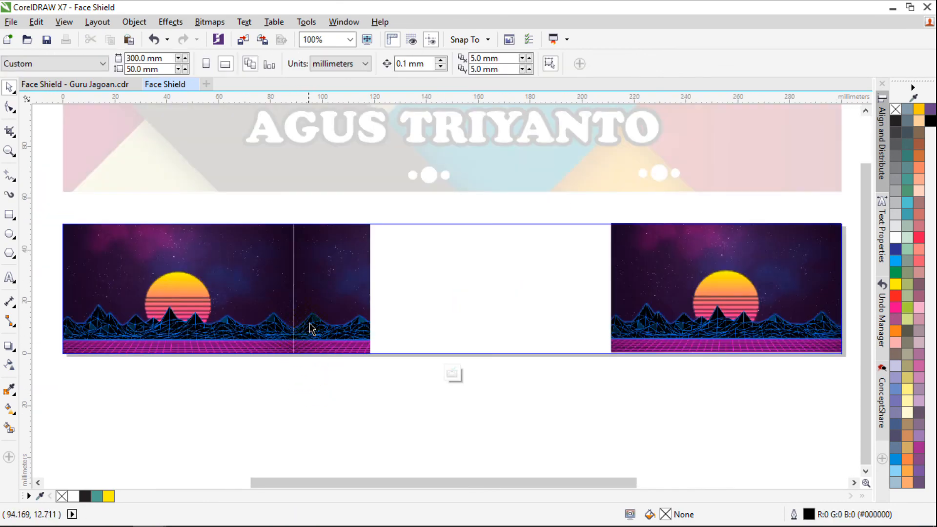
pyautogui.click(311, 328)
pyautogui.moveTo(305, 300); pyautogui.dragTo(379, 308)
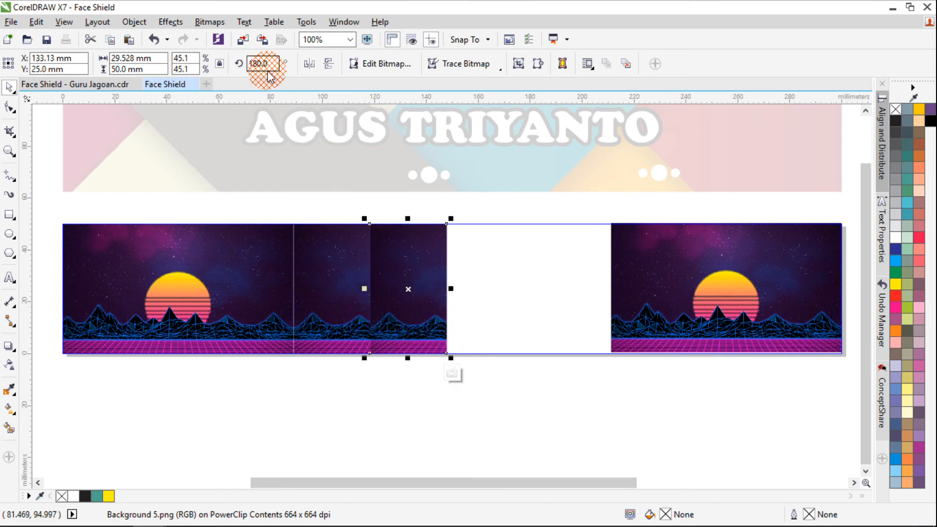
pyautogui.click(309, 63)
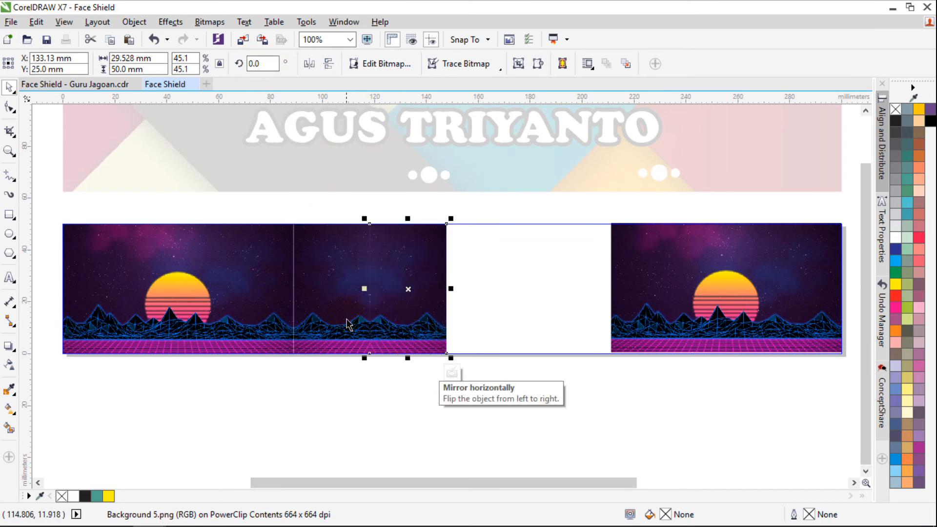
# Duplicate the two strips to their right, and add one more mirrored strip copy overlapping the left edge of the right sunset image
pyautogui.keyDown('shift'); pyautogui.click(315, 303); pyautogui.keyUp('shift')
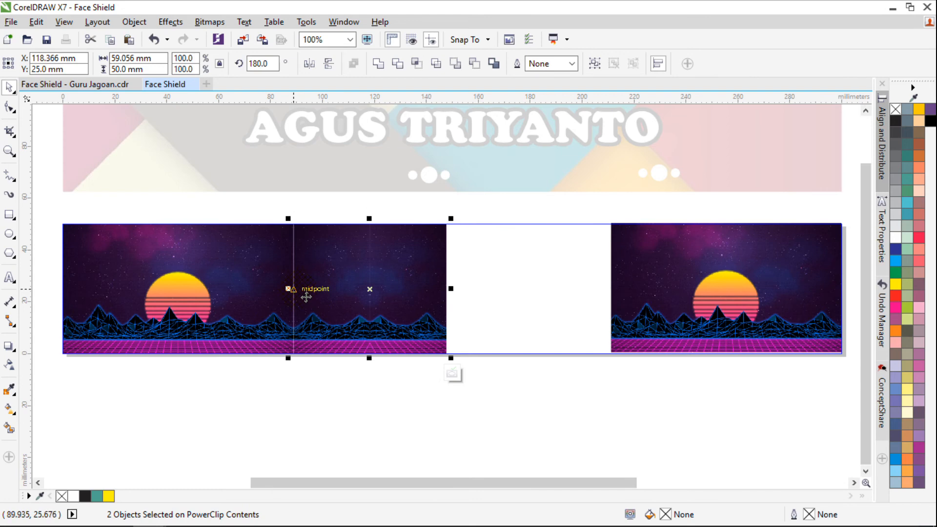
pyautogui.moveTo(306, 296); pyautogui.dragTo(453, 290)
pyautogui.click(505, 404)
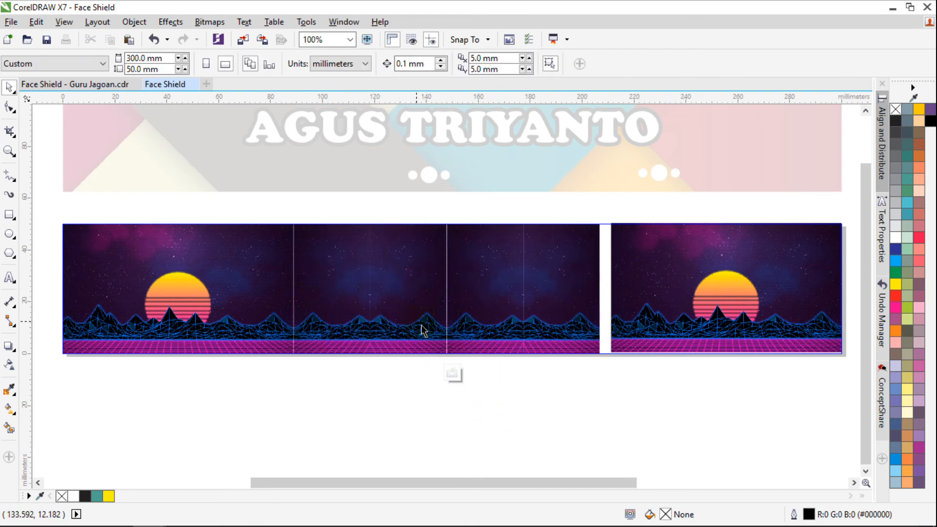
pyautogui.click(564, 309)
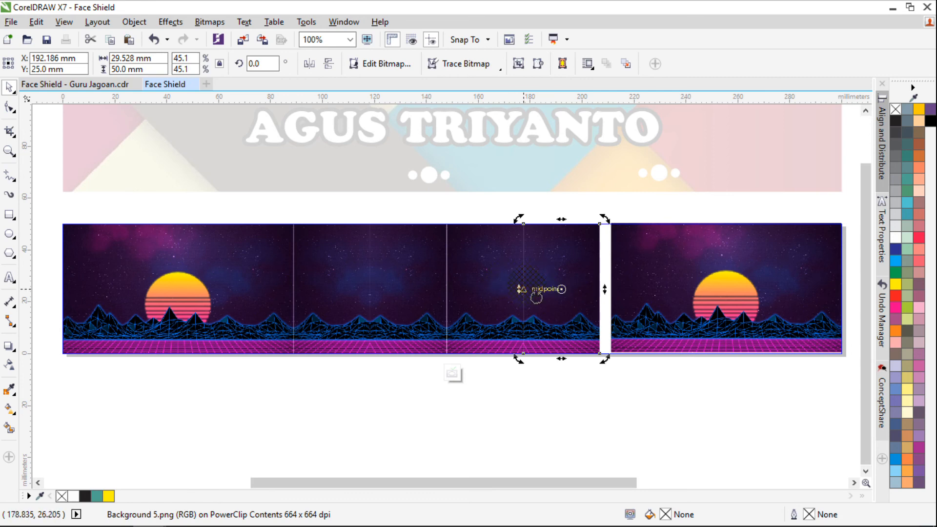
pyautogui.moveTo(537, 288); pyautogui.dragTo(596, 320)
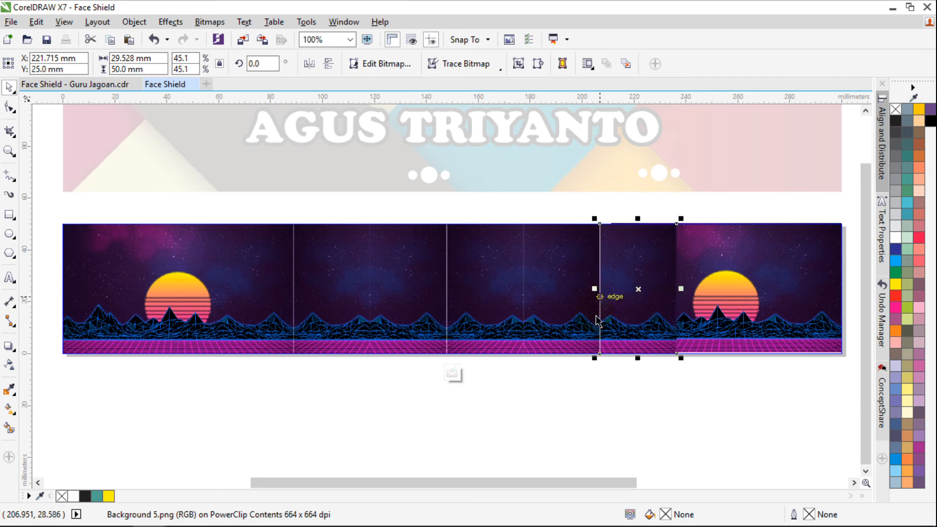
pyautogui.click(309, 63)
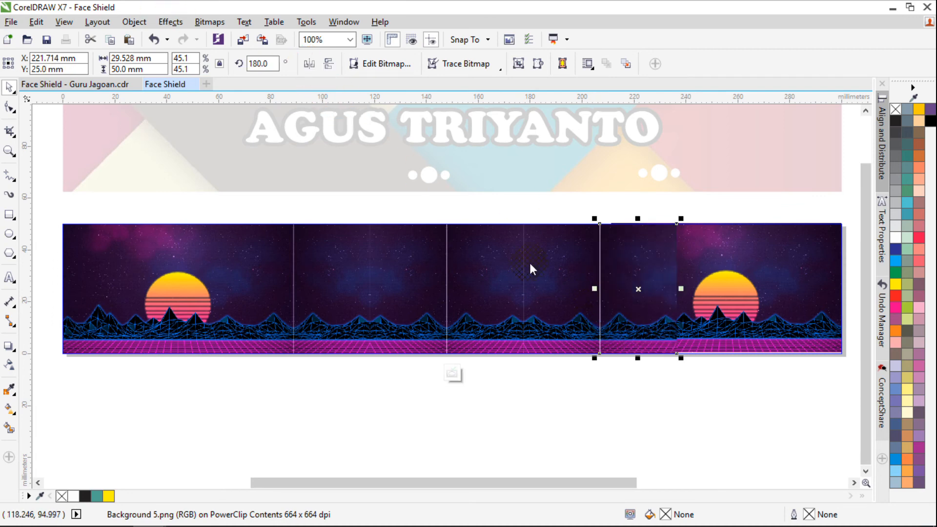
pyautogui.click(671, 371)
pyautogui.moveTo(630, 284); pyautogui.dragTo(691, 261)
pyautogui.hotkey('ctrl', 'z')
pyautogui.moveTo(646, 302); pyautogui.dragTo(646, 400)
pyautogui.hotkey('ctrl', 'z')
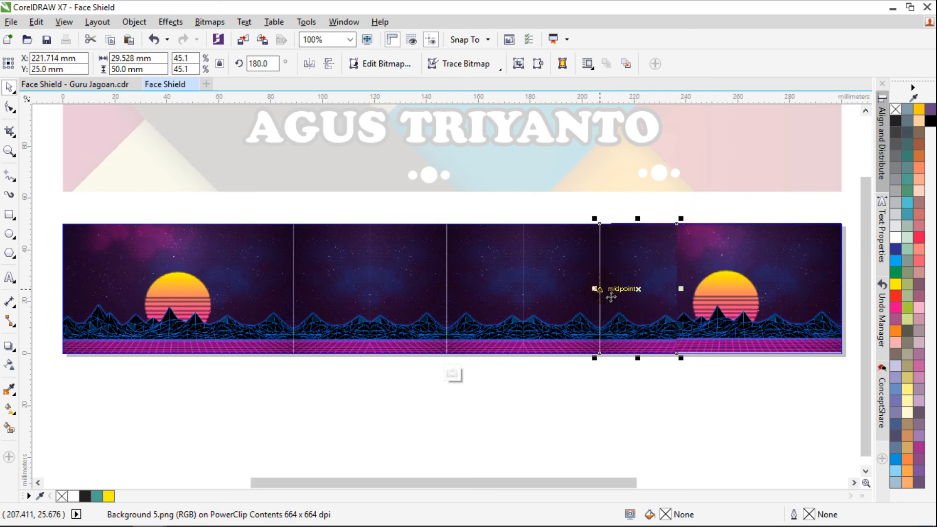
pyautogui.click(646, 408)
# Try to fade the overlapping strip into the right sunset image with a linear transparency
pyautogui.click(640, 312)
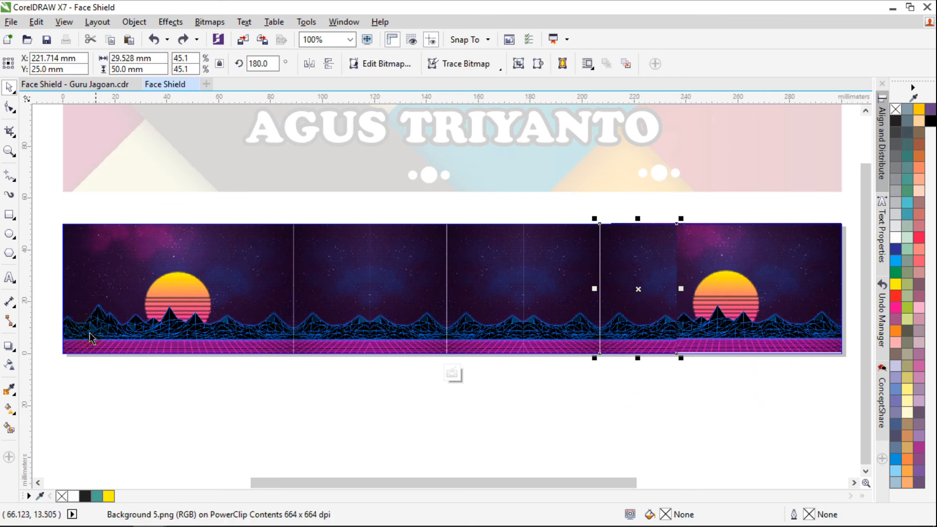
pyautogui.click(8, 367)
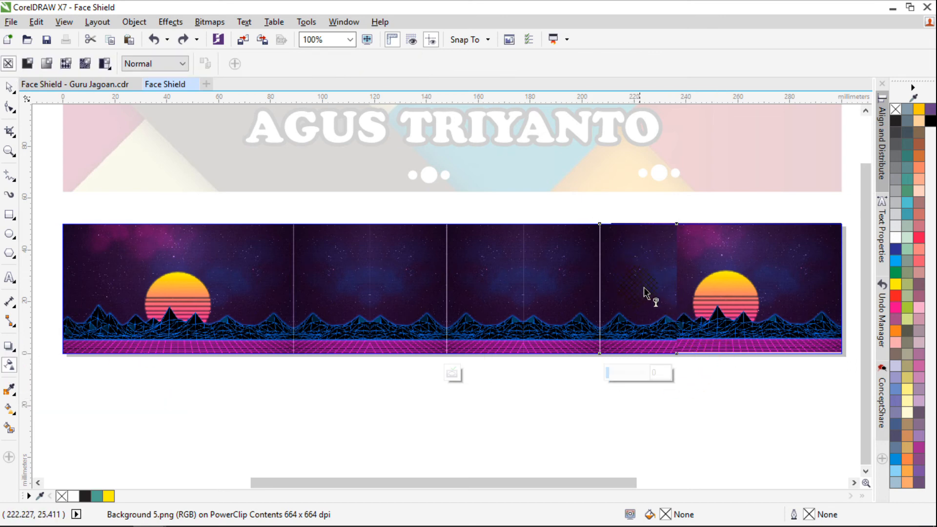
pyautogui.moveTo(638, 284); pyautogui.dragTo(677, 288)
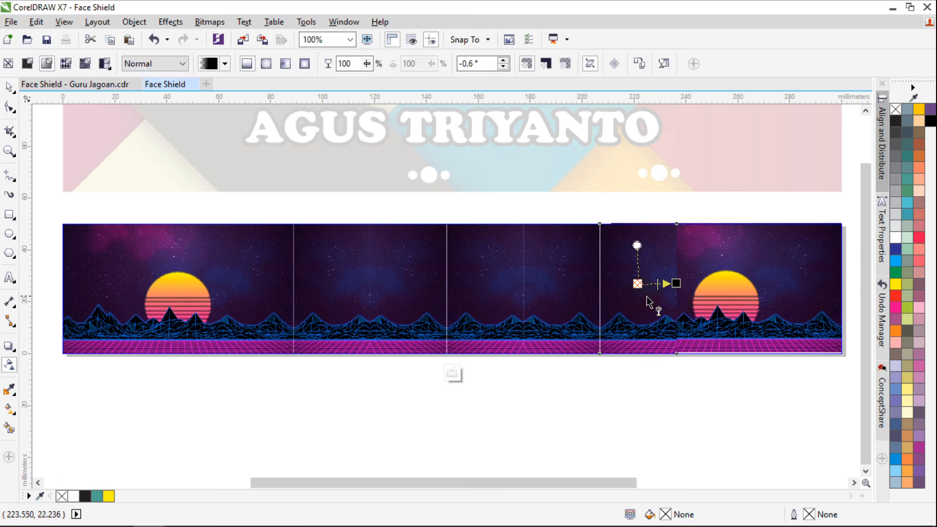
pyautogui.press('space')
pyautogui.click(675, 408)
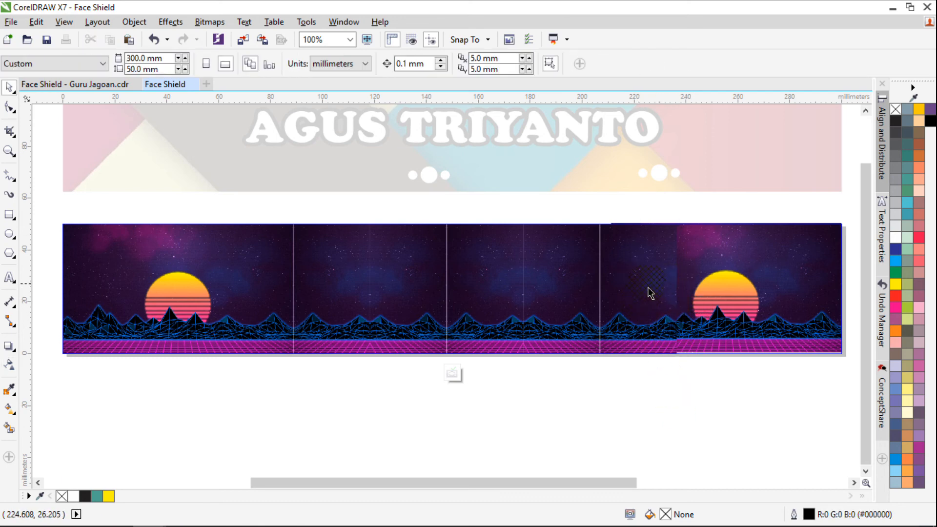
pyautogui.scroll(4, 649, 295)
pyautogui.scroll(-4, 649, 293)
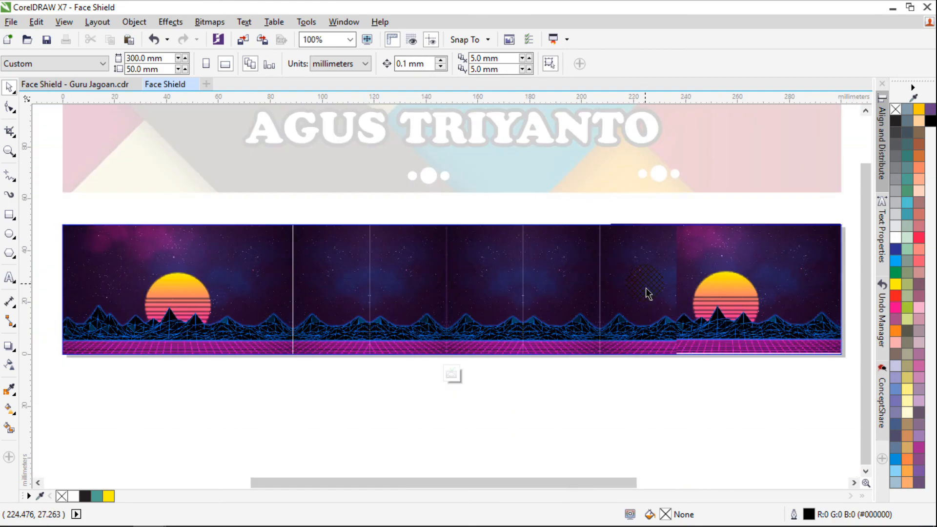
pyautogui.click(649, 292)
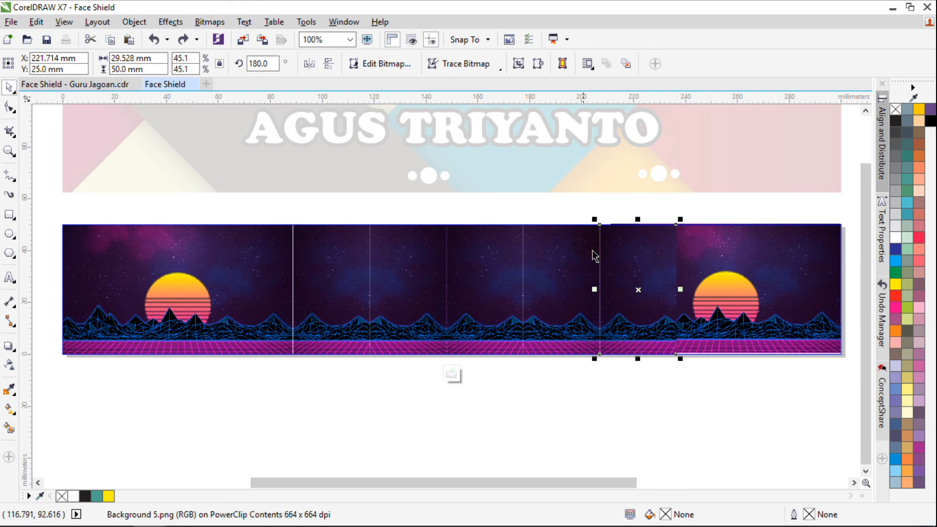
pyautogui.moveTo(681, 279); pyautogui.dragTo(688, 337)
pyautogui.press('Escape')
# Convert the overlapping strip to a 300 dpi RGB bitmap with anti-aliasing off and a transparent background
pyautogui.click(210, 22)
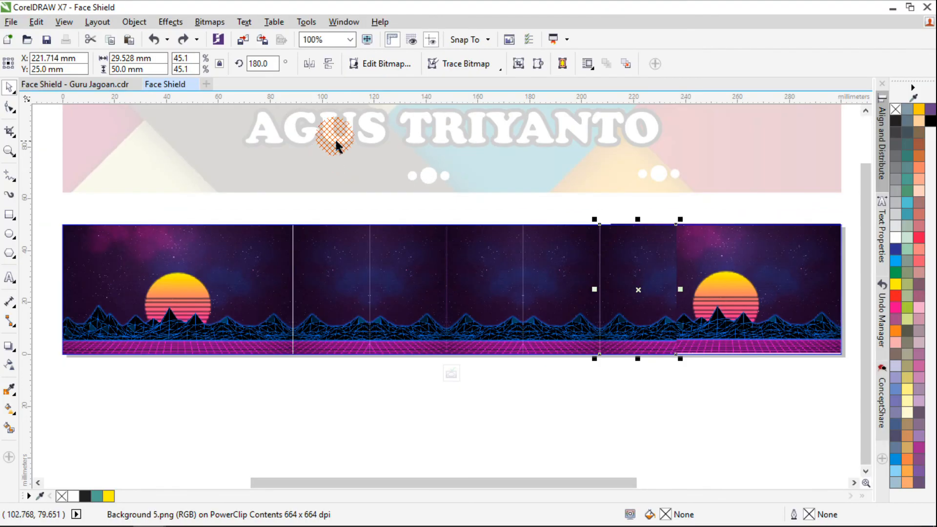
pyautogui.click(205, 22)
pyautogui.click(223, 41)
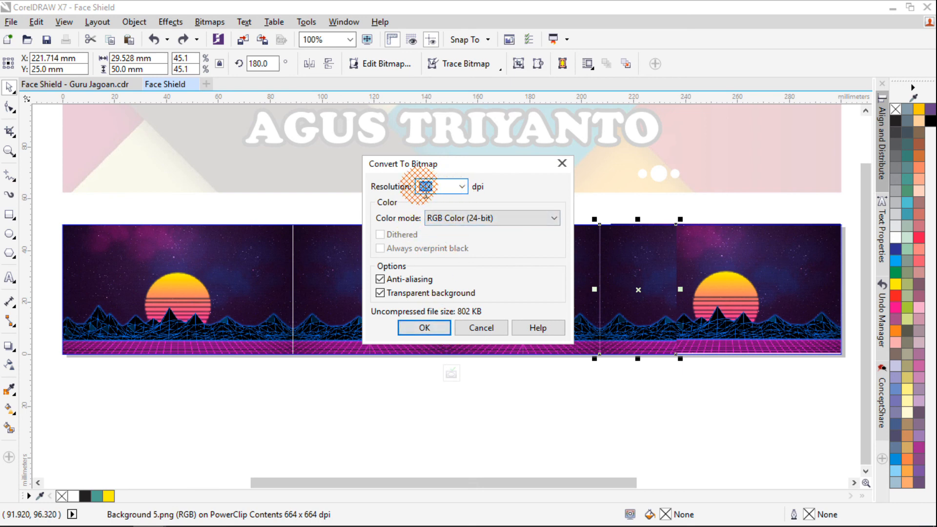
pyautogui.click(393, 282)
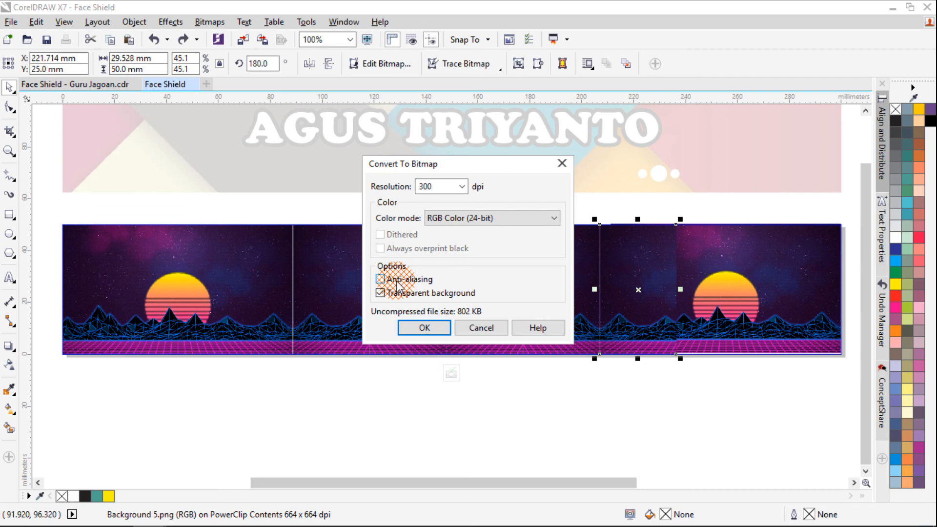
pyautogui.click(424, 328)
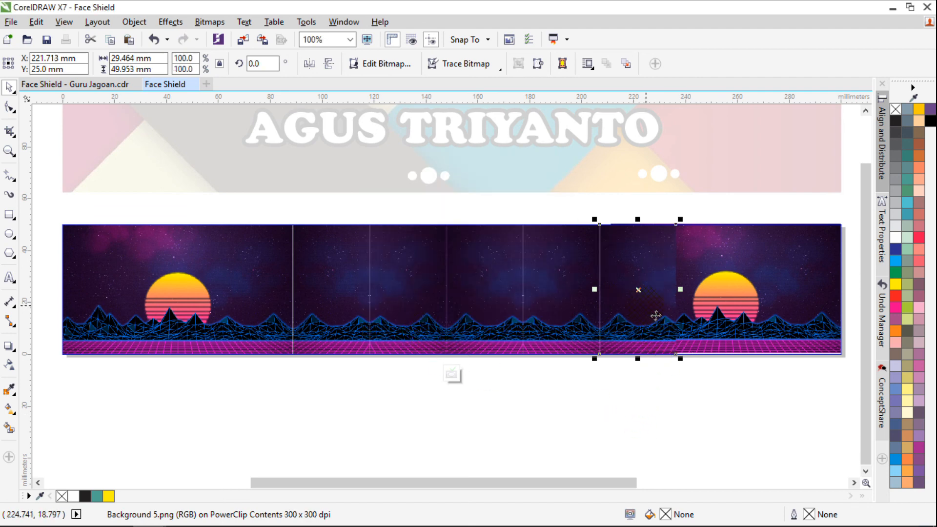
# Fade the converted strip into the right sunset image with a horizontal linear transparency, and finish editing the PowerClip
pyautogui.click(9, 366)
pyautogui.moveTo(639, 289)
pyautogui.mouseDown()
pyautogui.moveTo(676, 290)
pyautogui.moveTo(626, 290)
pyautogui.mouseUp()
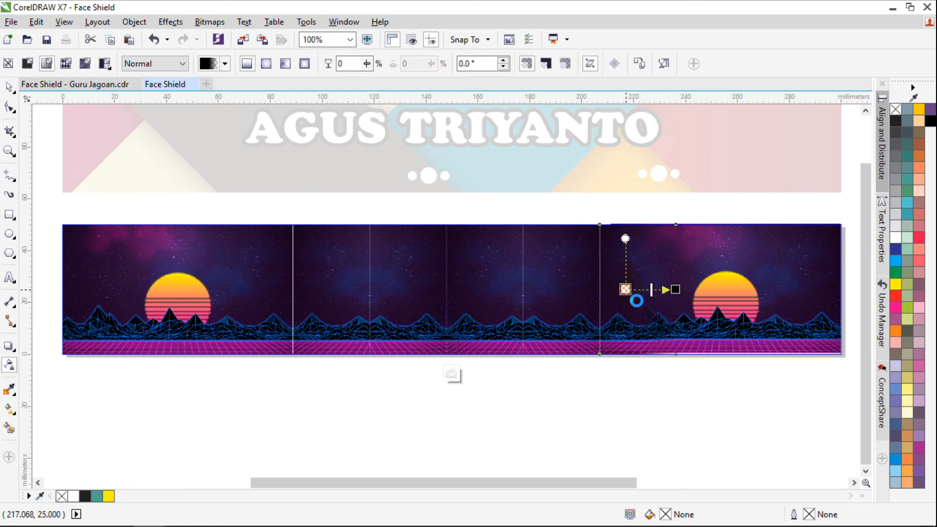
pyautogui.press('space')
pyautogui.click(701, 362)
pyautogui.scroll(1, 675, 313)
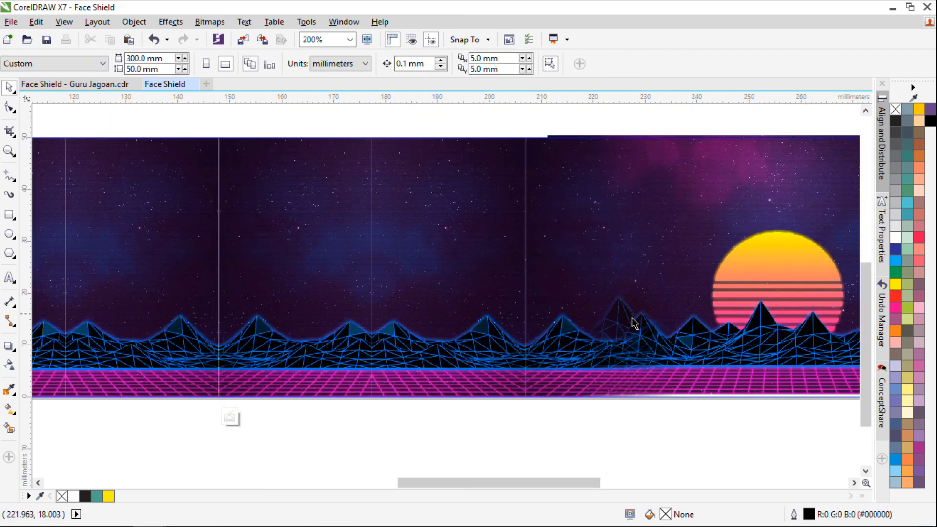
pyautogui.scroll(-2, 634, 302)
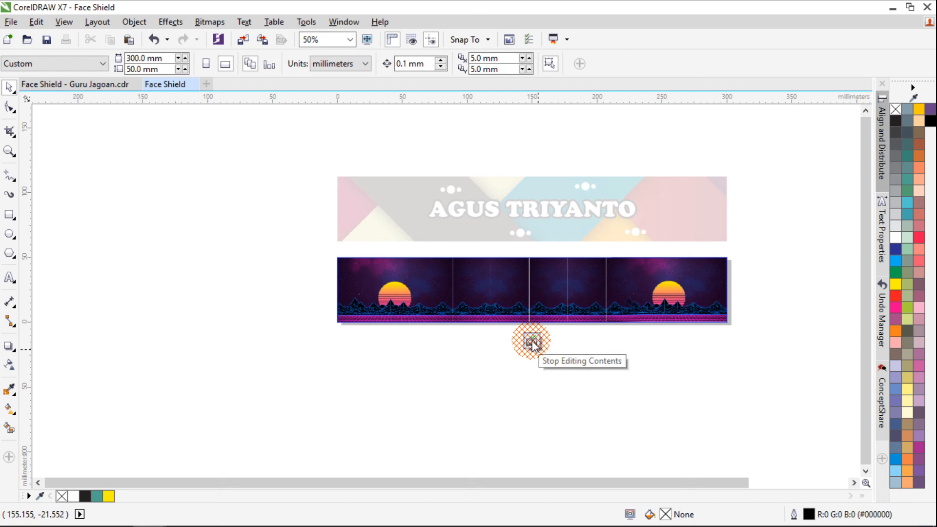
pyautogui.click(531, 342)
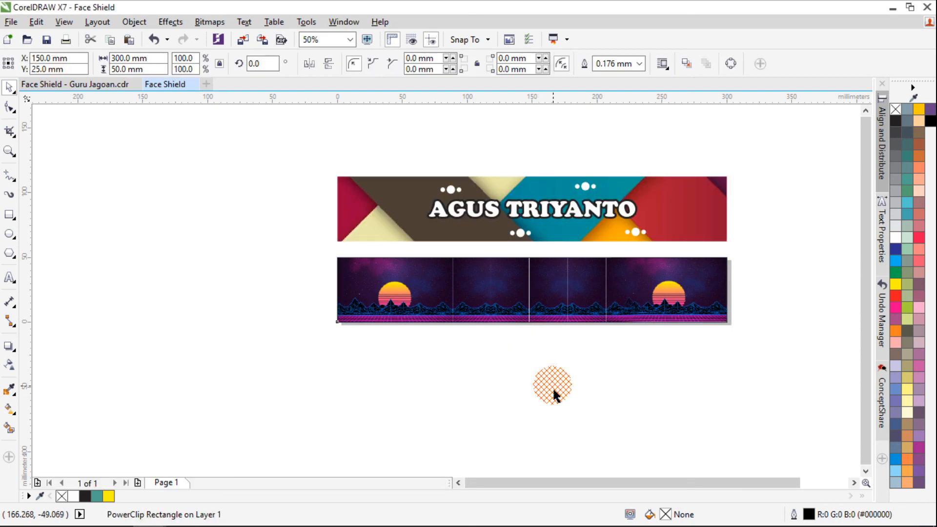
pyautogui.scroll(1, 520, 287)
pyautogui.scroll(-1, 521, 287)
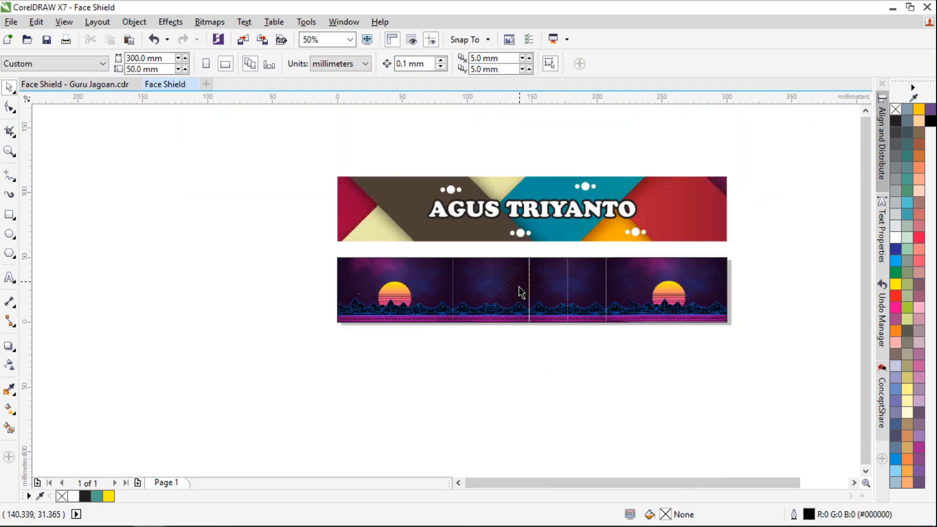
# Copy the name text from the first label onto the purple label and fill the copy yellow, following the purple sample
pyautogui.click(93, 85)
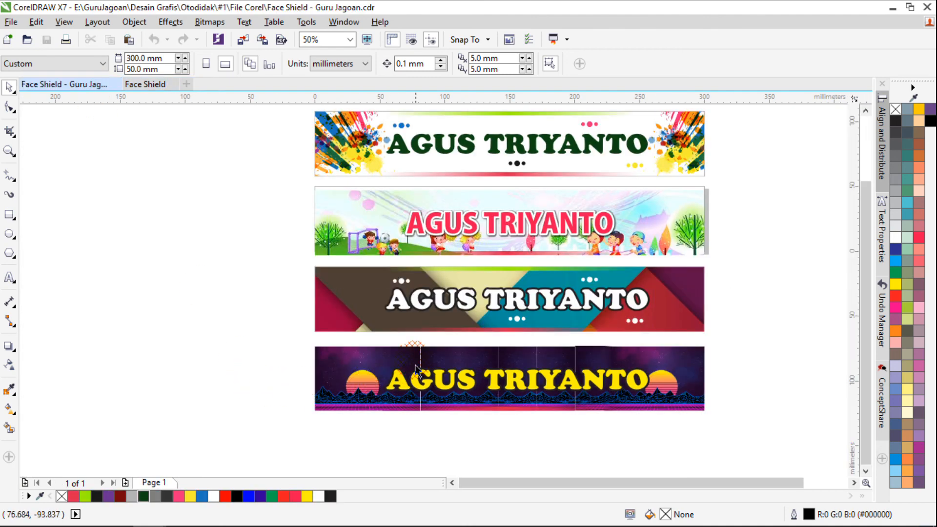
pyautogui.click(141, 85)
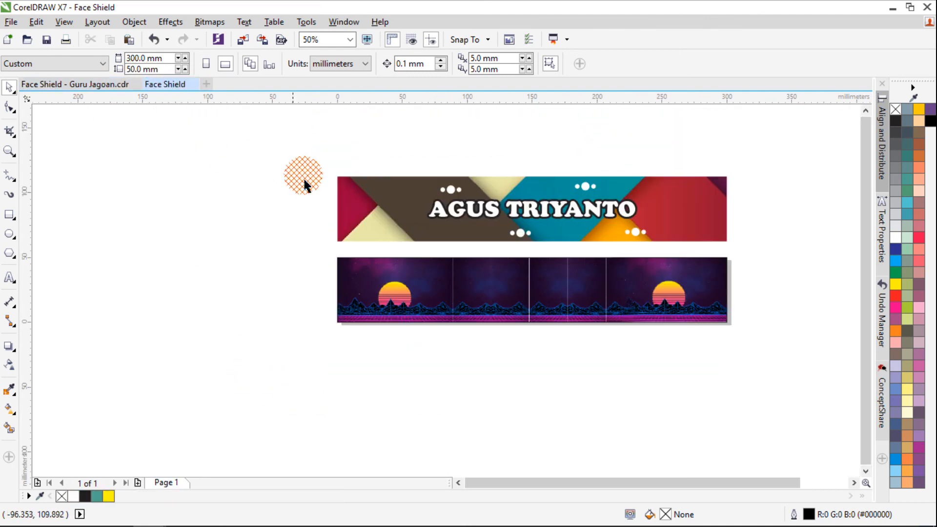
pyautogui.click(492, 202)
pyautogui.moveTo(531, 209); pyautogui.dragTo(538, 285)
pyautogui.rightClick(539, 285)
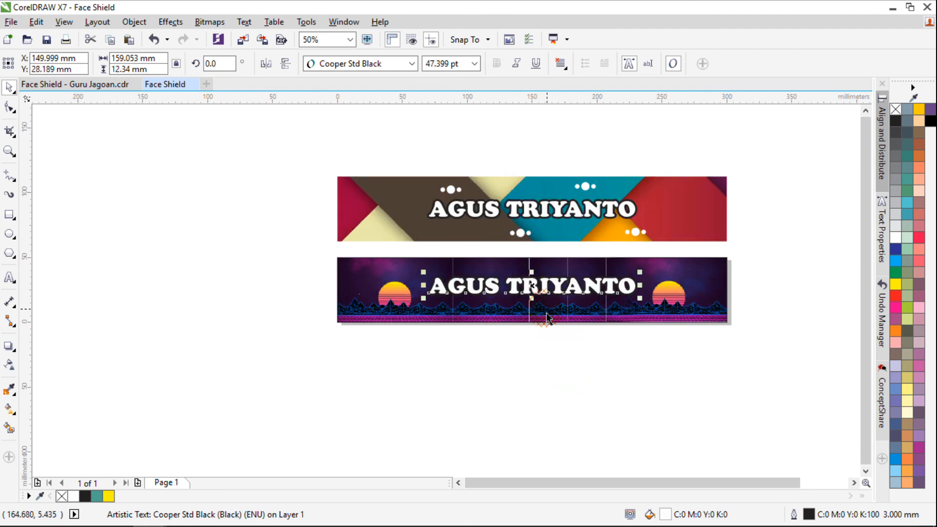
pyautogui.scroll(1, 556, 362)
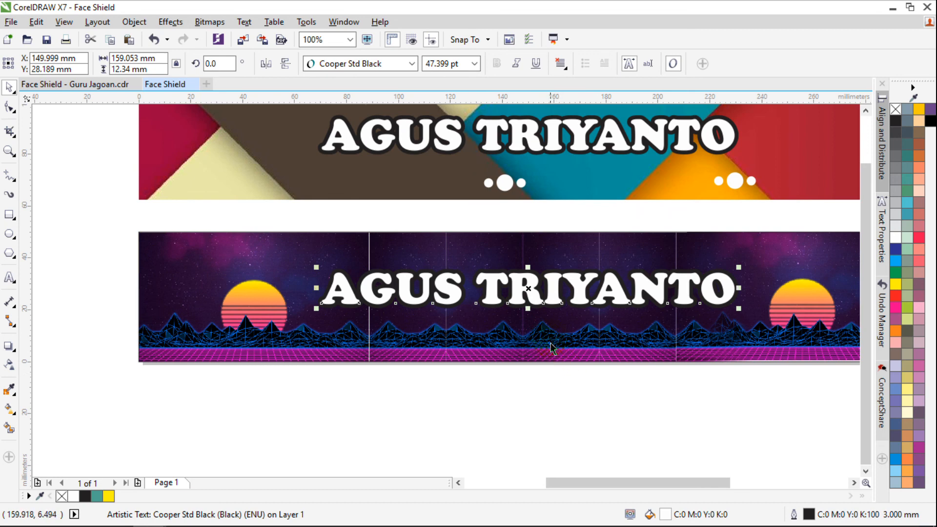
pyautogui.click(897, 284)
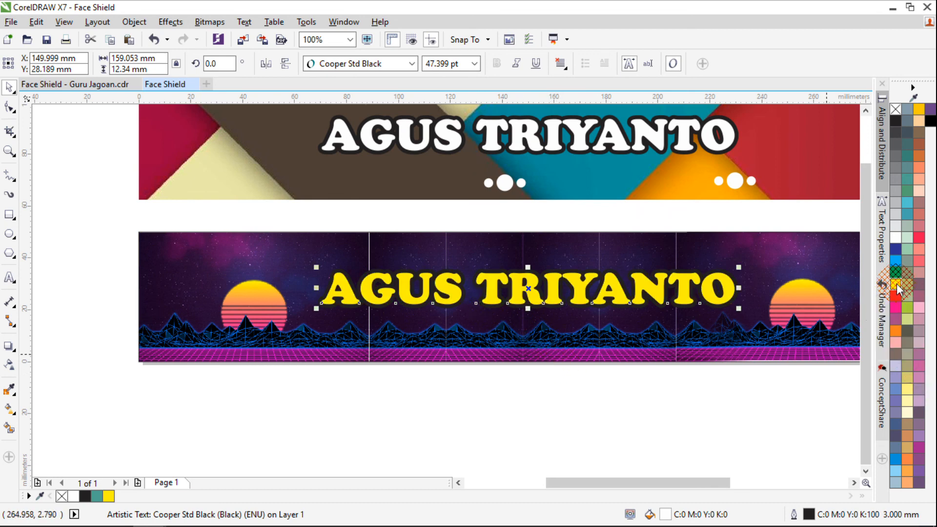
pyautogui.click(448, 371)
pyautogui.press('F4')
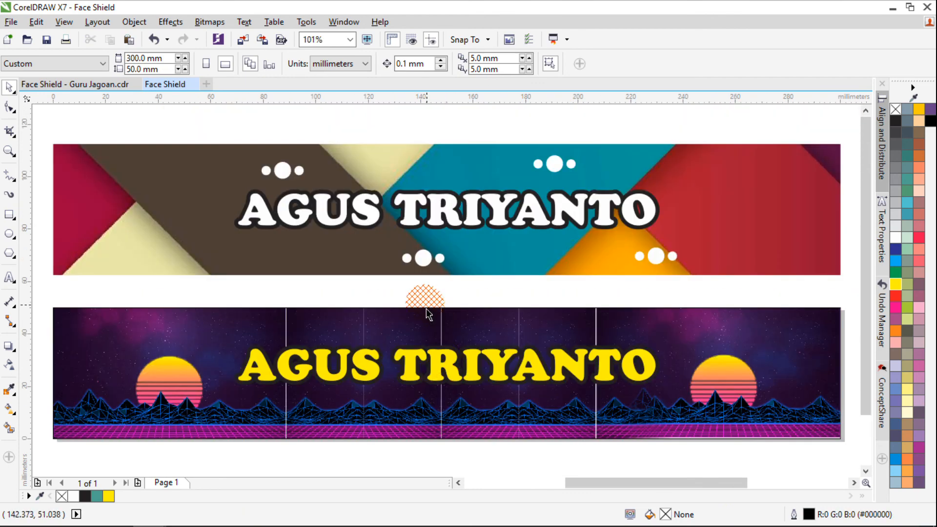
# Compare the two labels with the sample designs in the Face Shield - Guru Jagoan file
pyautogui.moveTo(47, 139); pyautogui.dragTo(136, 130)
pyautogui.click(68, 83)
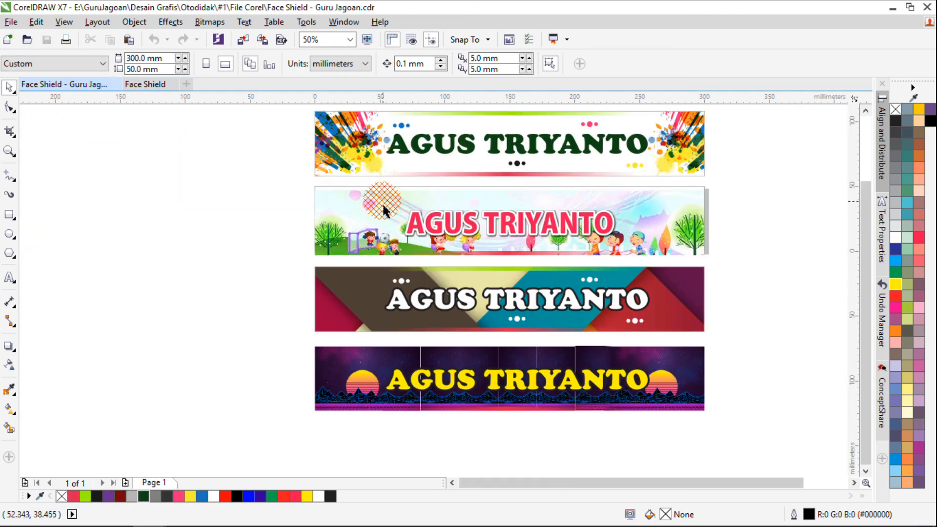
pyautogui.scroll(-2, 464, 268)
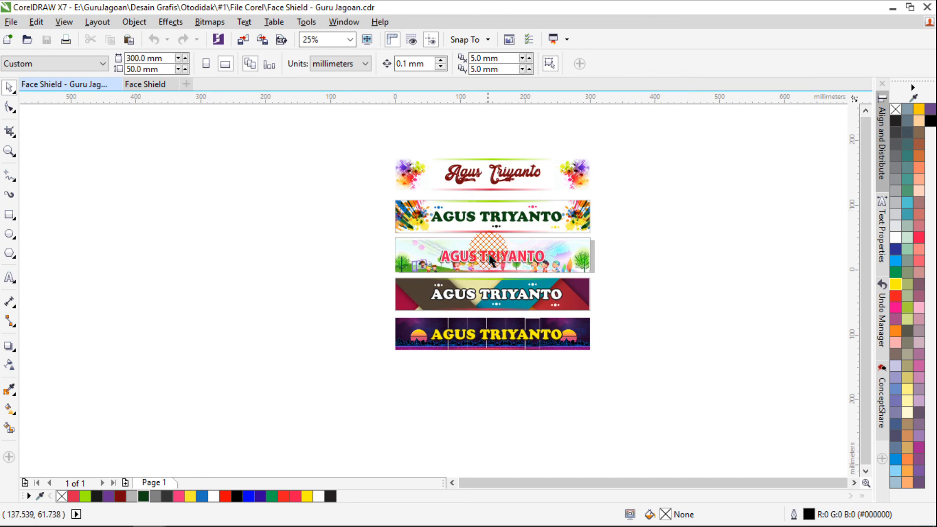
pyautogui.click(144, 86)
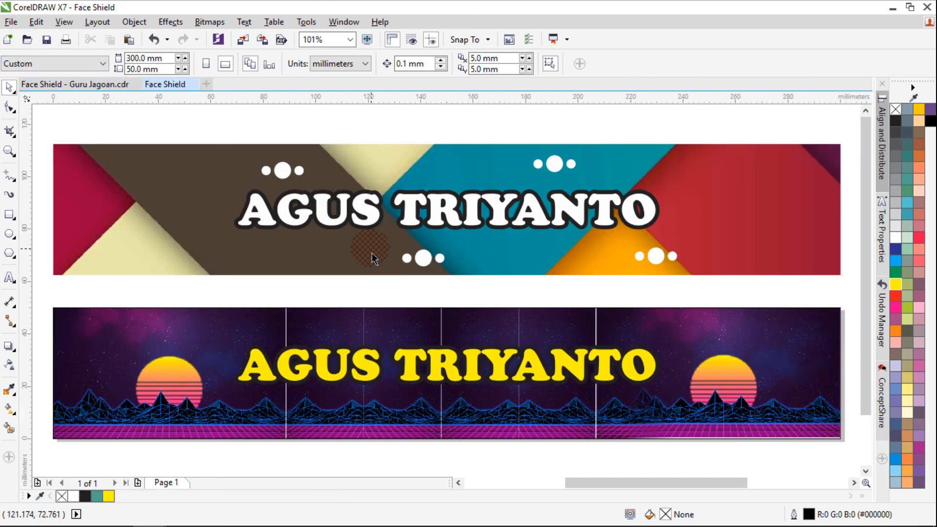